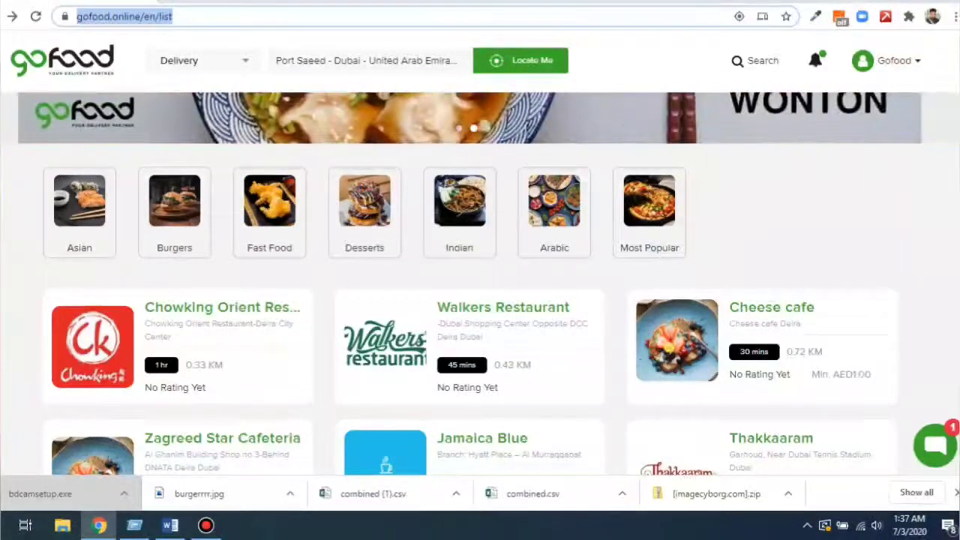
# Look over the storefront page and its delivery/pick-up choices without changing the order mode.
pyautogui.click(781, 214)
pyautogui.scroll(-3, 480, 300)
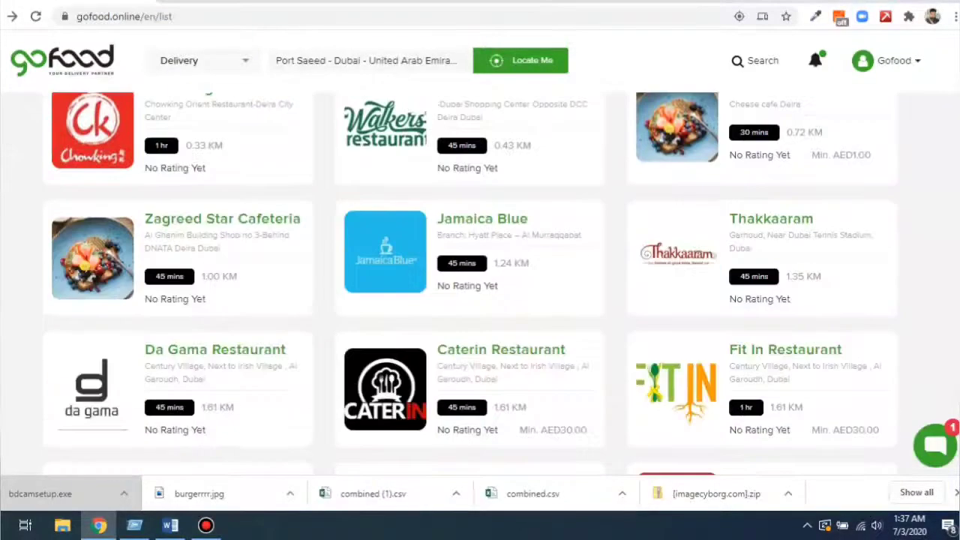
pyautogui.scroll(5, 480, 300)
pyautogui.scroll(-2, 480, 300)
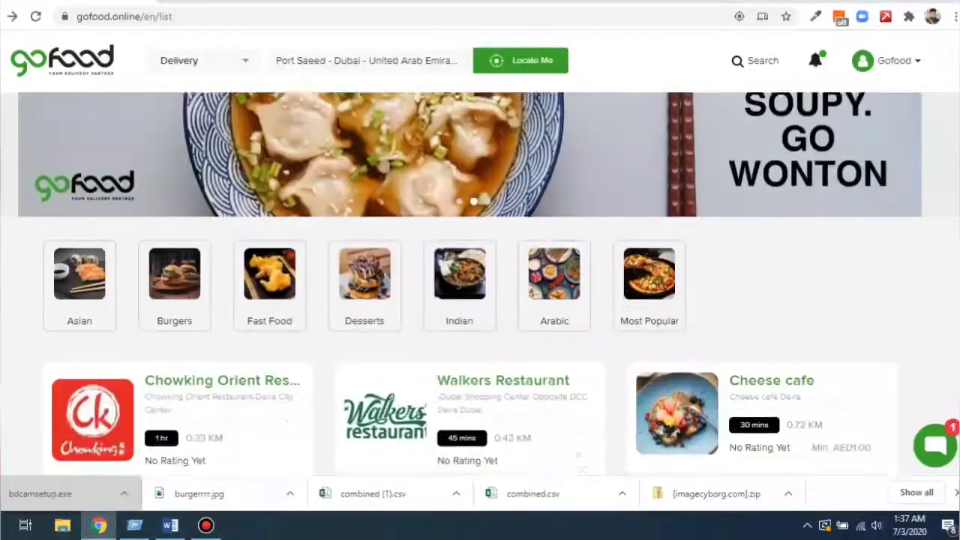
pyautogui.scroll(-4, 480, 300)
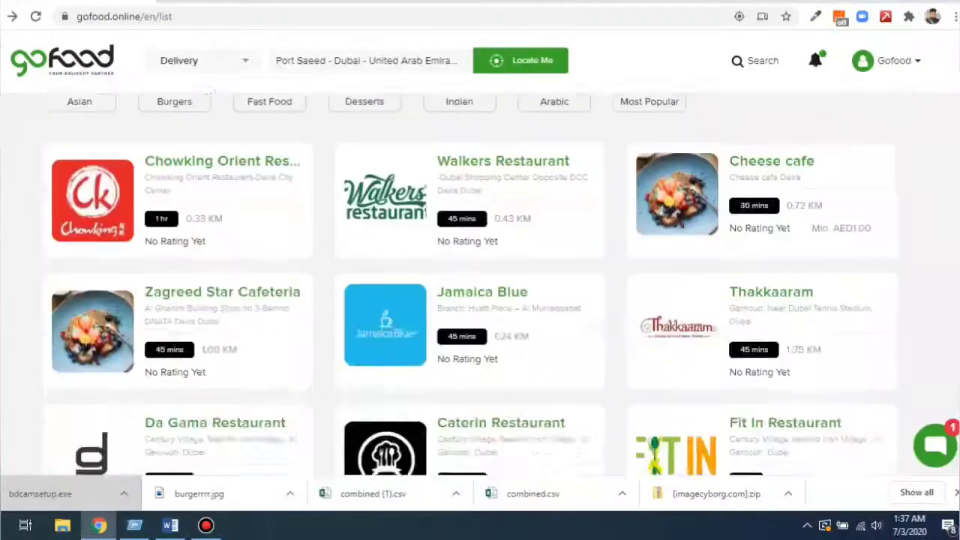
pyautogui.scroll(6, 480, 300)
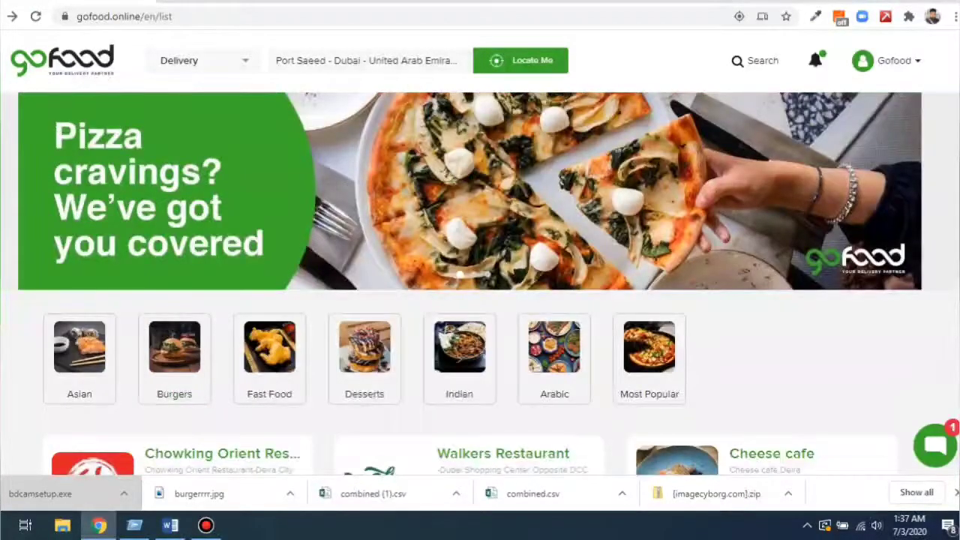
pyautogui.scroll(-1, 480, 300)
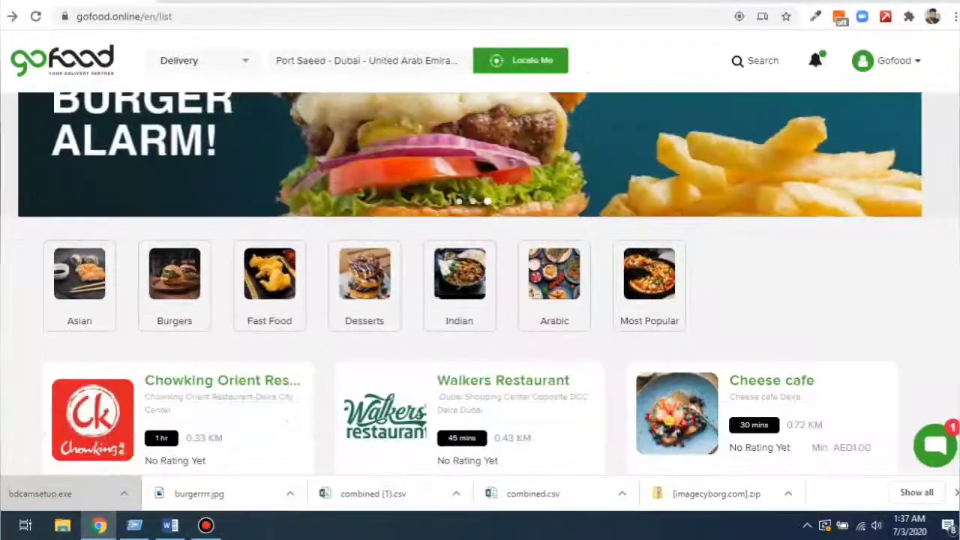
pyautogui.scroll(1, 480, 300)
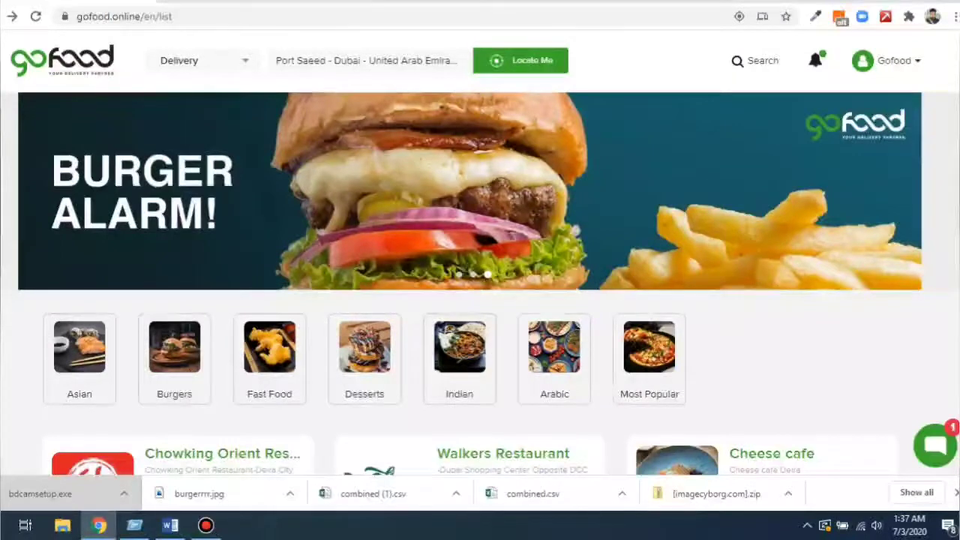
pyautogui.click(203, 60)
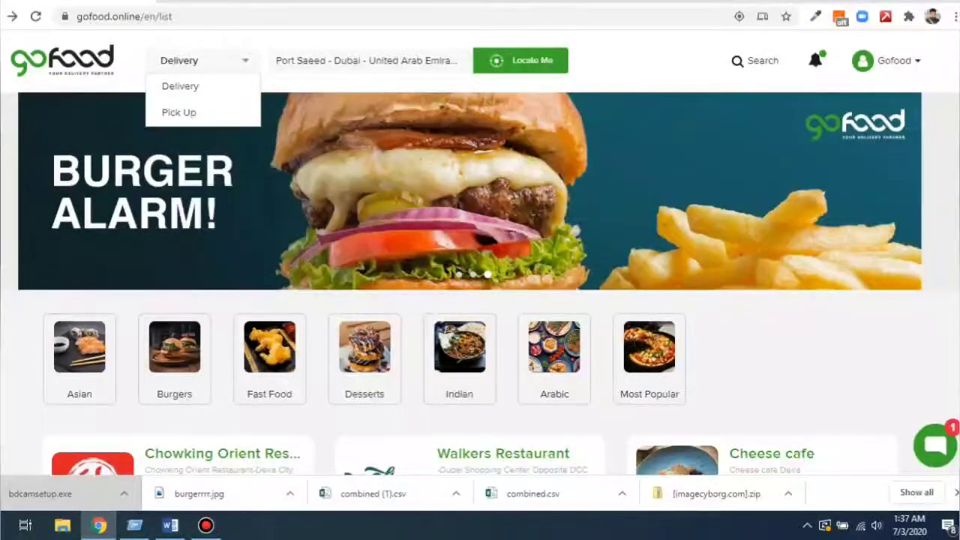
pyautogui.click(203, 60)
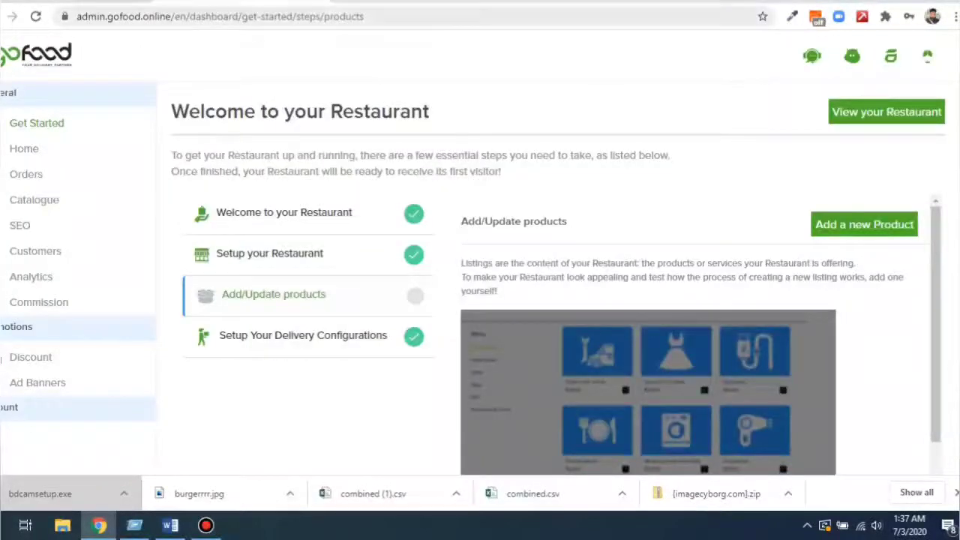
# Log out of the restaurant admin account and load the admin.gofood.online site.
pyautogui.hotkey('ctrl', 'l')
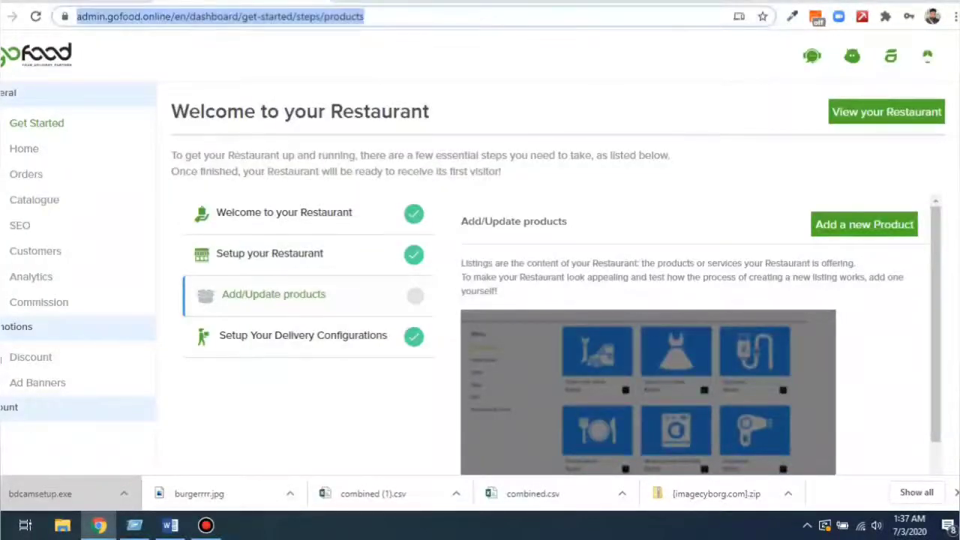
pyautogui.scroll(-1, 555, 315)
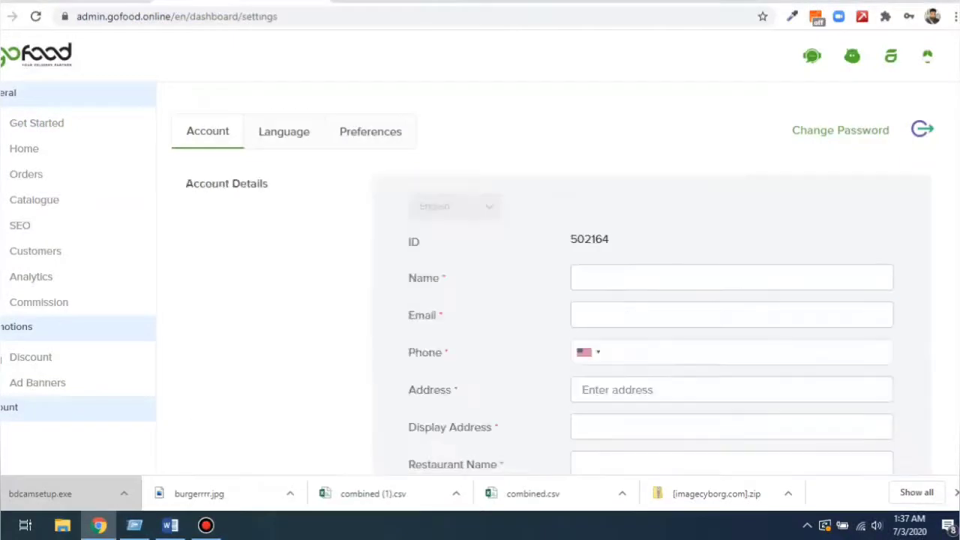
pyautogui.click(922, 129)
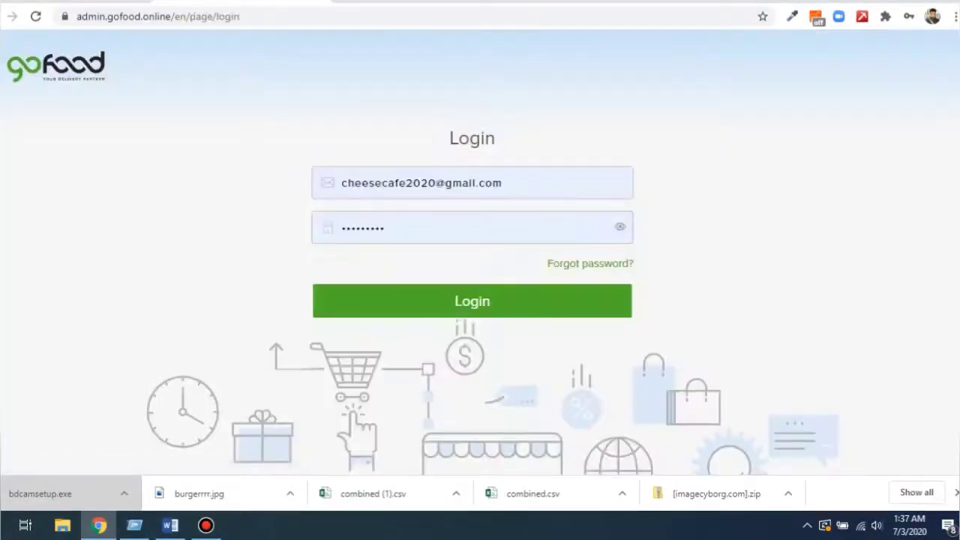
pyautogui.hotkey('ctrl', 'l')
pyautogui.write('admin')
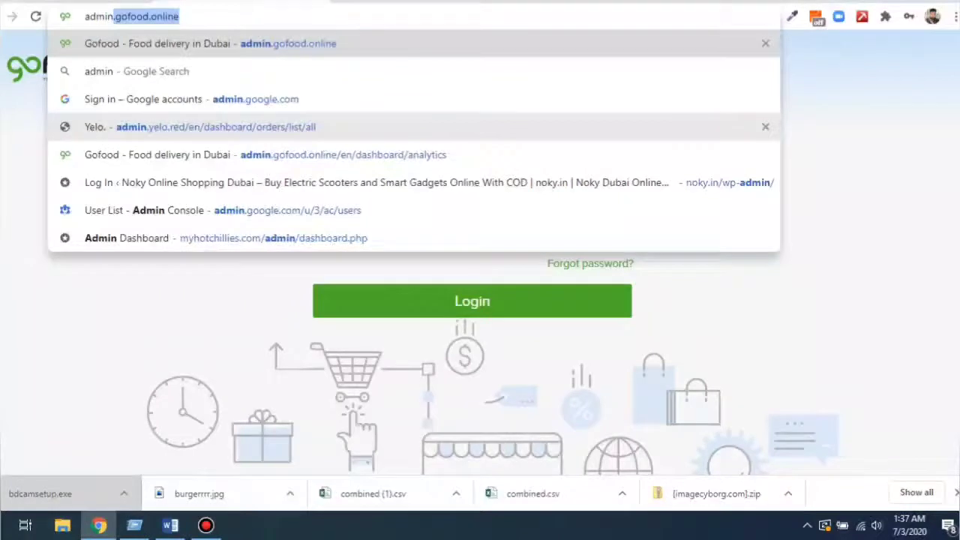
pyautogui.press('Return')
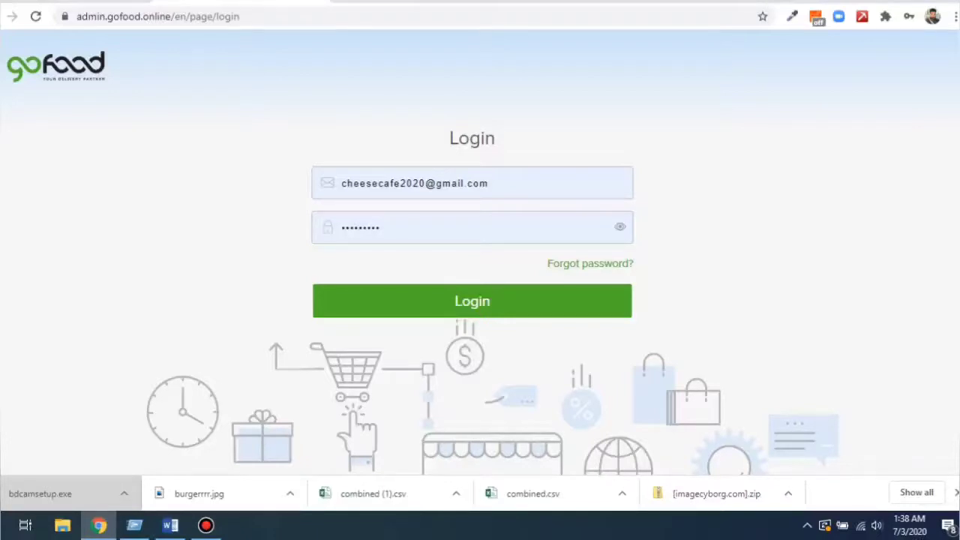
# Sign in to GoFood Admin with the saved e-mail and password to reach the Orders list.
pyautogui.tripleClick(405, 183)
pyautogui.click(713, 218)
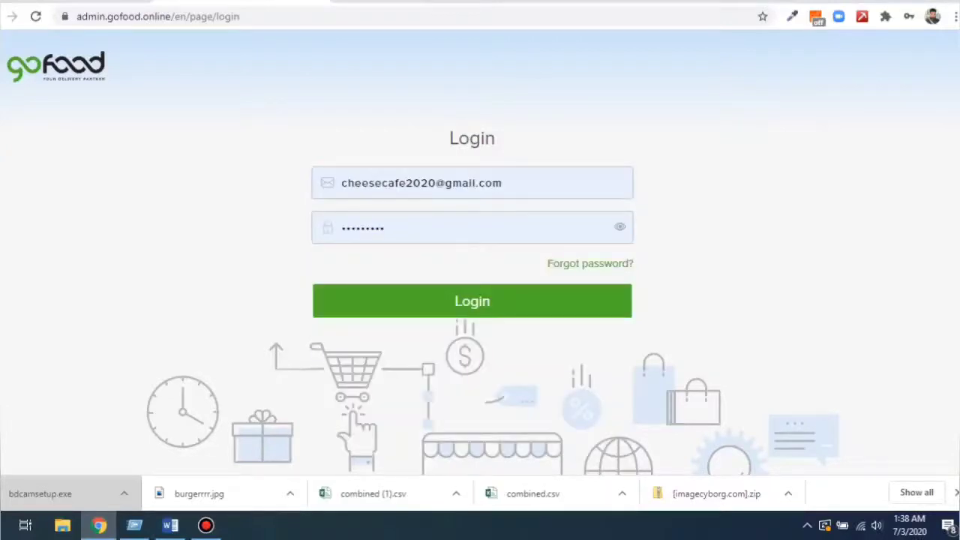
pyautogui.tripleClick(405, 184)
pyautogui.click(712, 218)
pyautogui.tripleClick(368, 227)
pyautogui.click(713, 218)
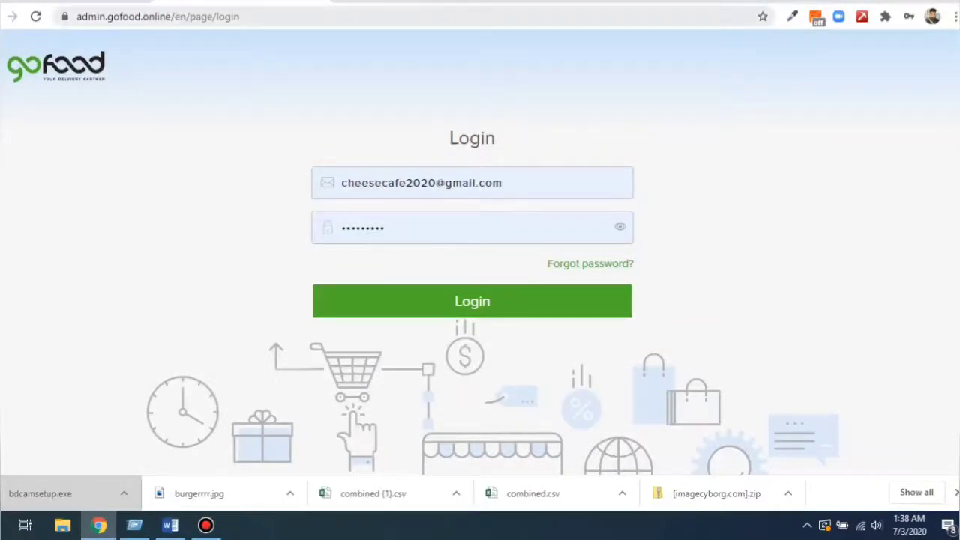
pyautogui.click(472, 301)
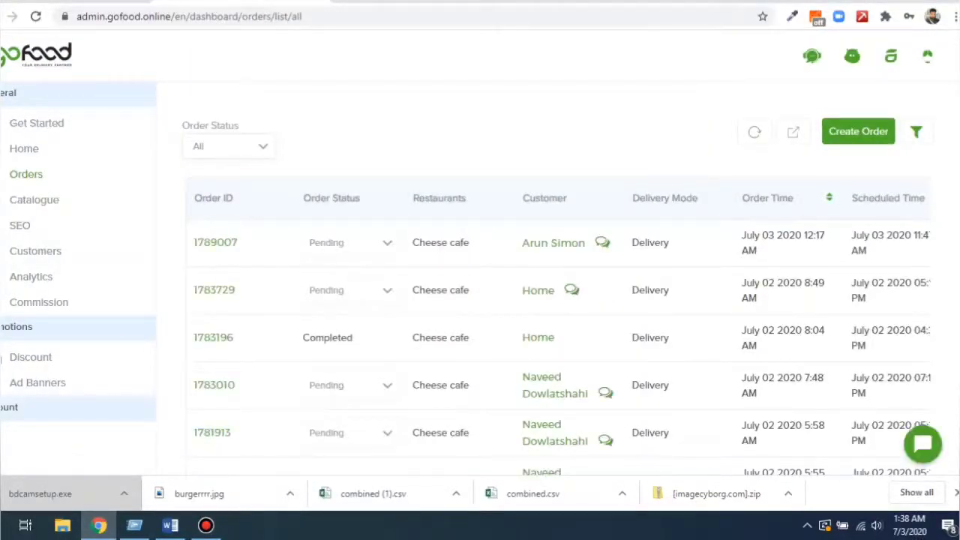
# Check the notifications list, then go to the Get Started restaurant setup steps.
pyautogui.scroll(-10, 558, 300)
pyautogui.scroll(10, 558, 300)
pyautogui.click(928, 56)
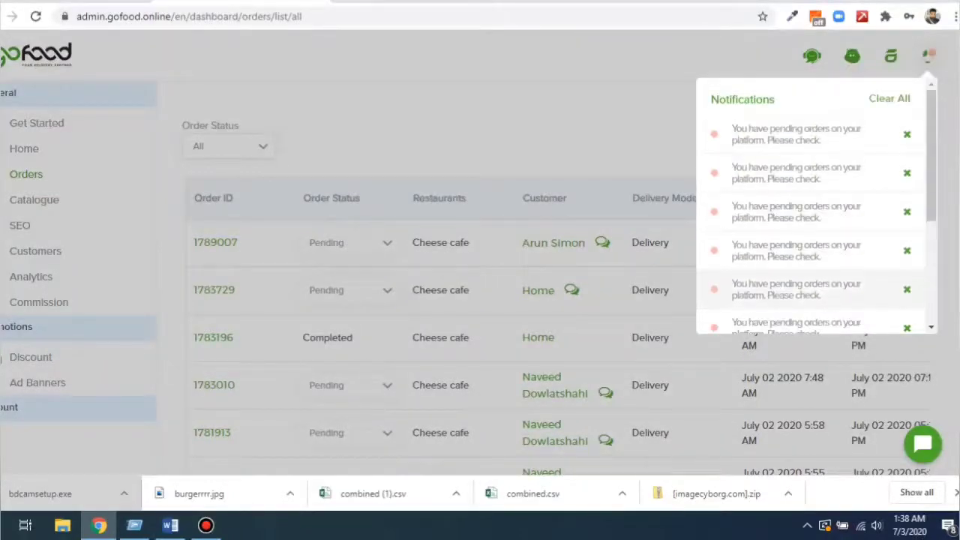
pyautogui.click(929, 58)
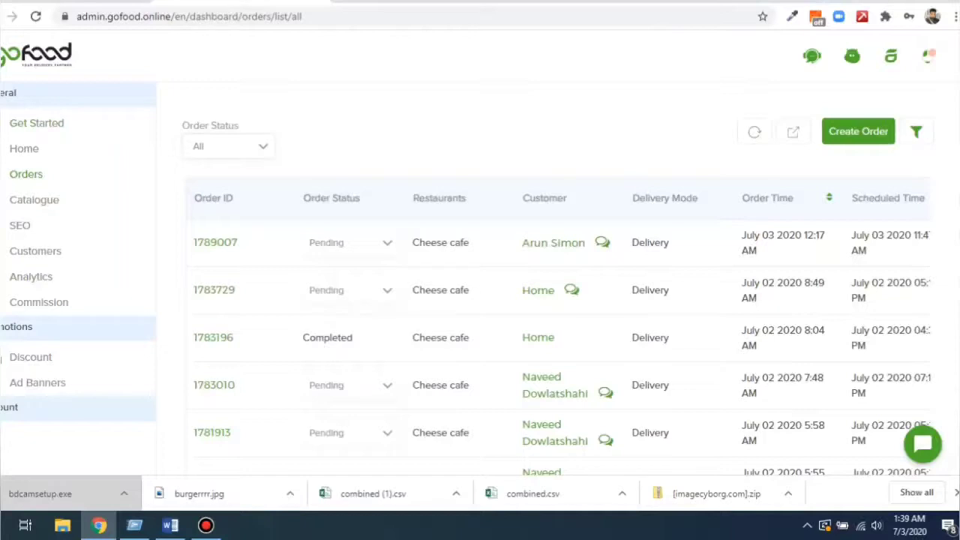
pyautogui.click(37, 123)
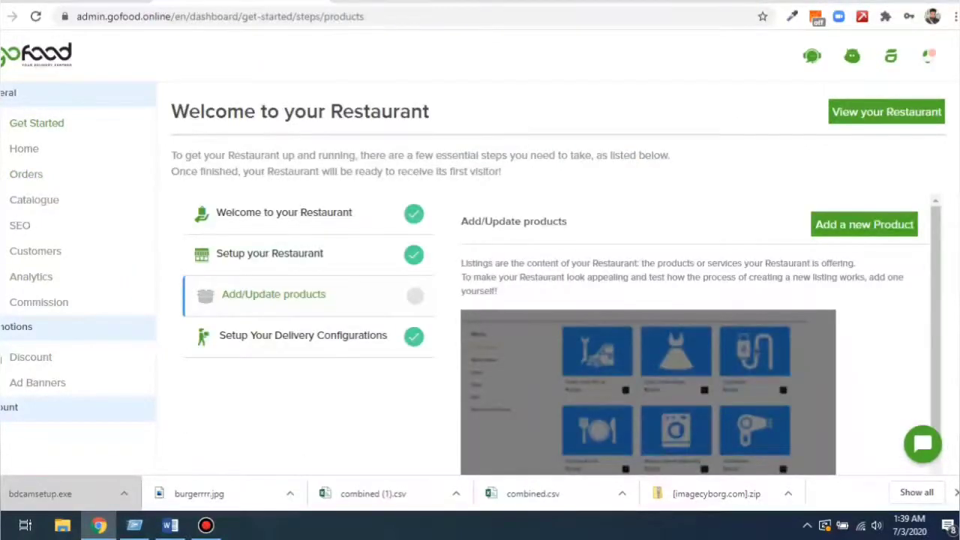
# Open the 'Setup your Restaurant' step from the Get Started steps list.
pyautogui.moveTo(171, 111); pyautogui.dragTo(429, 112)
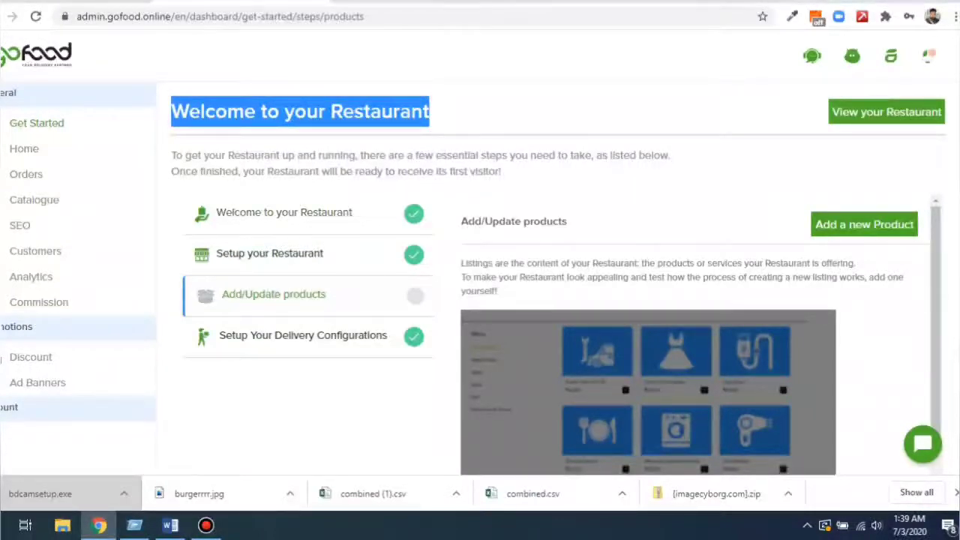
pyautogui.click(510, 112)
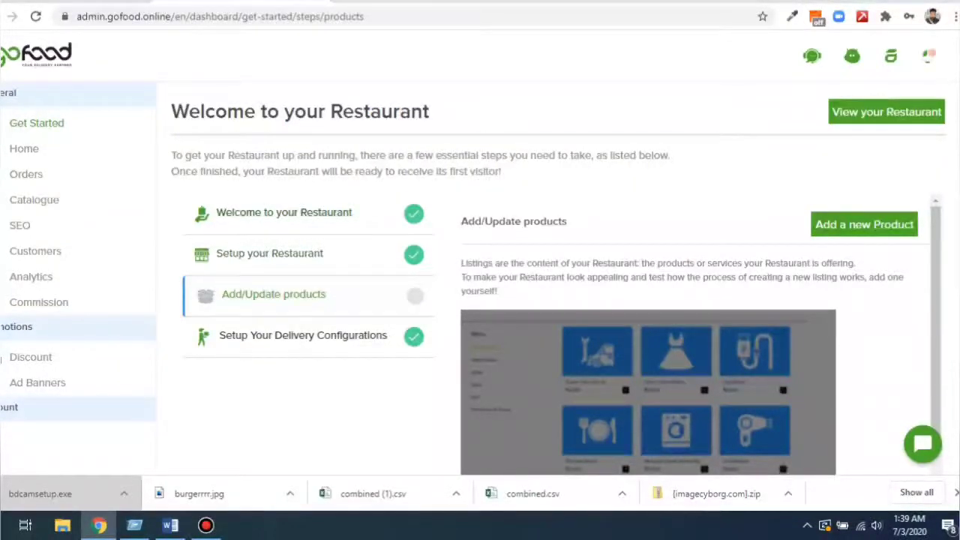
pyautogui.click(270, 253)
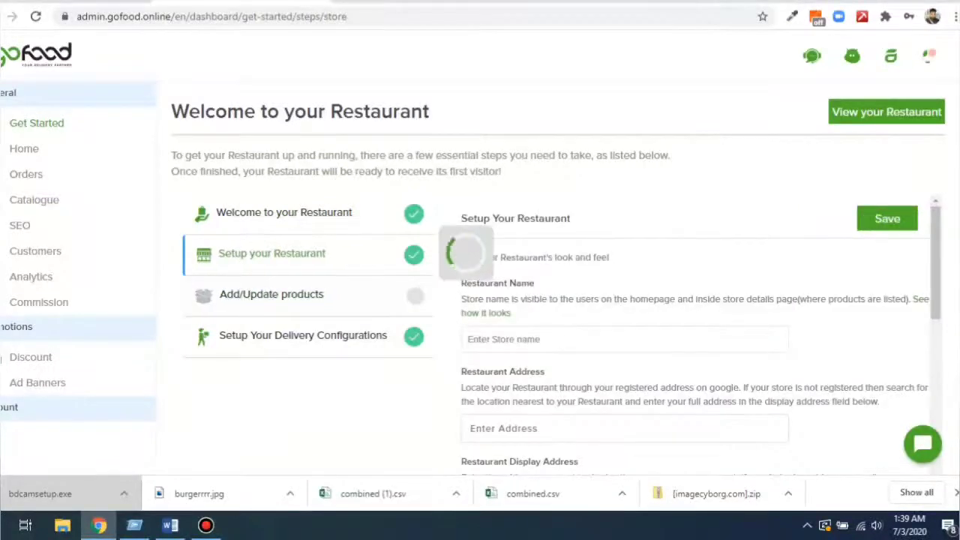
pyautogui.scroll(-1, 559, 256)
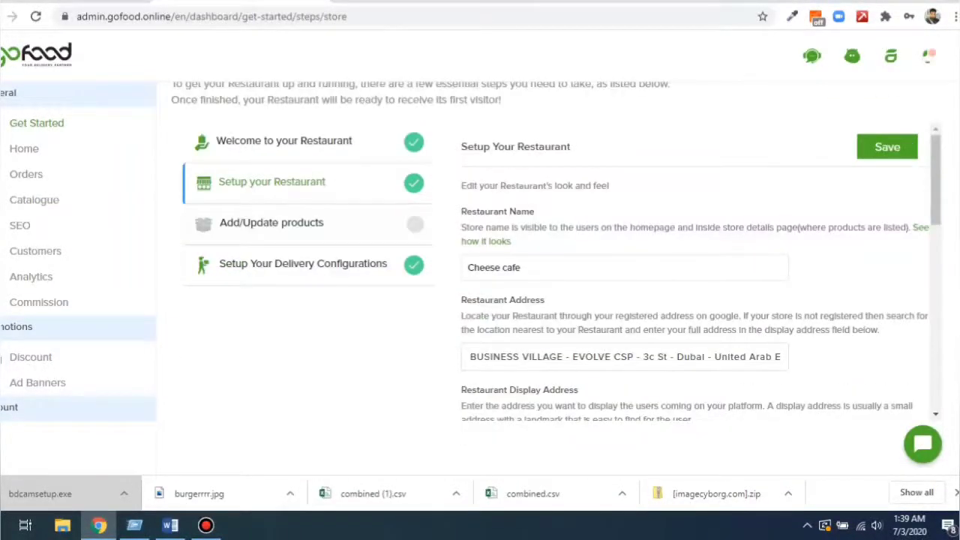
pyautogui.tripleClick(521, 267)
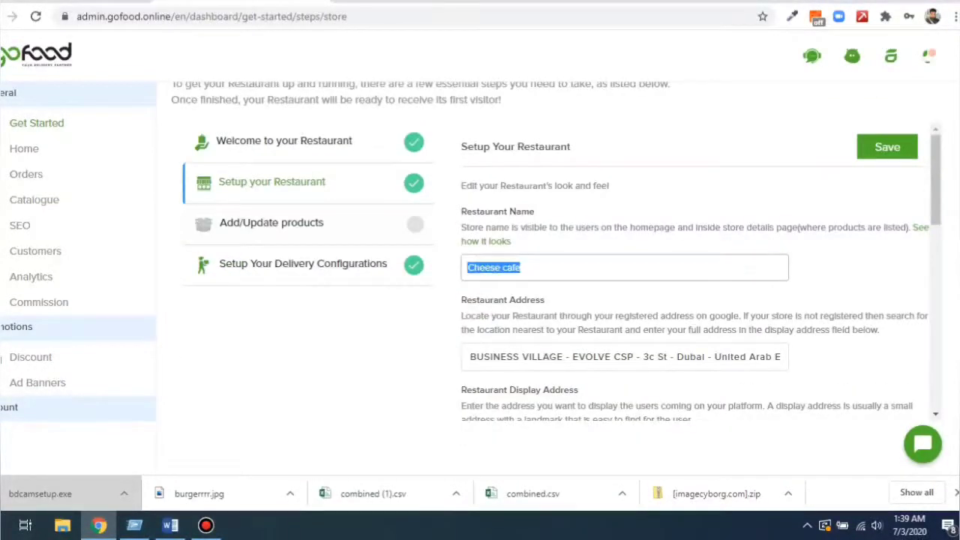
pyautogui.scroll(-1, 697, 270)
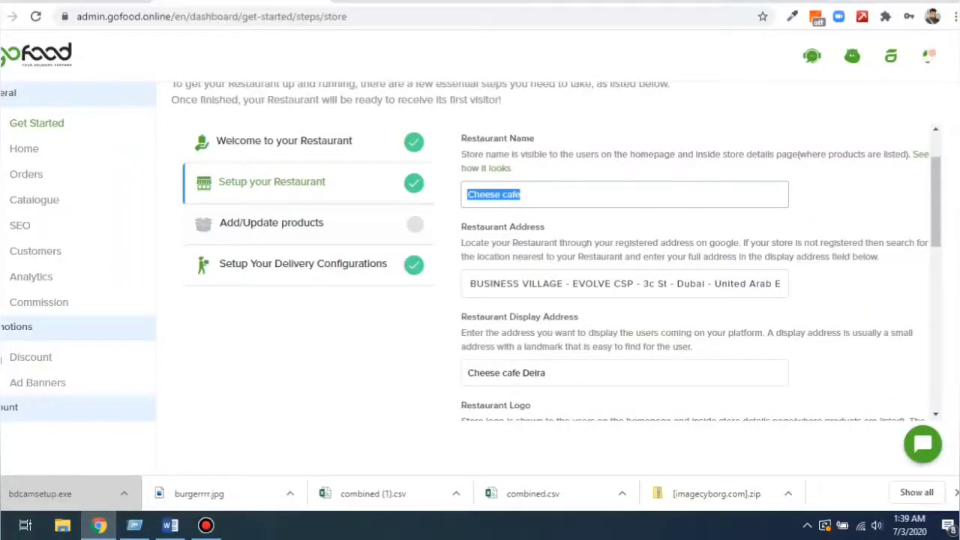
pyautogui.doubleClick(484, 226)
pyautogui.click(484, 227)
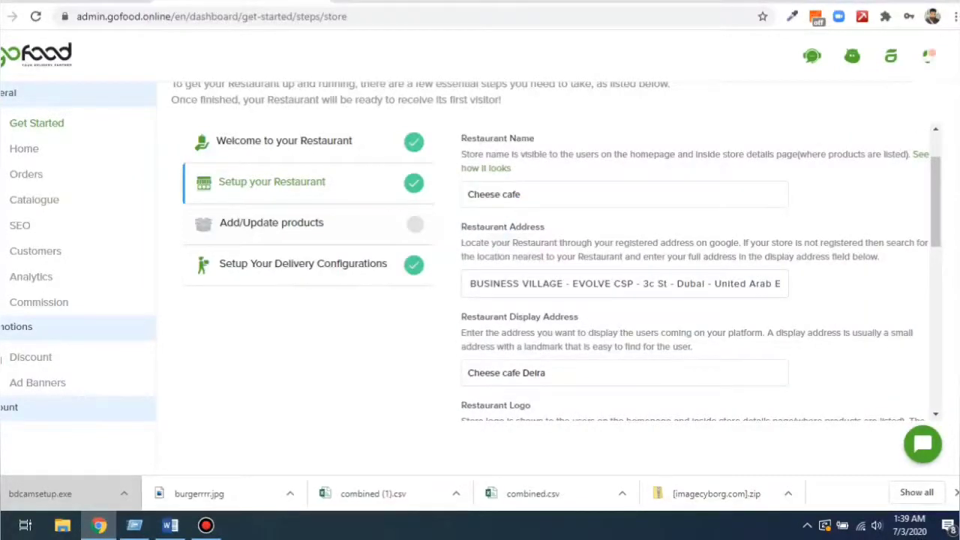
pyautogui.click(507, 284)
pyautogui.tripleClick(507, 283)
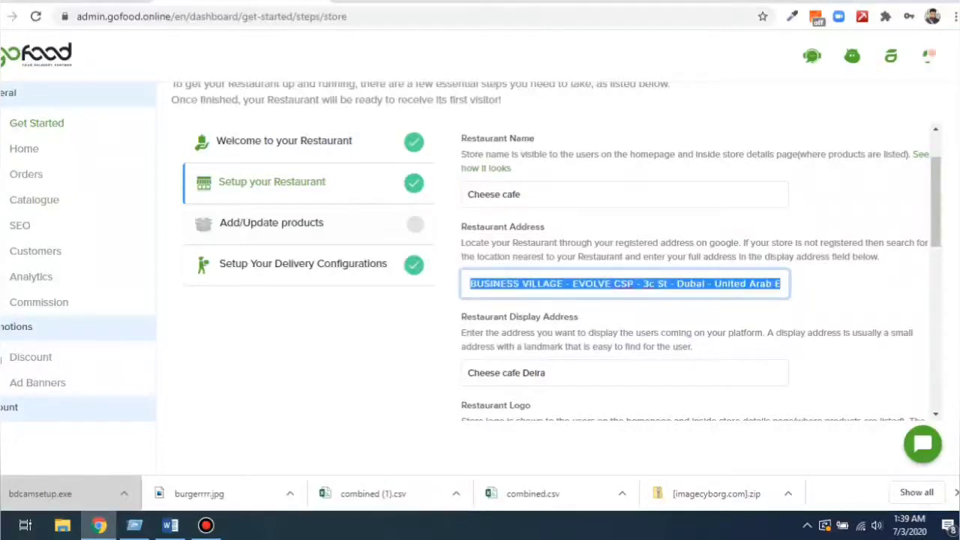
pyautogui.press('BackSpace')
pyautogui.write('port')
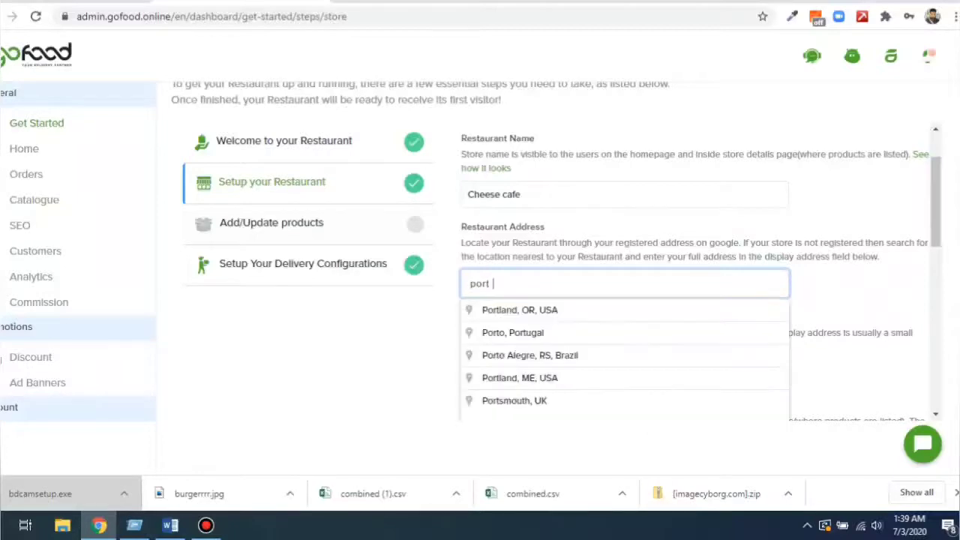
pyautogui.write(' sa')
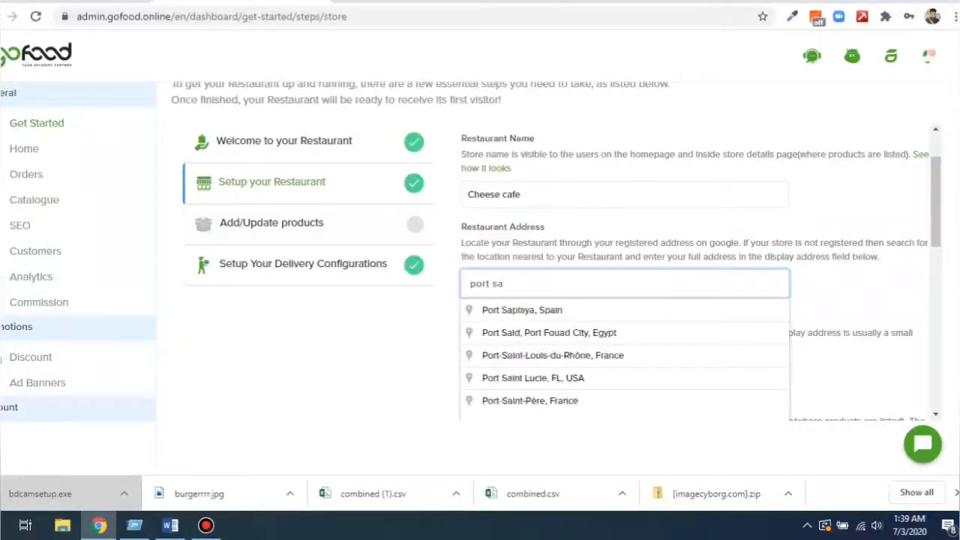
pyautogui.press('BackSpace')
pyautogui.press('BackSpace')
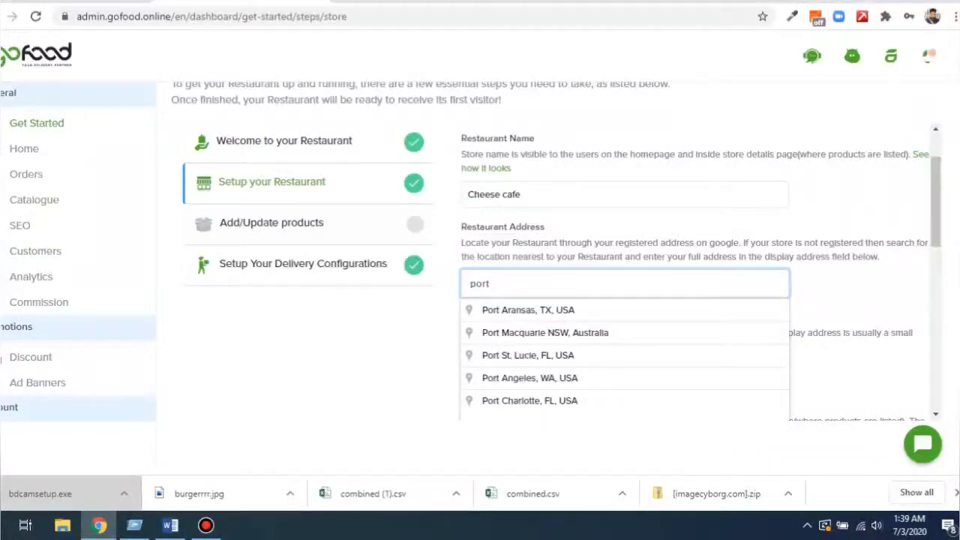
pyautogui.press('BackSpace')
pyautogui.press('BackSpace')
pyautogui.click(855, 288)
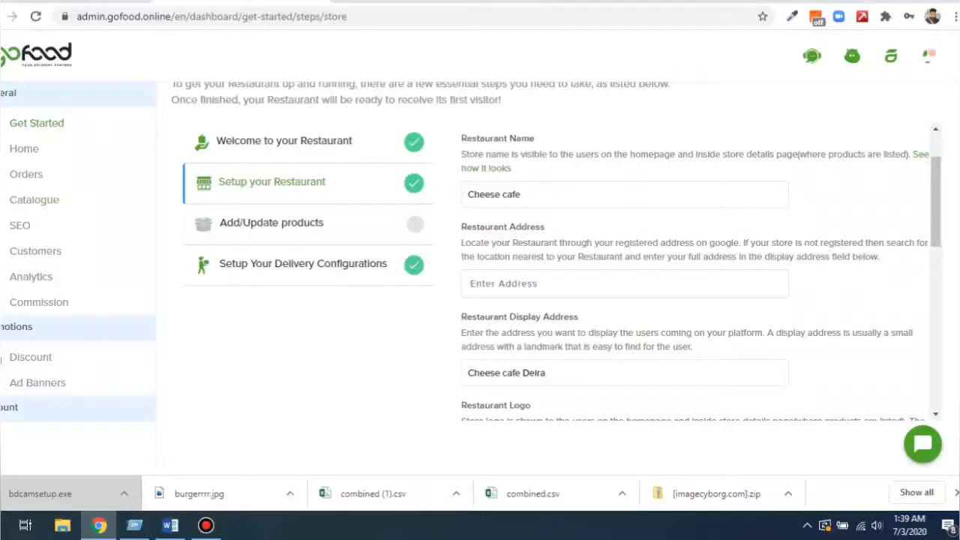
pyautogui.moveTo(461, 242); pyautogui.dragTo(879, 256)
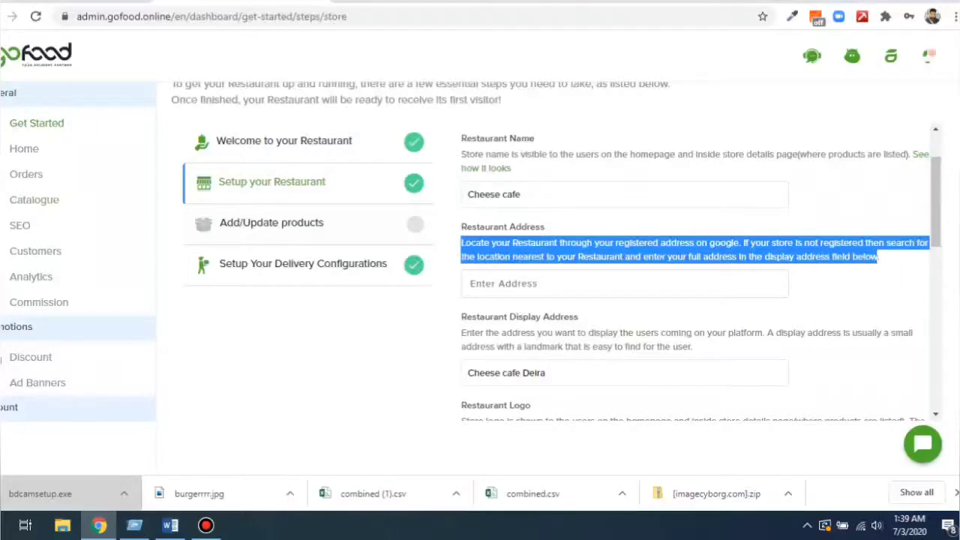
pyautogui.scroll(-1, 697, 270)
pyautogui.moveTo(460, 244); pyautogui.dragTo(578, 244)
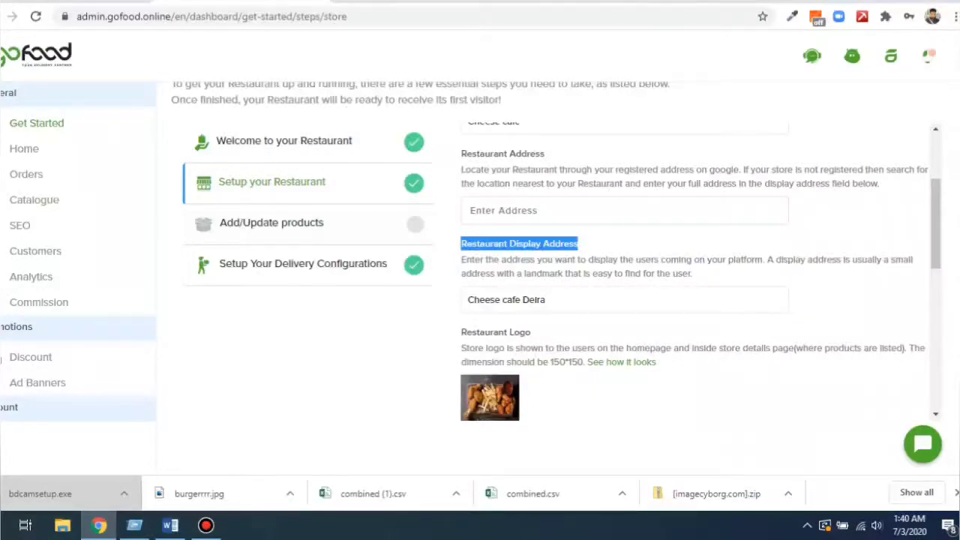
pyautogui.press('Tab')
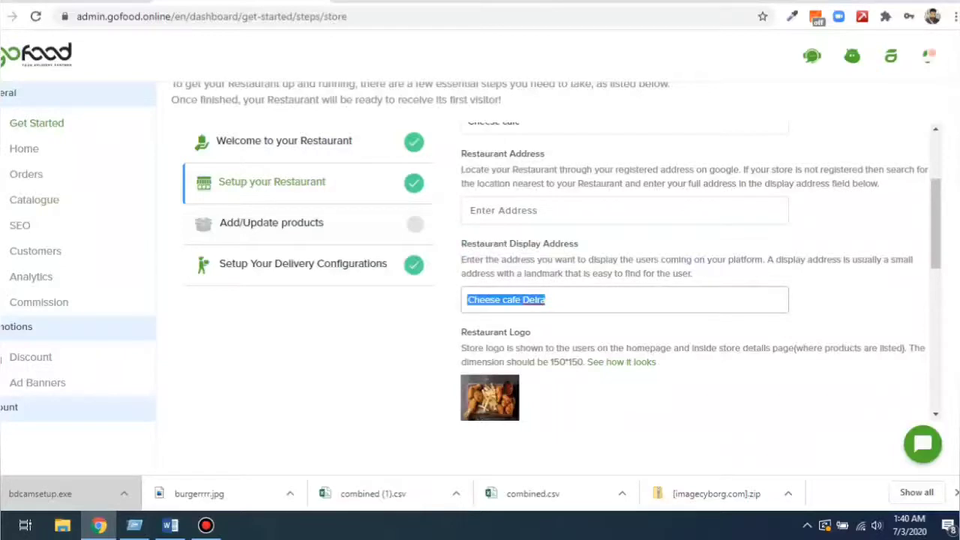
pyautogui.tripleClick(534, 300)
pyautogui.moveTo(461, 259); pyautogui.dragTo(692, 275)
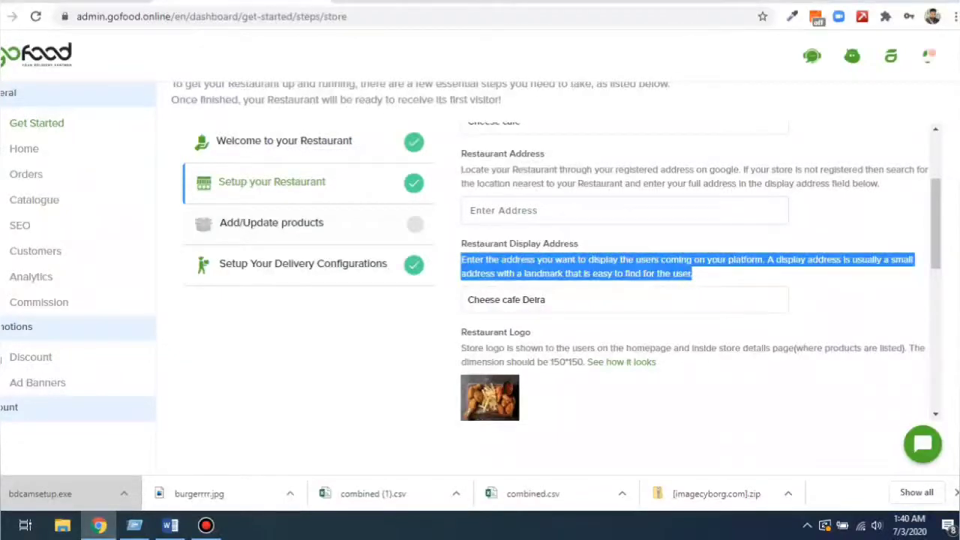
pyautogui.hotkey('shift', 'Tab')
pyautogui.scroll(-1, 623, 263)
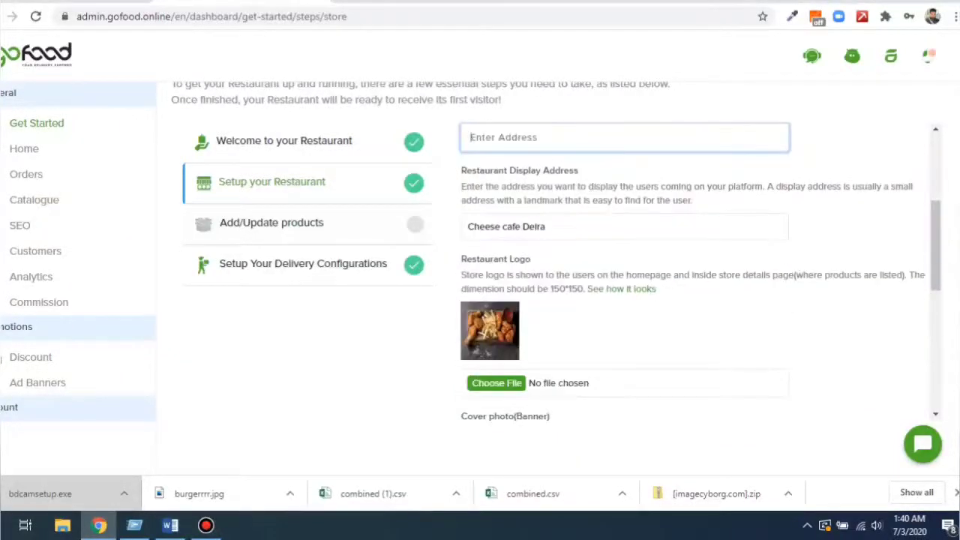
pyautogui.moveTo(462, 259); pyautogui.dragTo(531, 259)
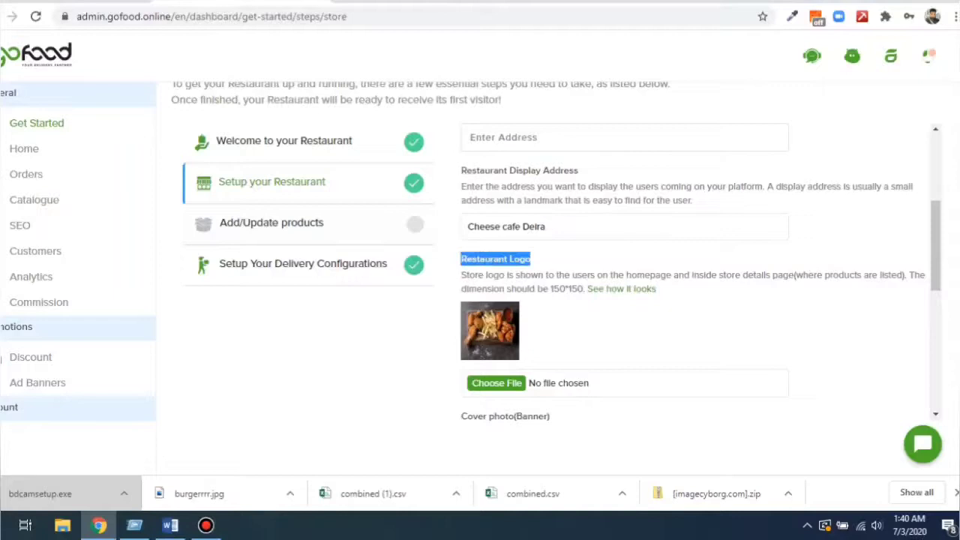
pyautogui.click(533, 260)
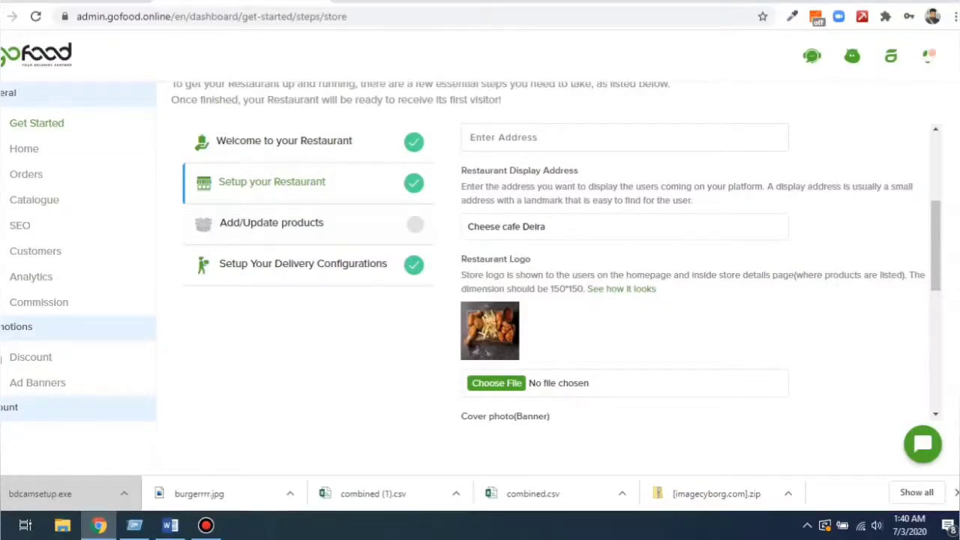
pyautogui.moveTo(552, 289); pyautogui.dragTo(584, 289)
pyautogui.click(584, 290)
pyautogui.scroll(-2, 697, 270)
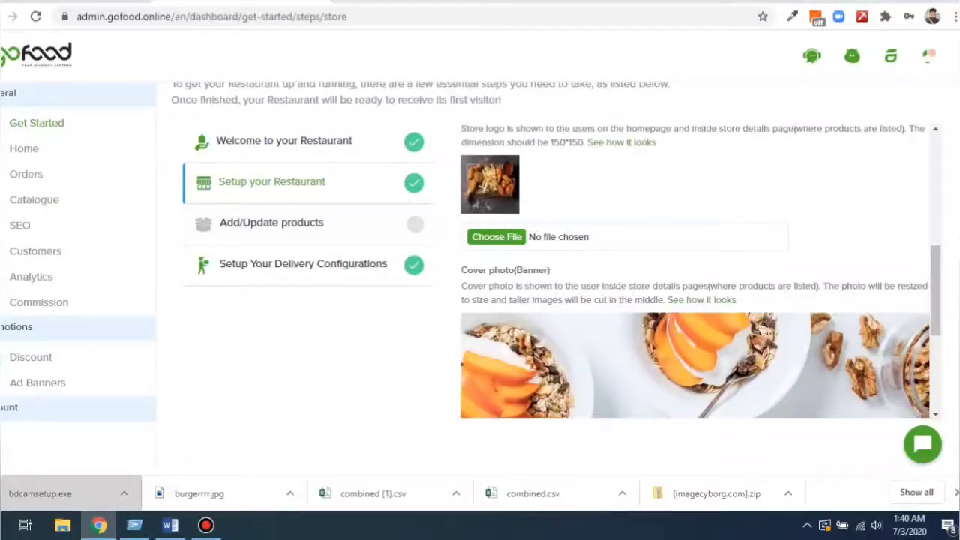
pyautogui.scroll(-1, 698, 270)
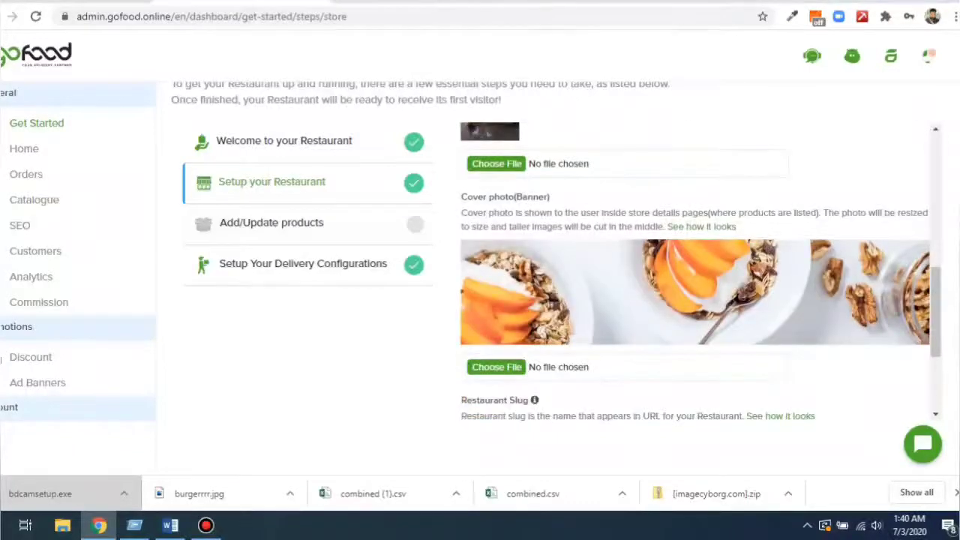
pyautogui.moveTo(466, 197); pyautogui.dragTo(663, 226)
pyautogui.click(497, 163)
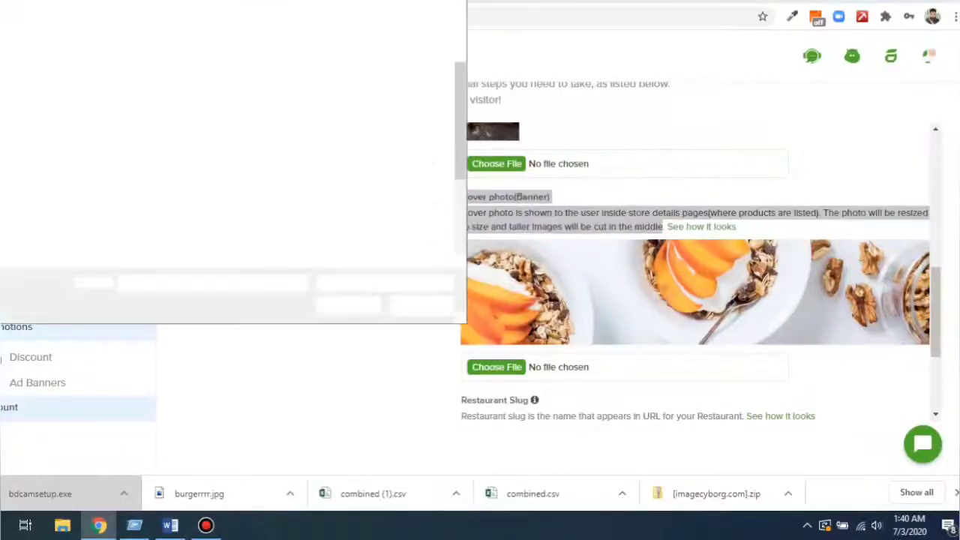
pyautogui.press('Escape')
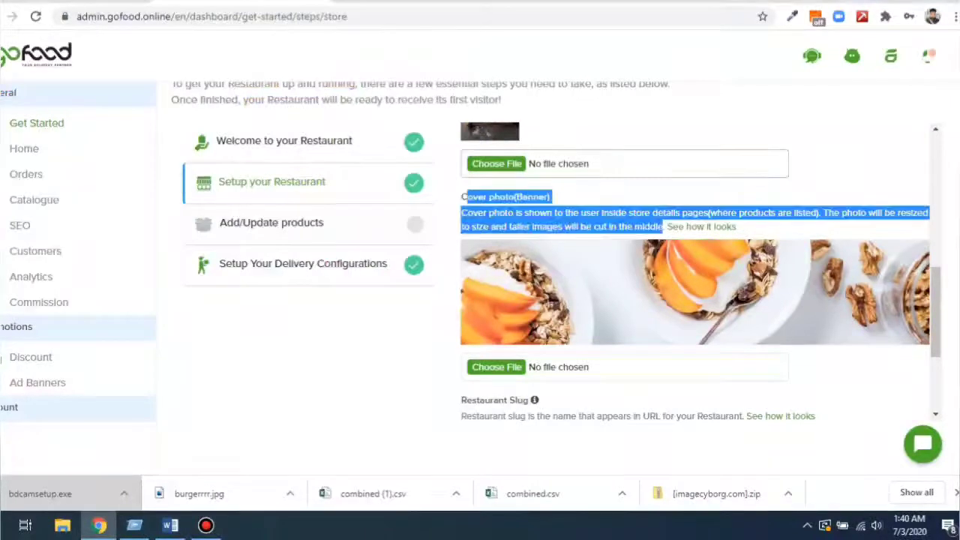
pyautogui.click(645, 197)
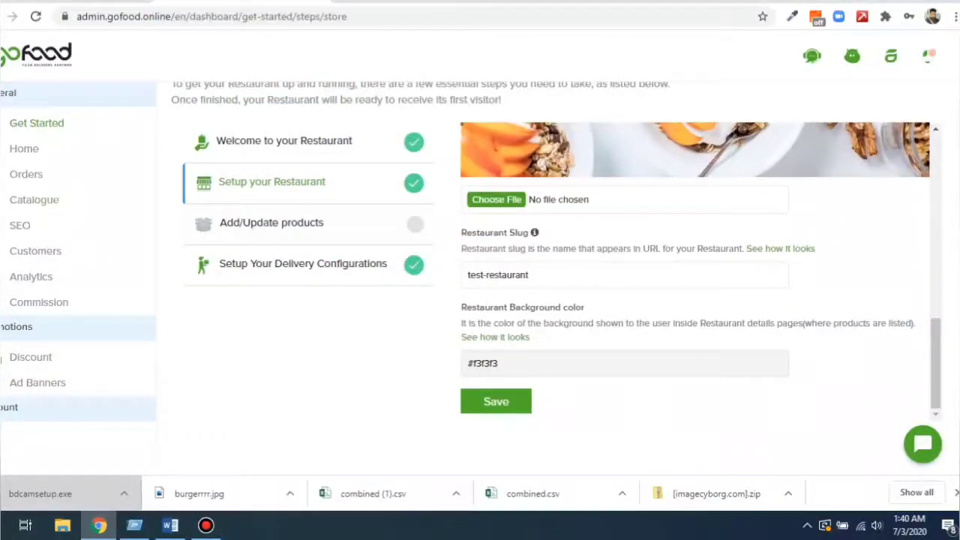
pyautogui.moveTo(460, 232); pyautogui.dragTo(765, 248)
pyautogui.click(765, 248)
pyautogui.moveTo(460, 308); pyautogui.dragTo(584, 307)
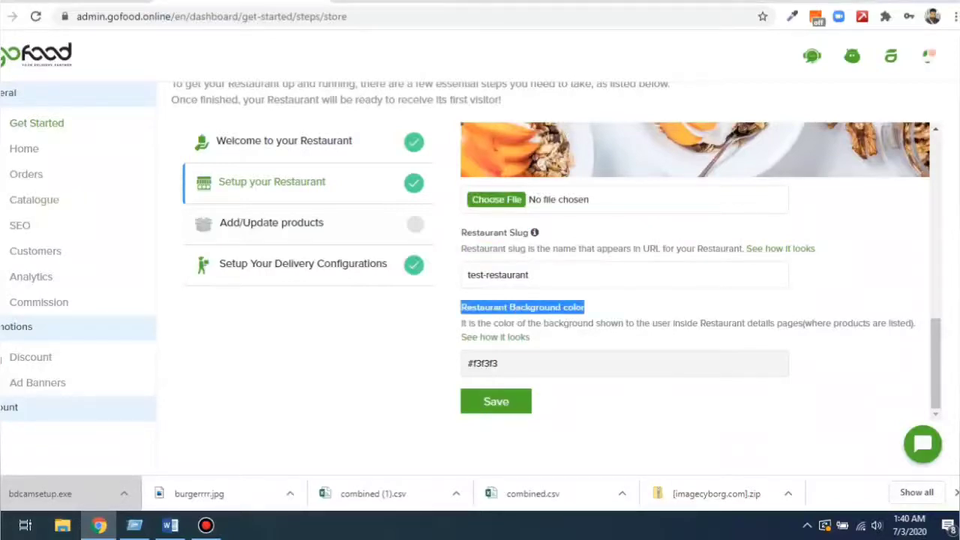
pyautogui.click(497, 363)
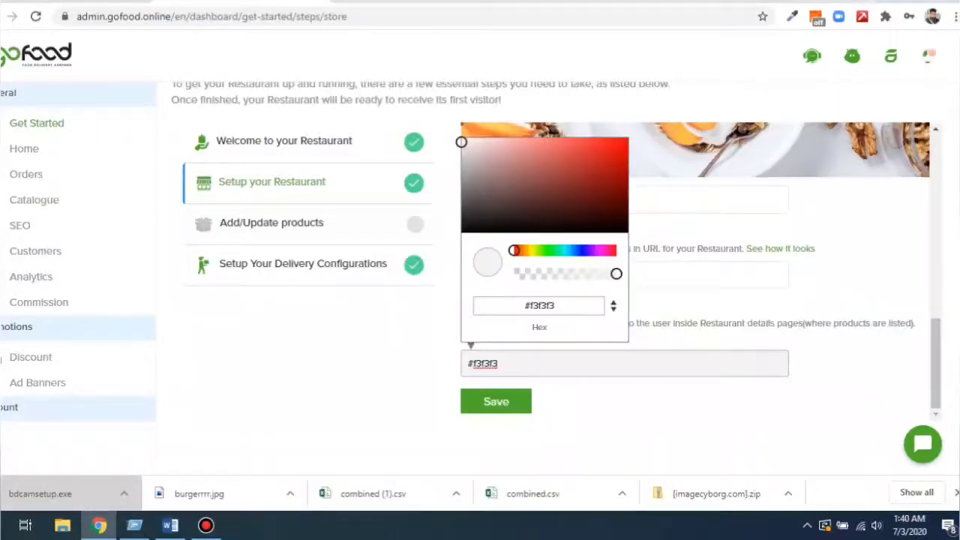
pyautogui.press('Escape')
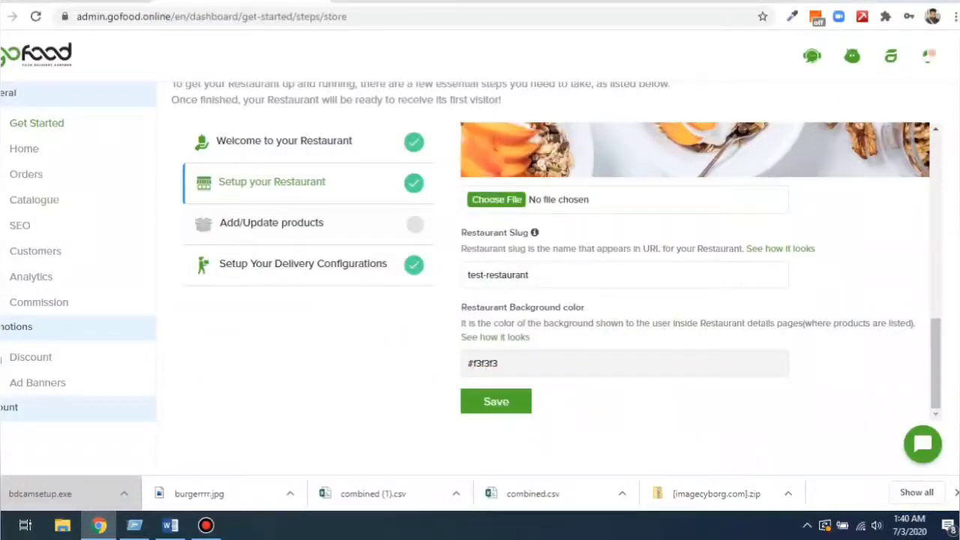
pyautogui.click(473, 363)
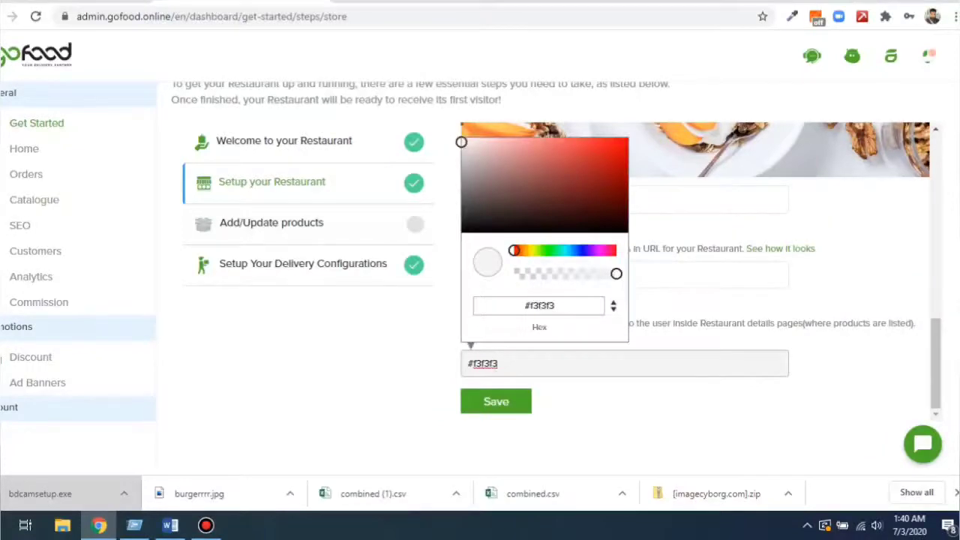
pyautogui.press('Escape')
pyautogui.scroll(2, 697, 270)
pyautogui.scroll(3, 698, 270)
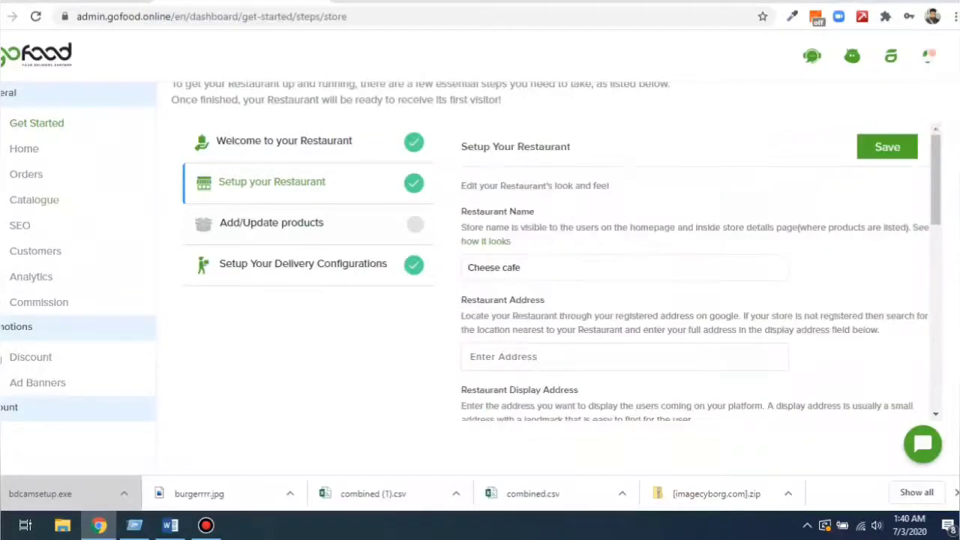
pyautogui.scroll(1, 697, 270)
pyautogui.hotkey('ctrl', 'Tab')
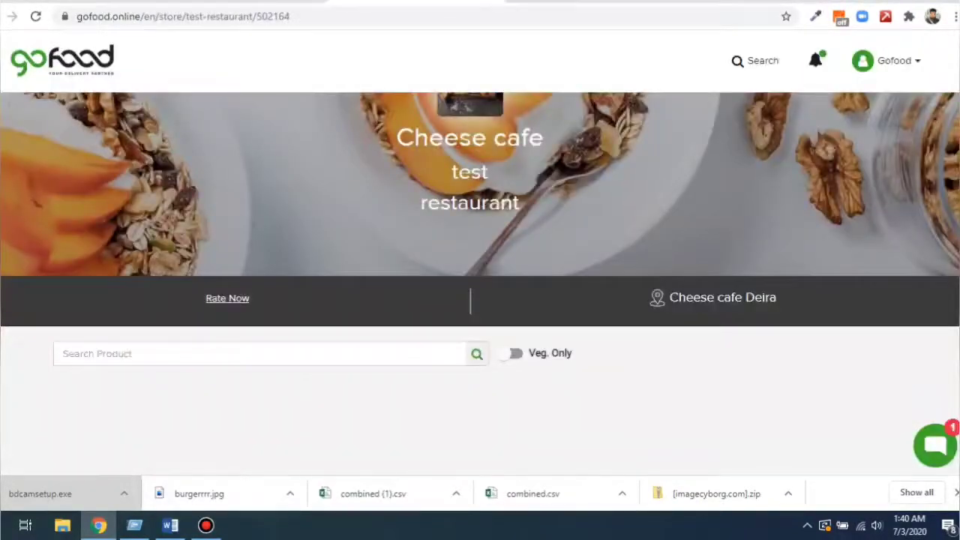
pyautogui.hotkey('alt', 'Left')
pyautogui.hotkey('alt', 'Right')
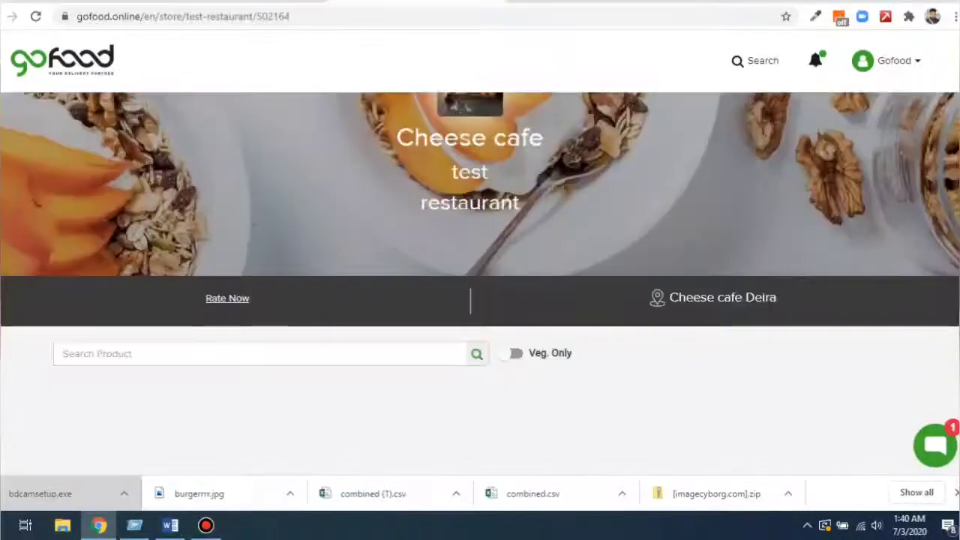
pyautogui.hotkey('alt', 'Left')
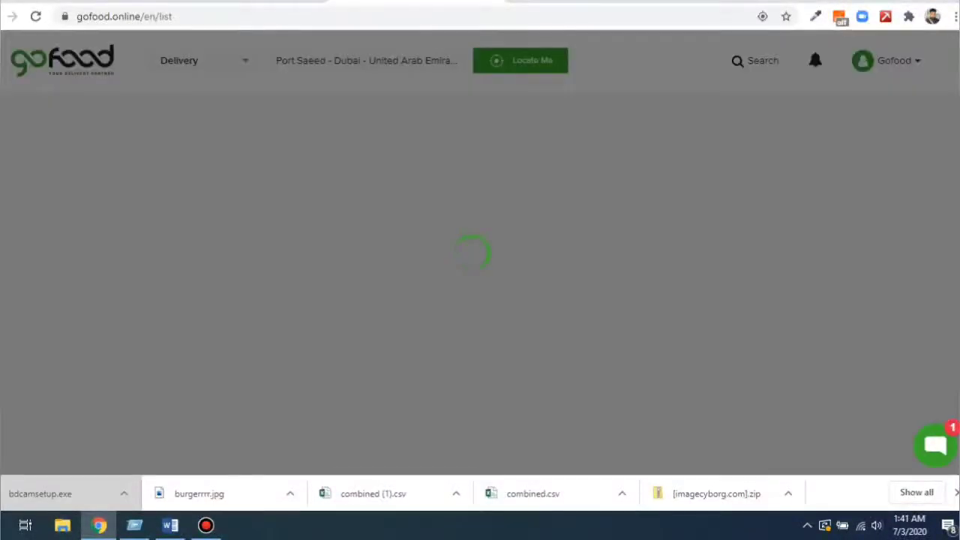
pyautogui.scroll(-2, 269, 225)
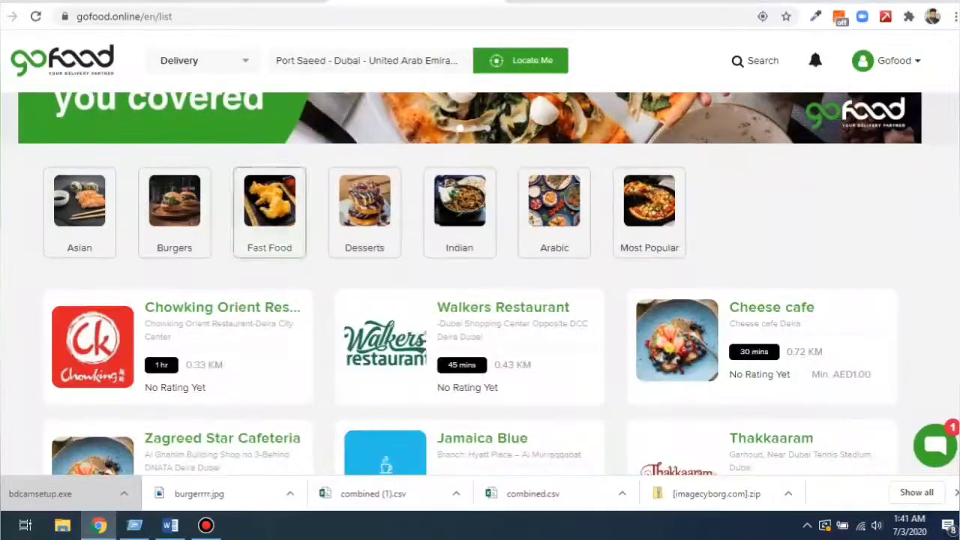
pyautogui.click(679, 338)
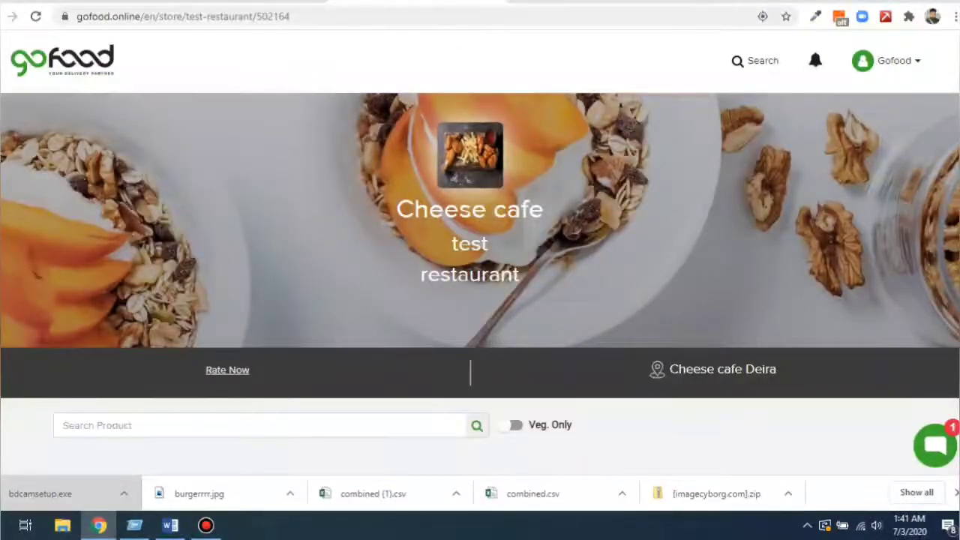
pyautogui.moveTo(777, 370); pyautogui.dragTo(669, 369)
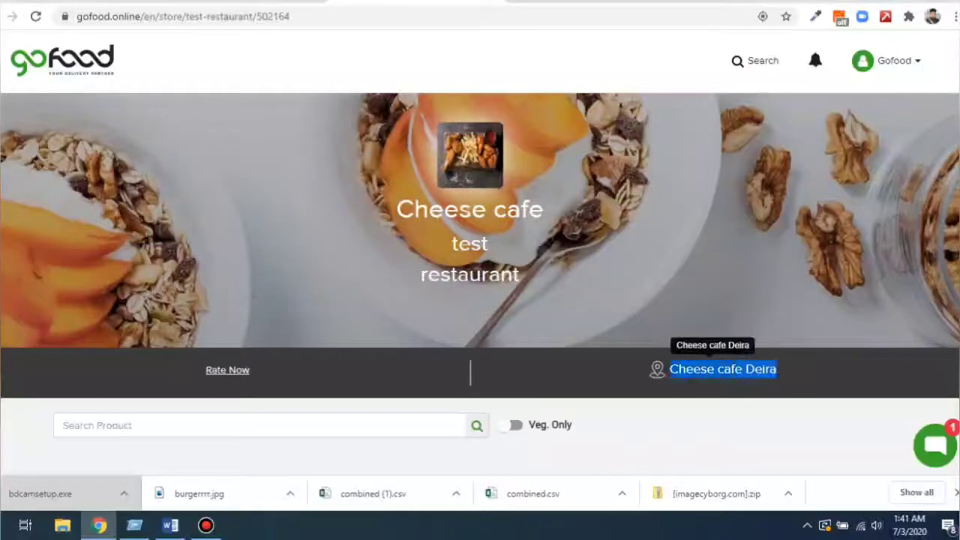
pyautogui.scroll(-1, 669, 369)
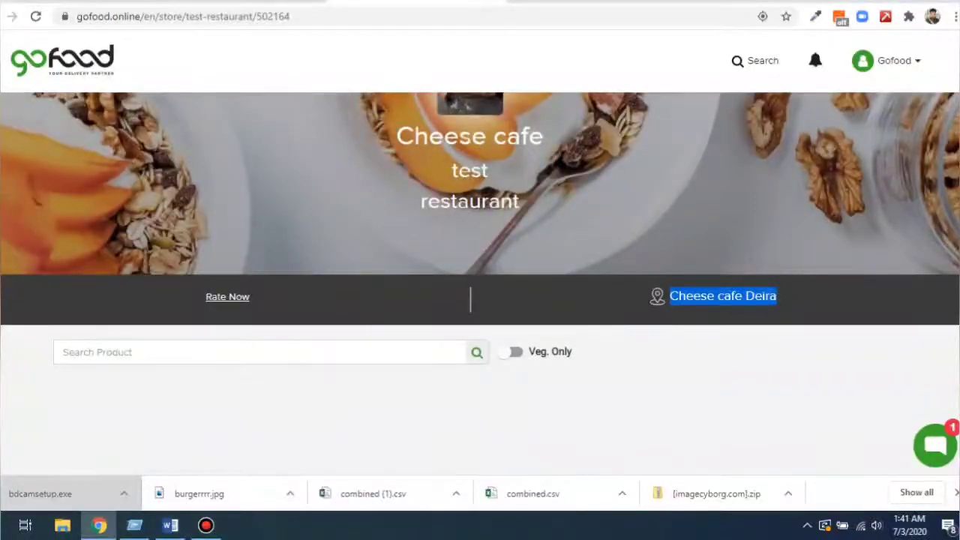
pyautogui.scroll(-4, 480, 300)
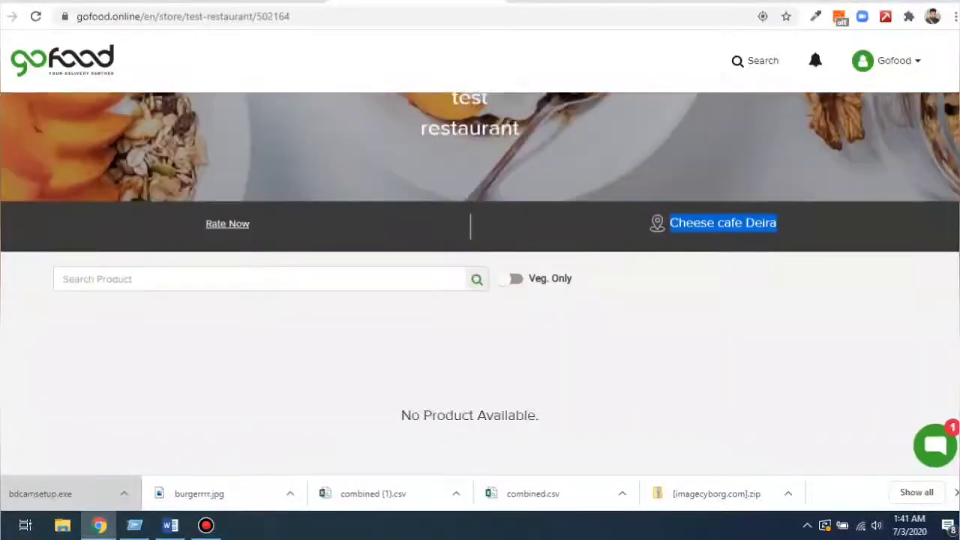
pyautogui.scroll(2, 480, 300)
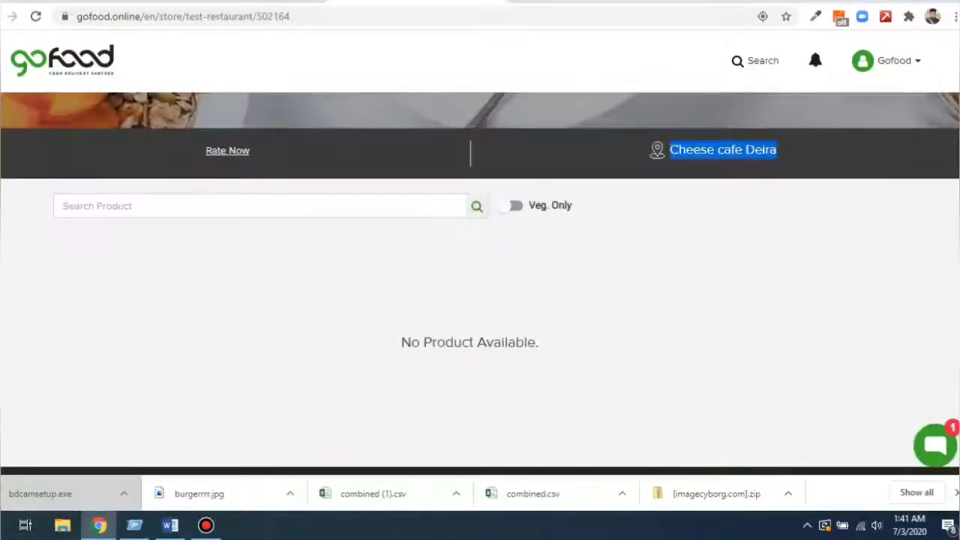
pyautogui.moveTo(401, 342); pyautogui.dragTo(539, 342)
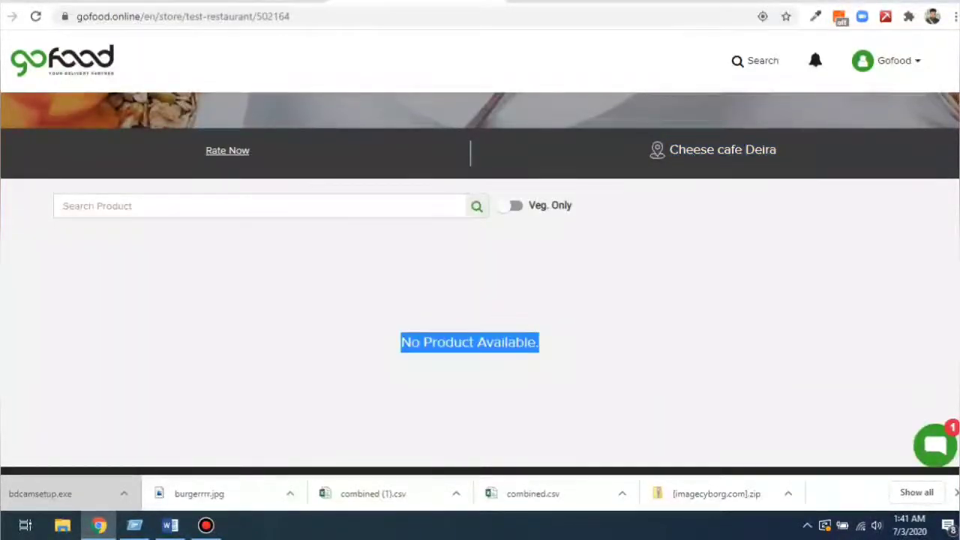
pyautogui.hotkey('ctrl', 'Tab')
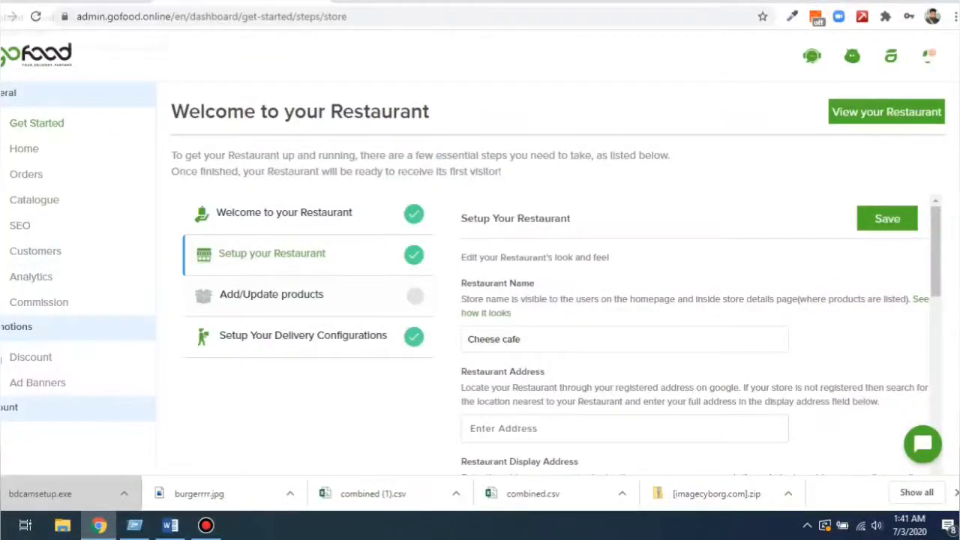
# Review the Add/Update products and Delivery Configurations steps, then go to the Home sales dashboard.
pyautogui.hotkey('ctrl', 'shift', 'Tab')
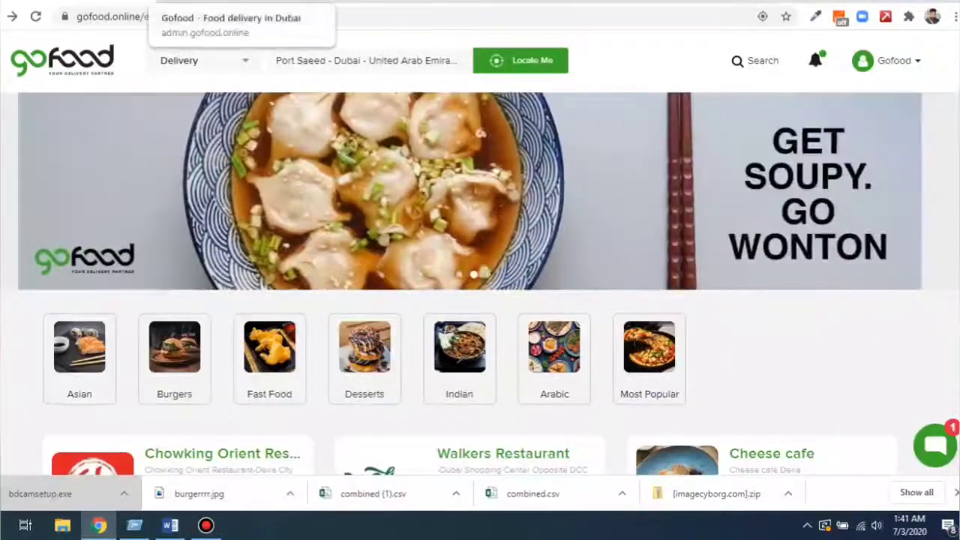
pyautogui.hotkey('ctrl', 'Tab')
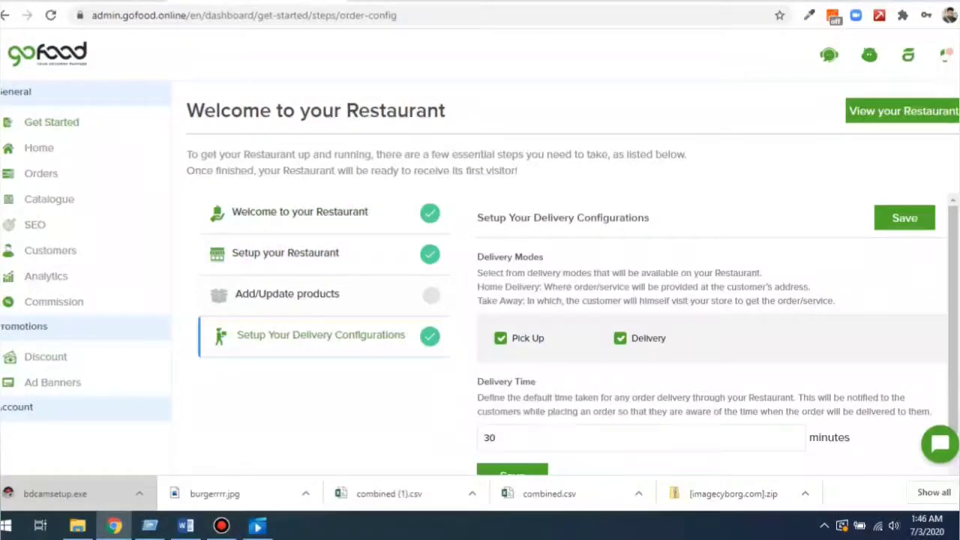
pyautogui.click(288, 293)
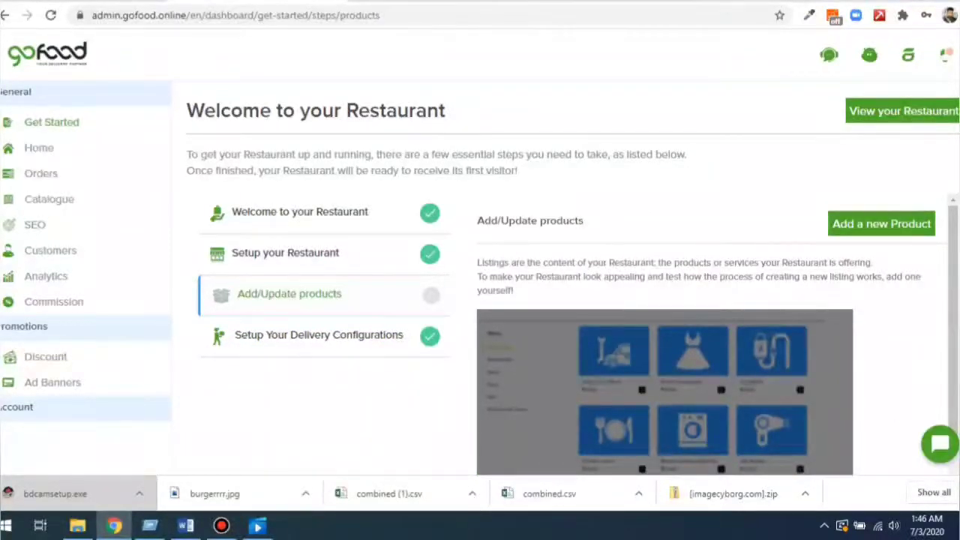
pyautogui.moveTo(477, 263); pyautogui.dragTo(512, 290)
pyautogui.click(318, 335)
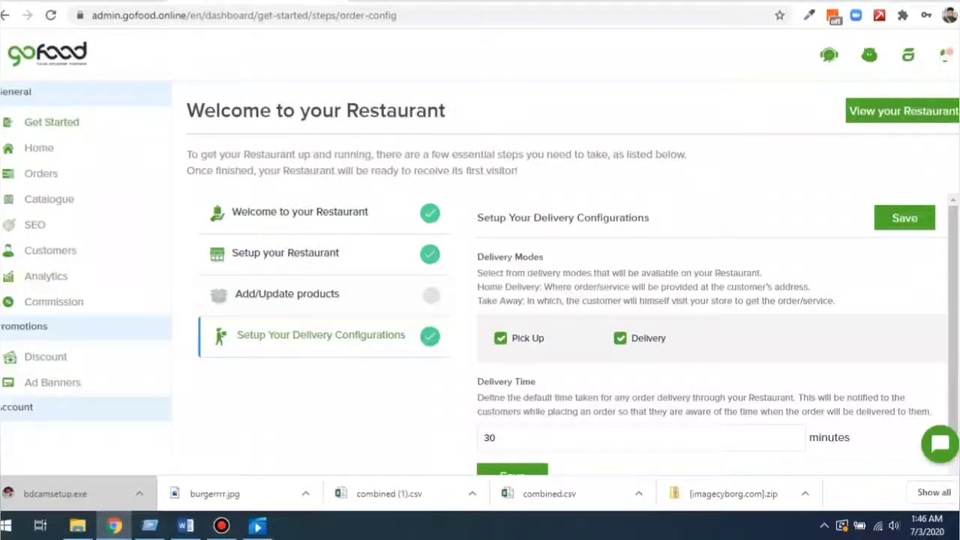
pyautogui.click(38, 147)
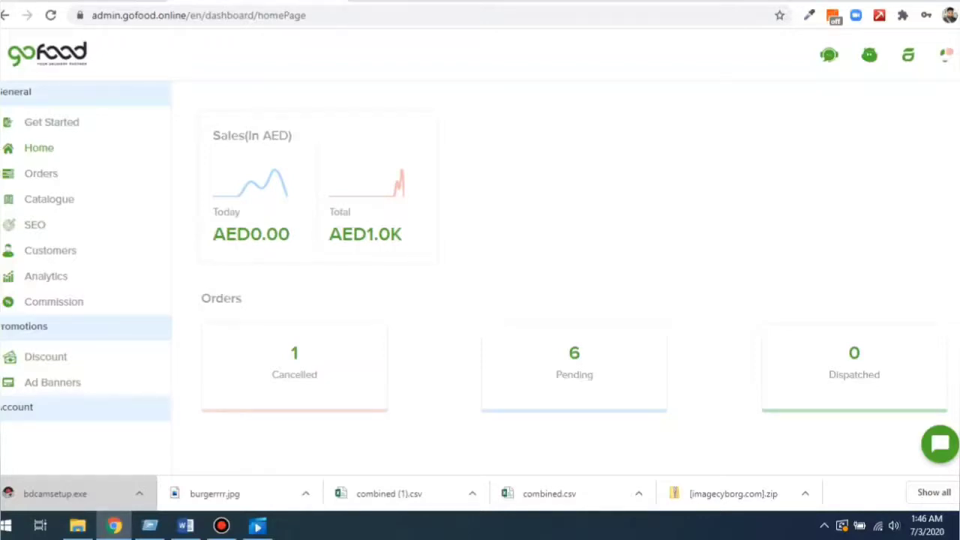
# Open Orders and scroll through all 22 entries, including status, payment and amount columns.
pyautogui.click(40, 174)
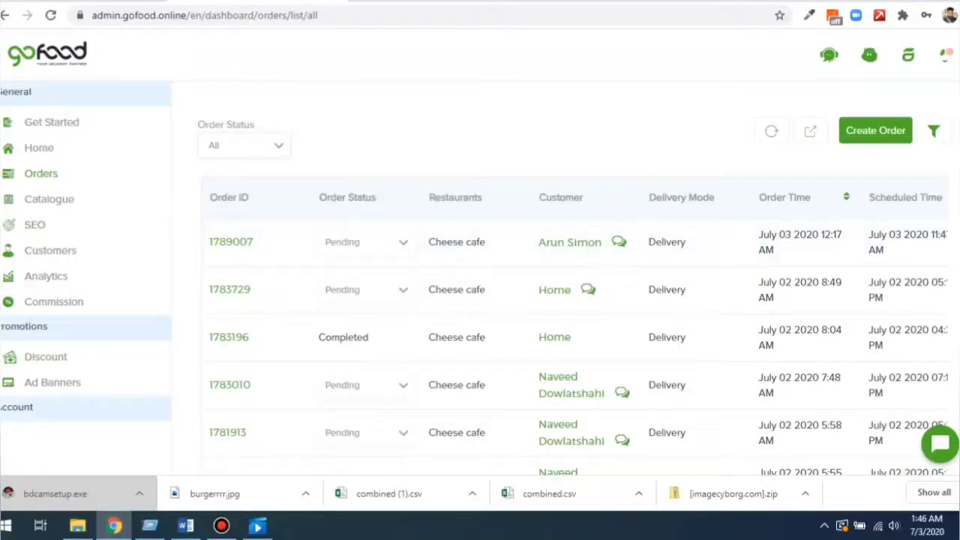
pyautogui.scroll(-10, 578, 290)
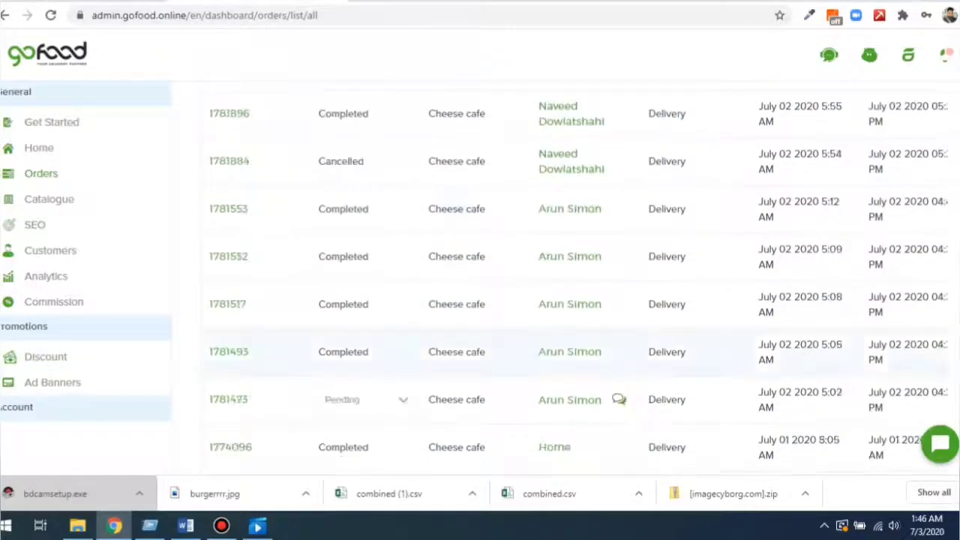
pyautogui.scroll(-3, 578, 277)
pyautogui.moveTo(417, 278); pyautogui.dragTo(713, 278)
pyautogui.scroll(10, 563, 277)
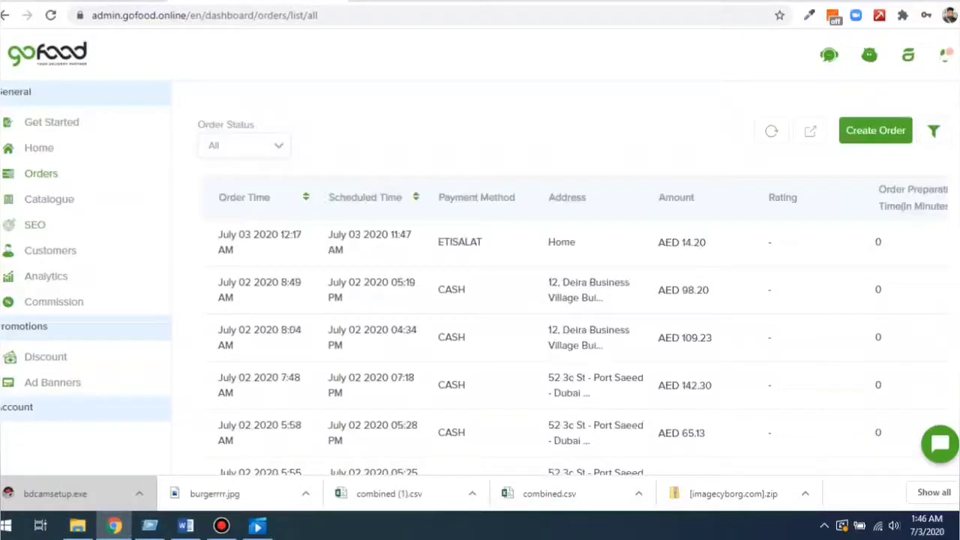
pyautogui.scroll(-10, 574, 300)
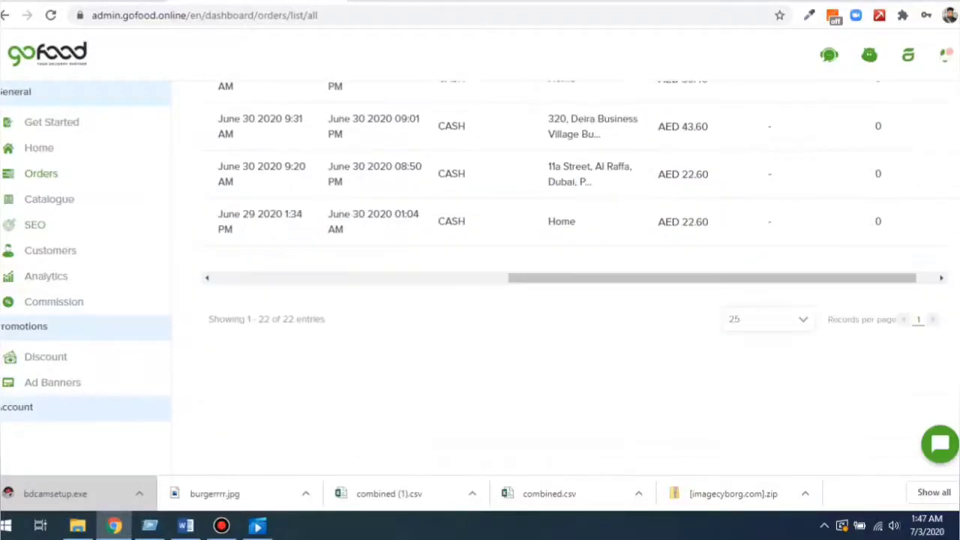
pyautogui.moveTo(713, 278); pyautogui.dragTo(407, 279)
pyautogui.scroll(10, 407, 278)
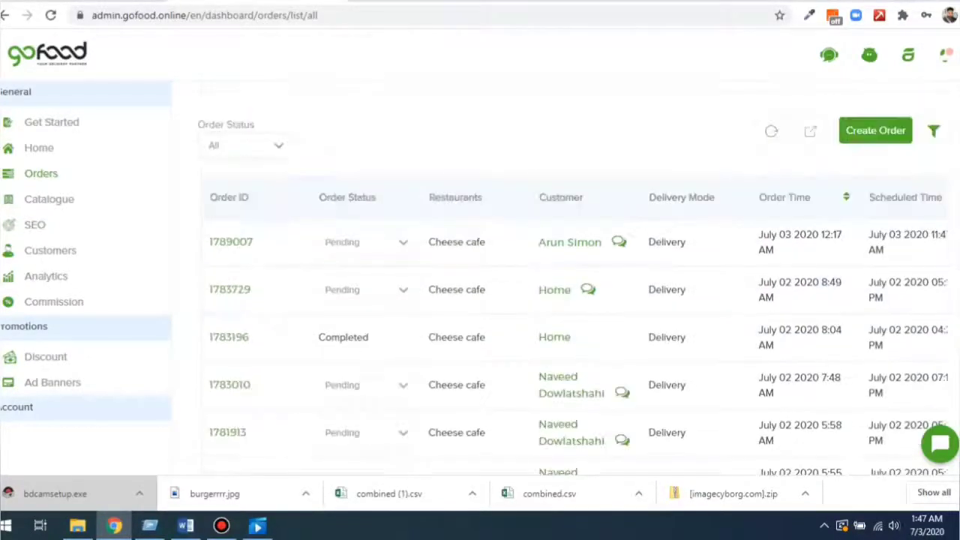
pyautogui.click(231, 242)
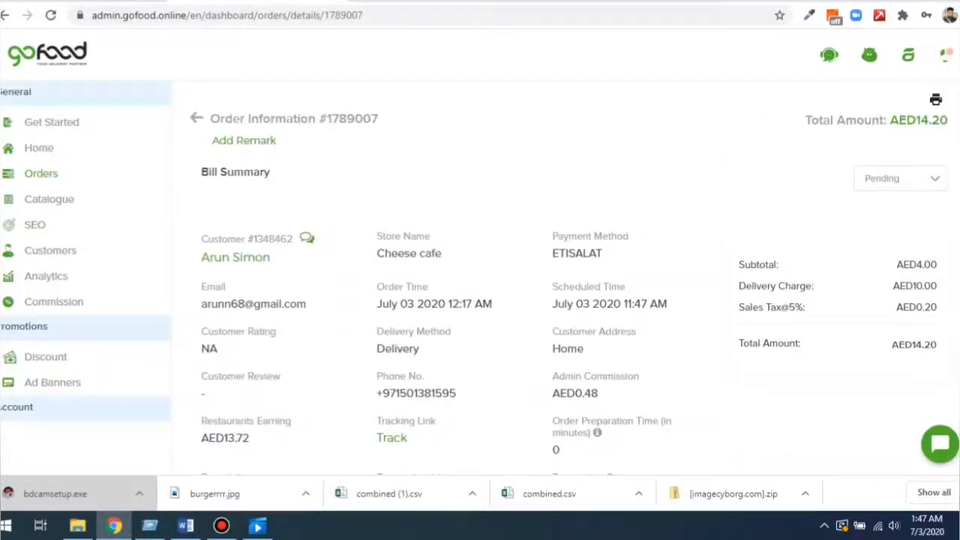
pyautogui.scroll(-2, 480, 300)
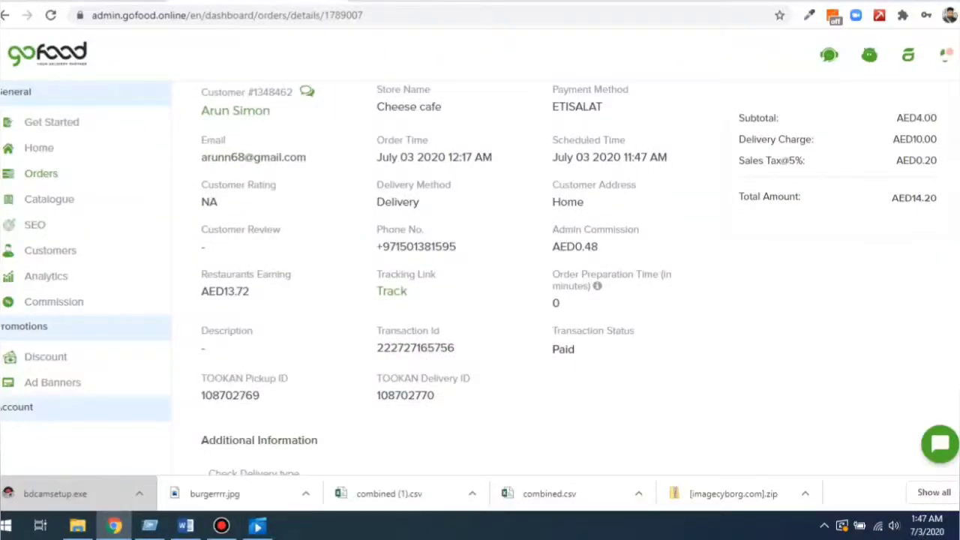
pyautogui.scroll(2, 480, 300)
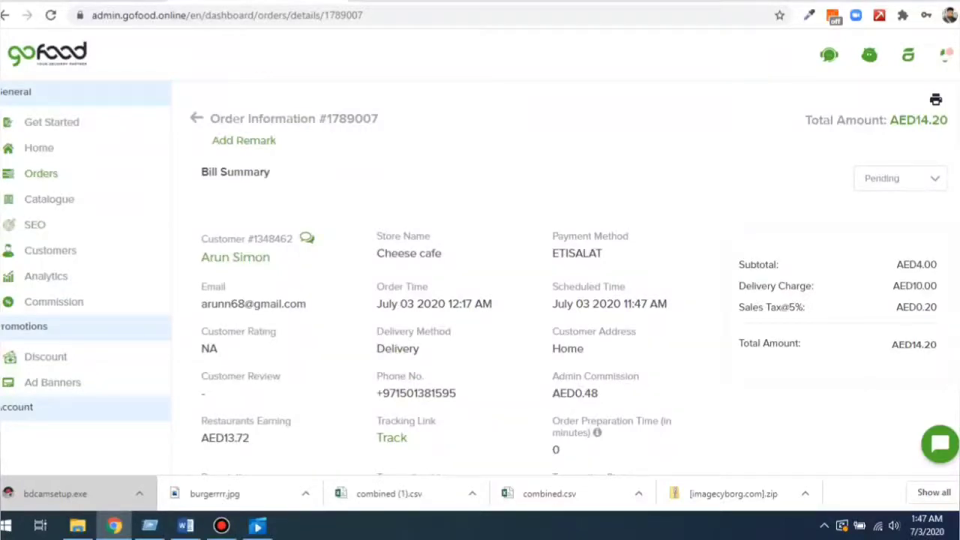
pyautogui.scroll(-3, 480, 300)
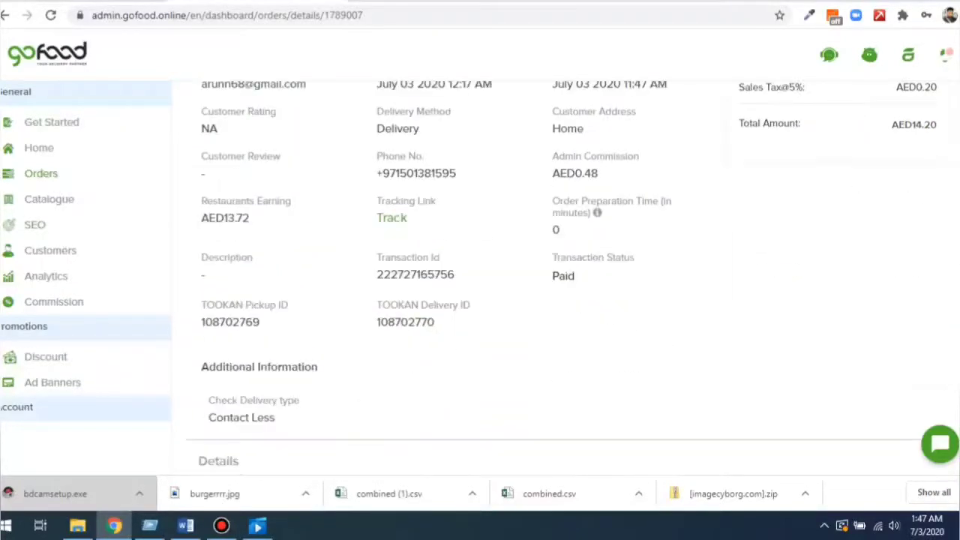
pyautogui.scroll(-3, 480, 300)
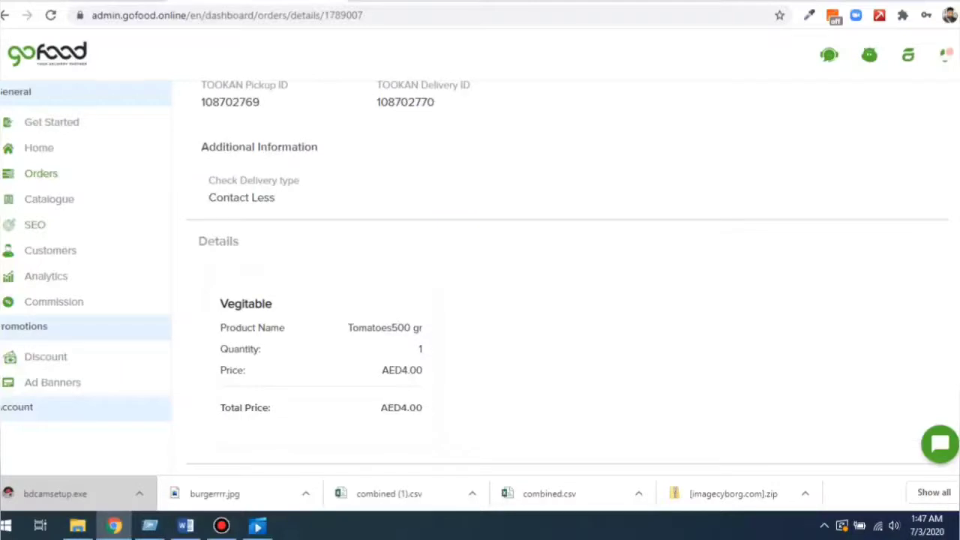
pyautogui.scroll(6, 480, 300)
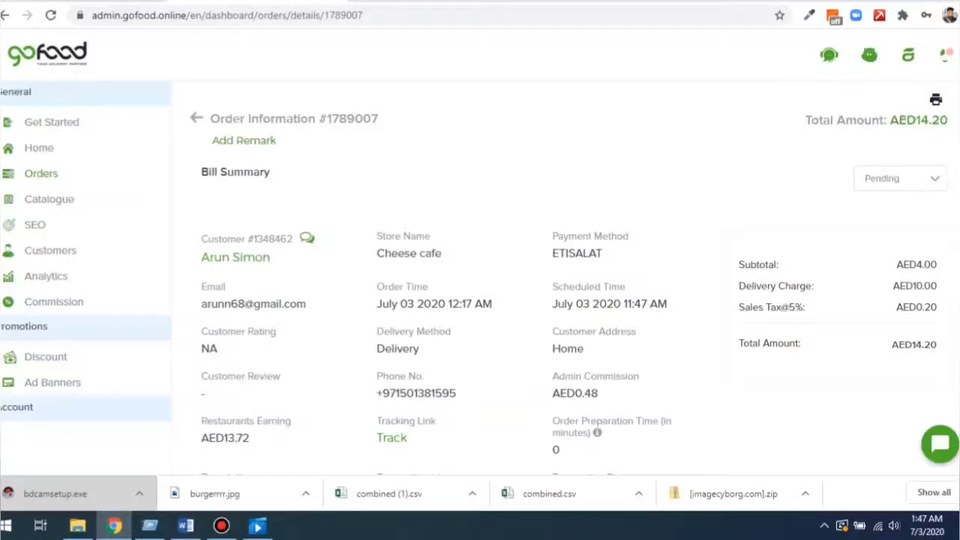
pyautogui.click(196, 118)
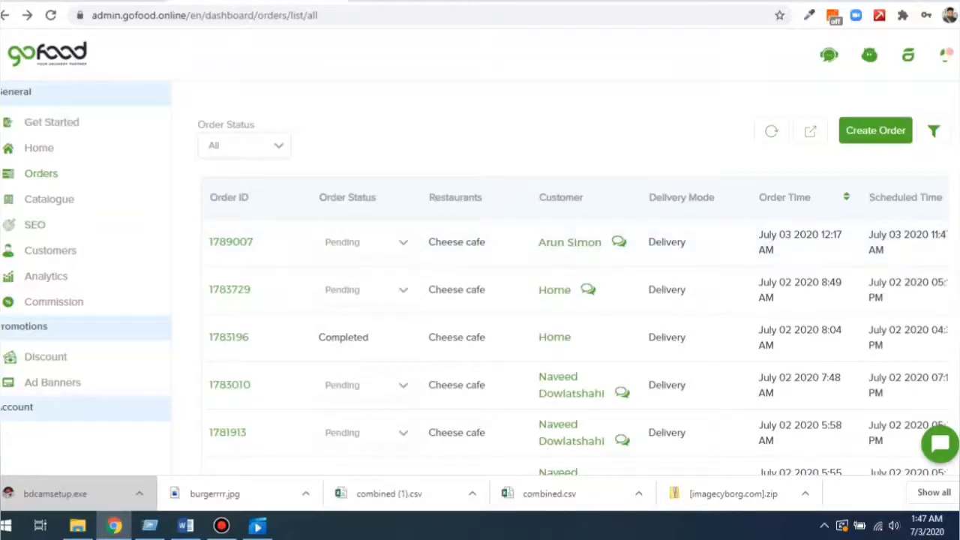
# Keep order 1789007's status as Pending and go to the Cheese Cafe Catalogue.
pyautogui.click(366, 242)
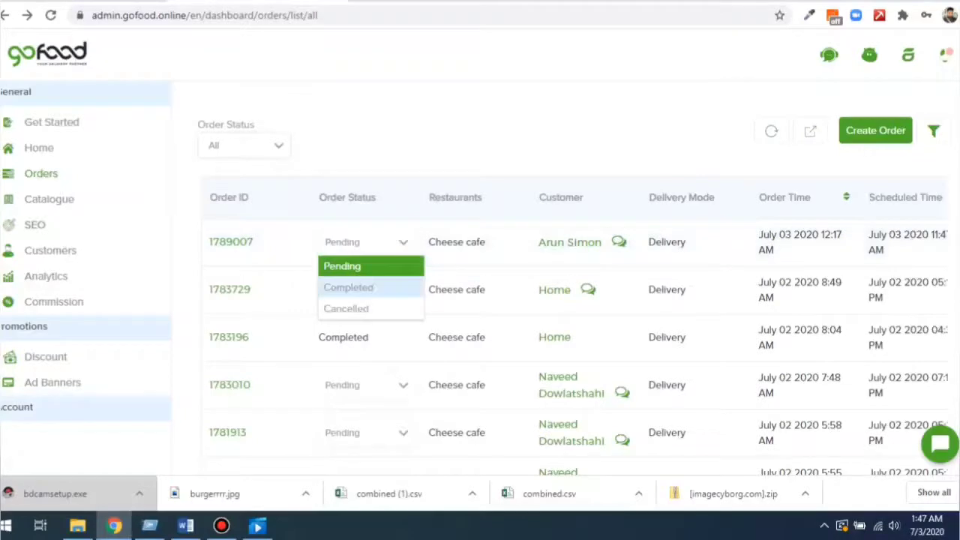
pyautogui.press('Escape')
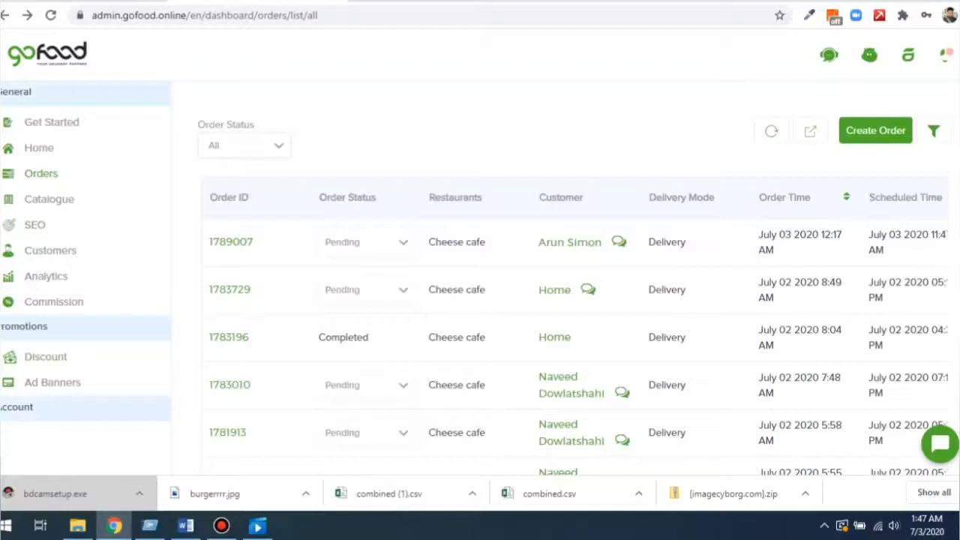
pyautogui.click(365, 241)
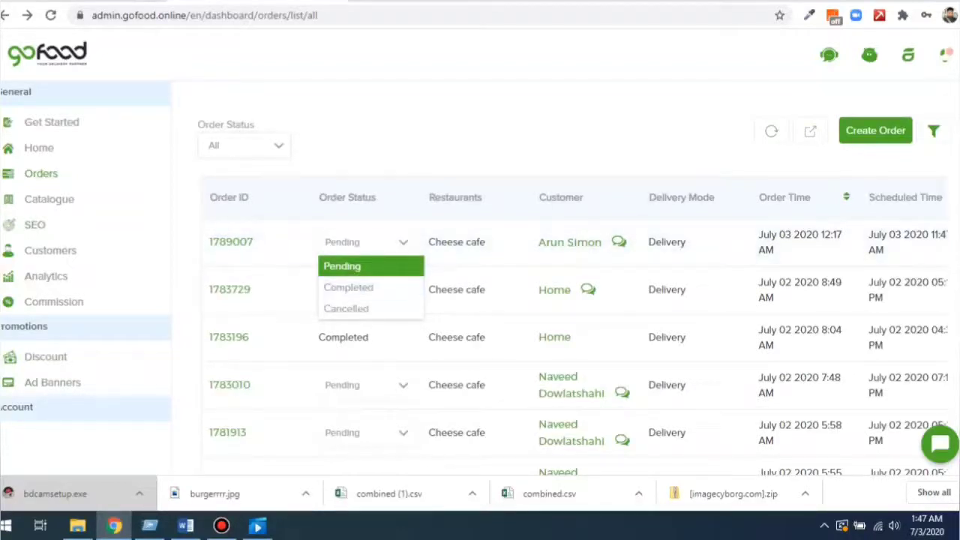
pyautogui.press('Escape')
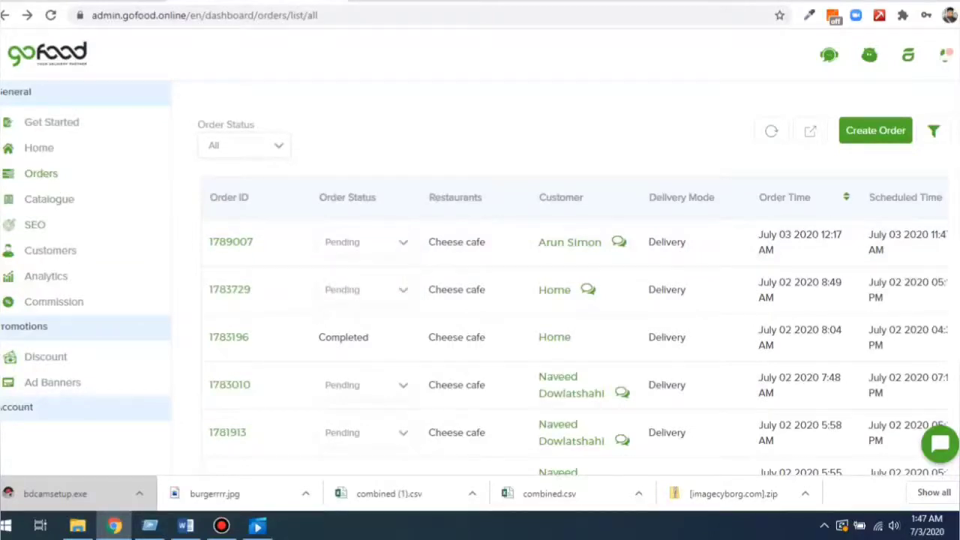
pyautogui.click(50, 200)
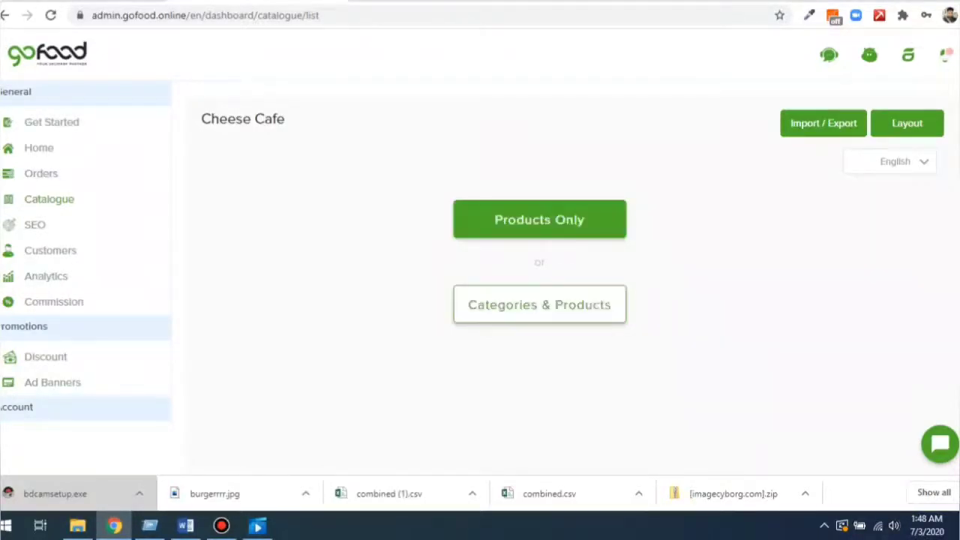
# Add a category named 'Burgers' with description 'Burgers' under Categories & Products.
pyautogui.click(540, 305)
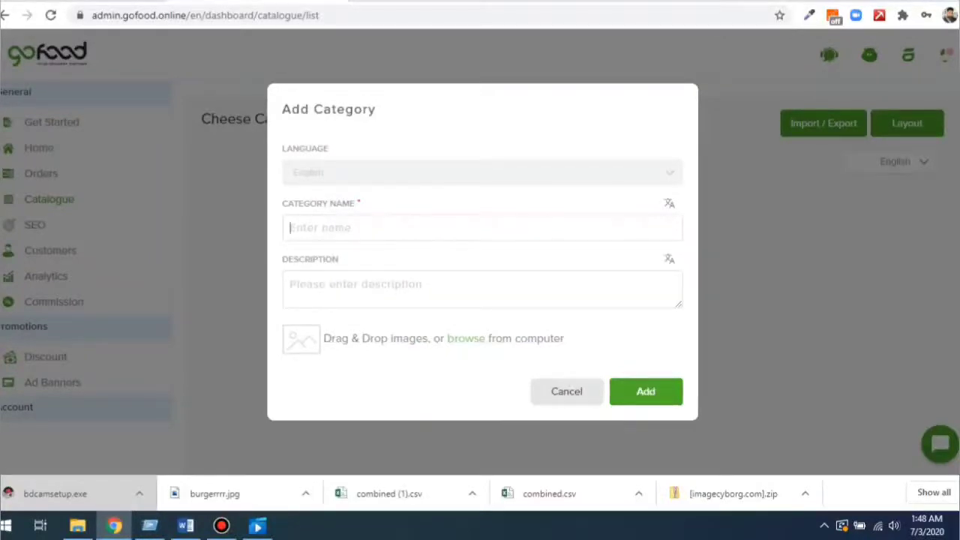
pyautogui.write('burgers')
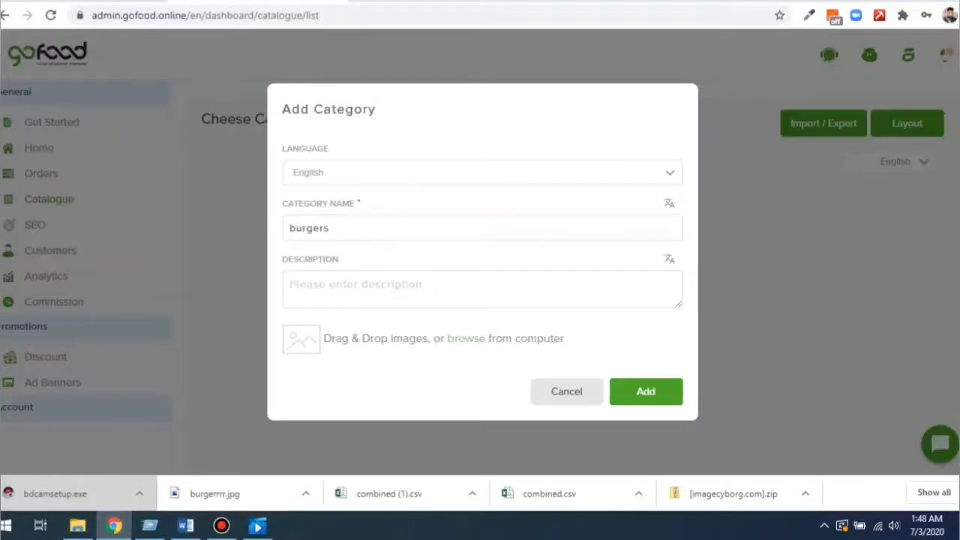
pyautogui.doubleClick(328, 228)
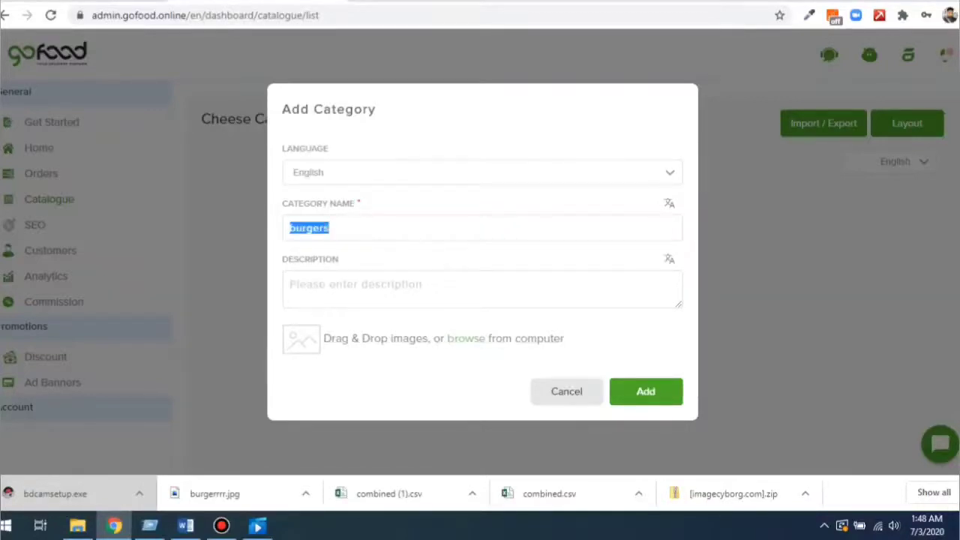
pyautogui.click(296, 228)
pyautogui.press('BackSpace')
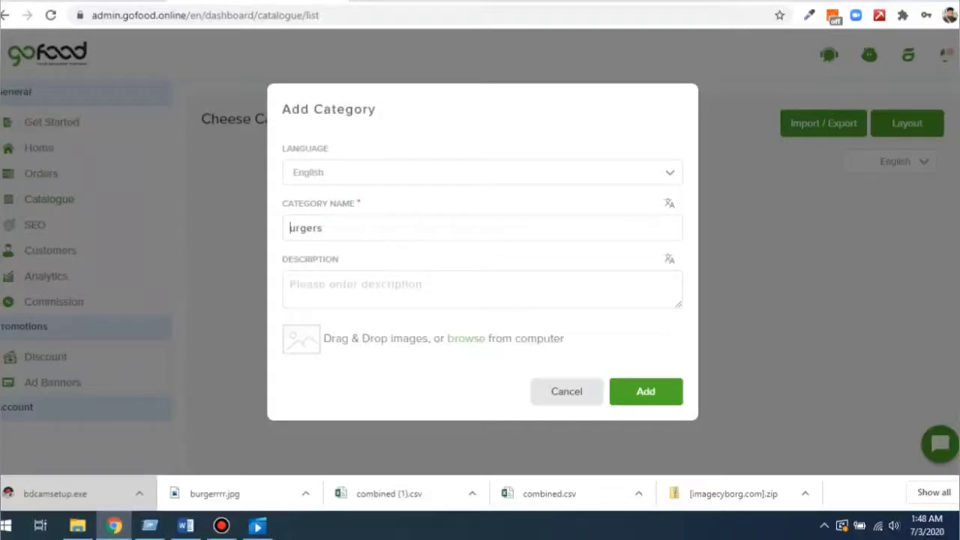
pyautogui.write('B')
pyautogui.hotkey('ctrl', 'a')
pyautogui.hotkey('ctrl', 'c')
pyautogui.press('Tab')
pyautogui.hotkey('ctrl', 'v')
pyautogui.press('Tab')
pyautogui.press('Tab')
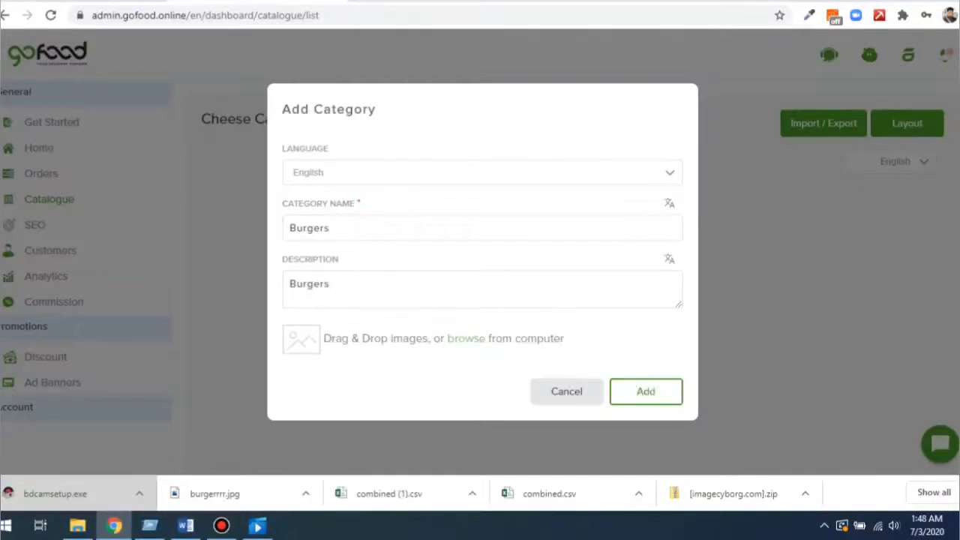
pyautogui.press('Return')
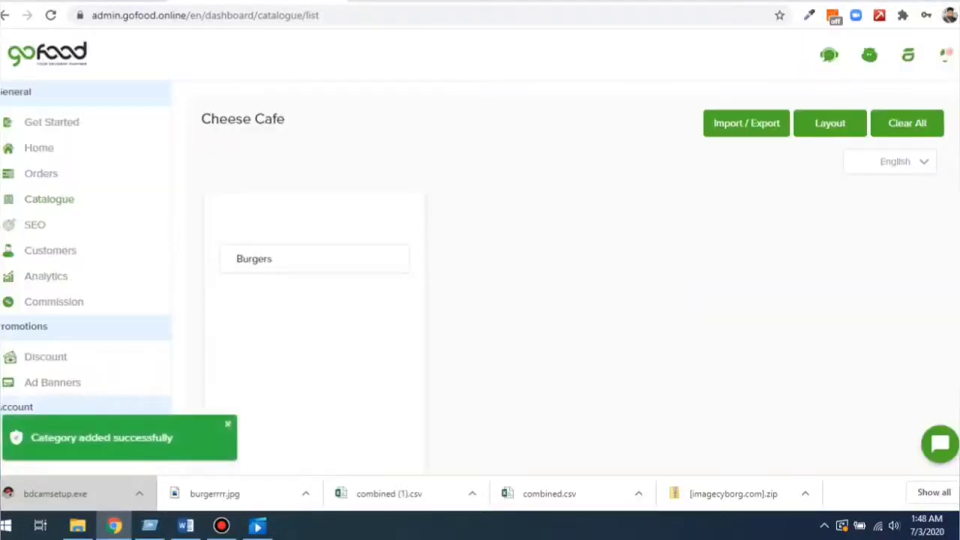
pyautogui.click(397, 259)
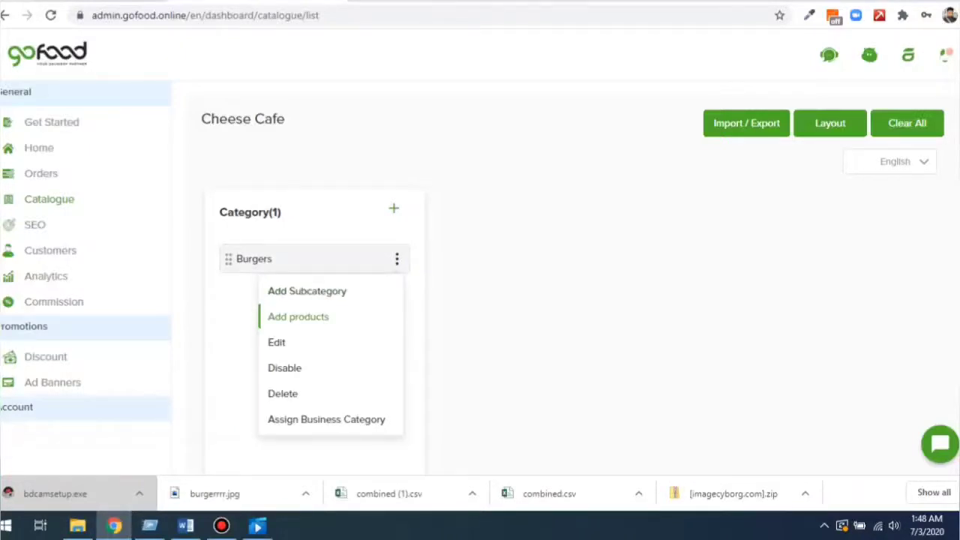
# Start a 'Chicken Burger' product in Burgers, marked NON VEG and priced 10.
pyautogui.click(298, 317)
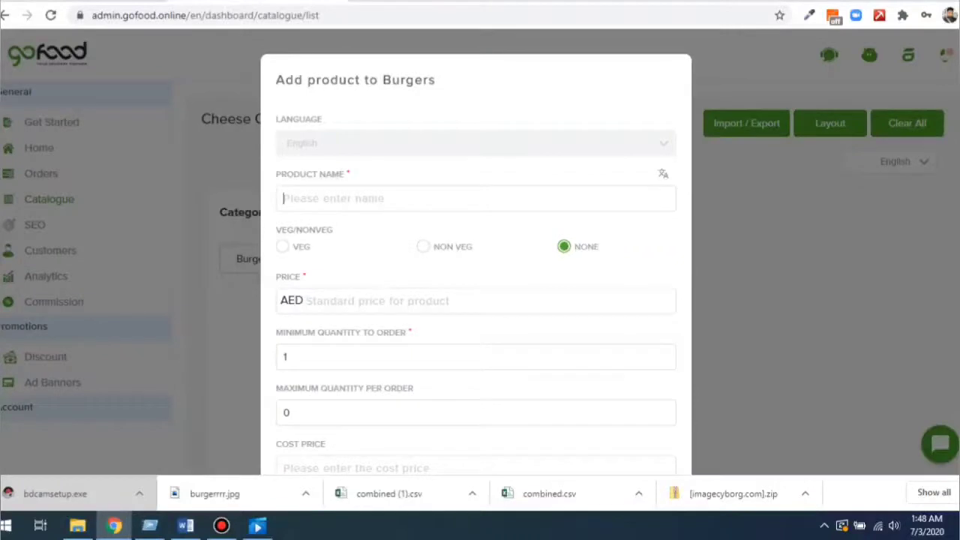
pyautogui.write('Chiuc')
pyautogui.press('BackSpace')
pyautogui.press('BackSpace')
pyautogui.write('cken pi')
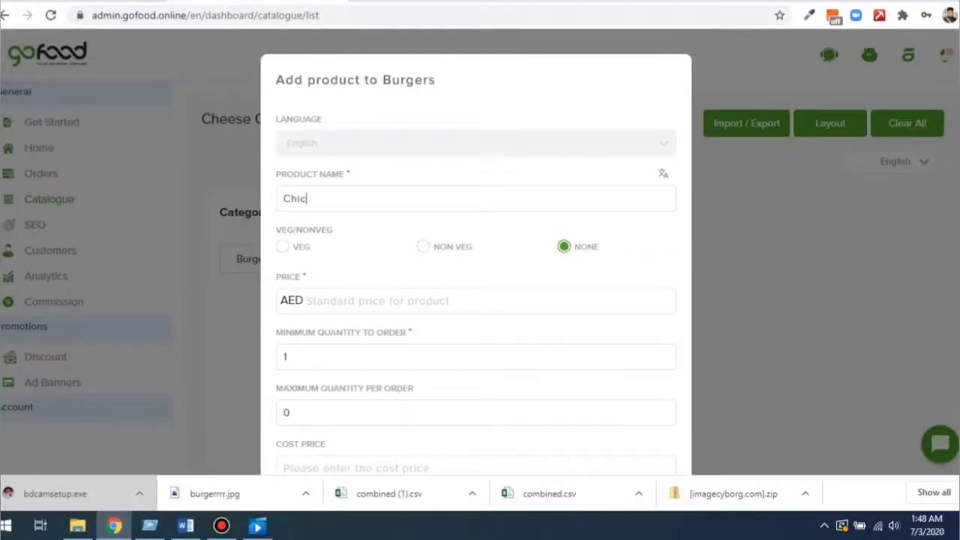
pyautogui.press('BackSpace')
pyautogui.press('BackSpace')
pyautogui.write('Burger')
pyautogui.click(424, 247)
pyautogui.click(450, 300)
pyautogui.write('10')
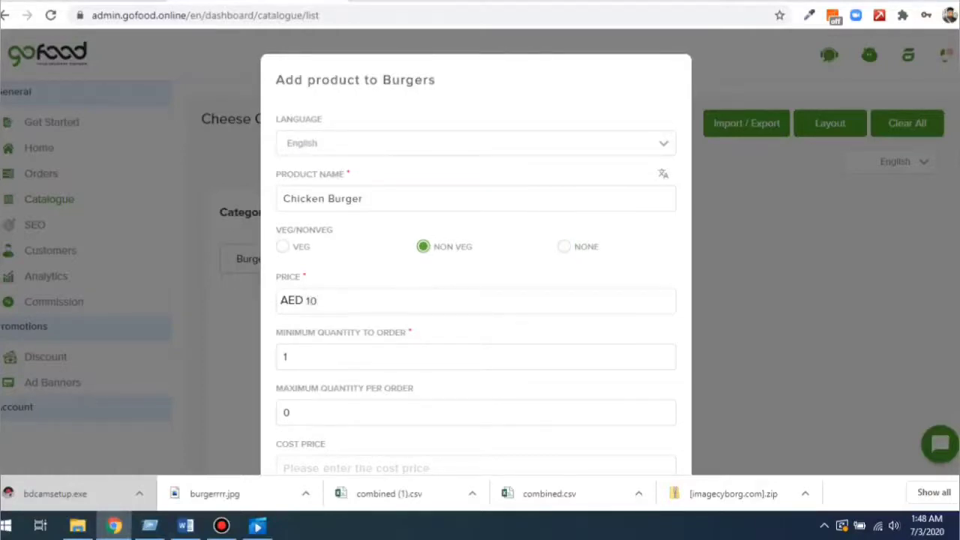
# Attach the burger photo from Downloads as the product image and save the Chicken Burger.
pyautogui.scroll(-1, 475, 300)
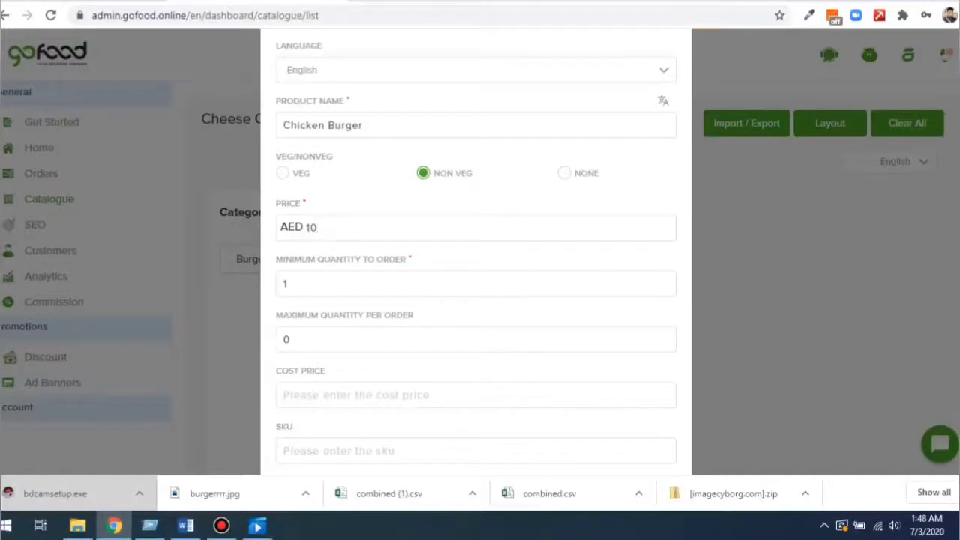
pyautogui.scroll(-1, 476, 300)
pyautogui.scroll(-5, 476, 300)
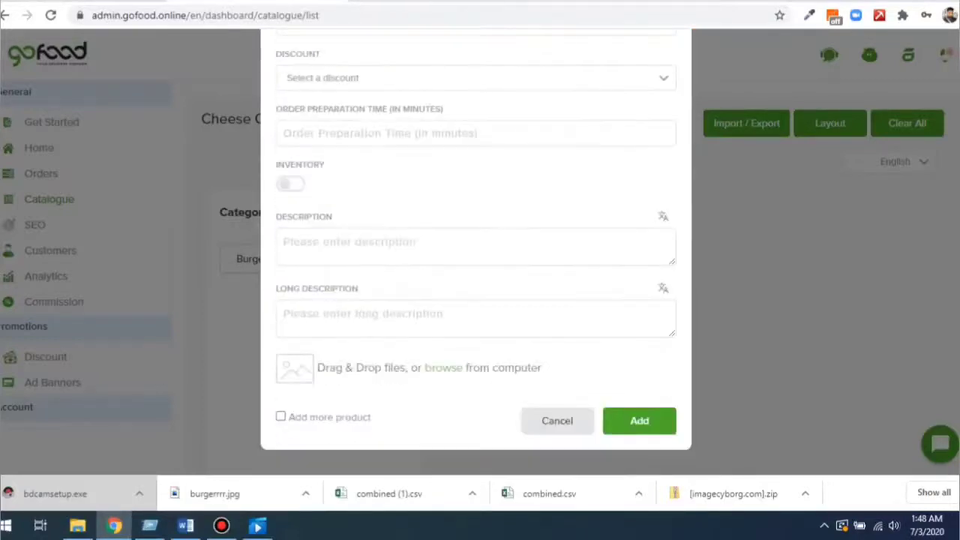
pyautogui.click(350, 242)
pyautogui.click(363, 314)
pyautogui.click(443, 367)
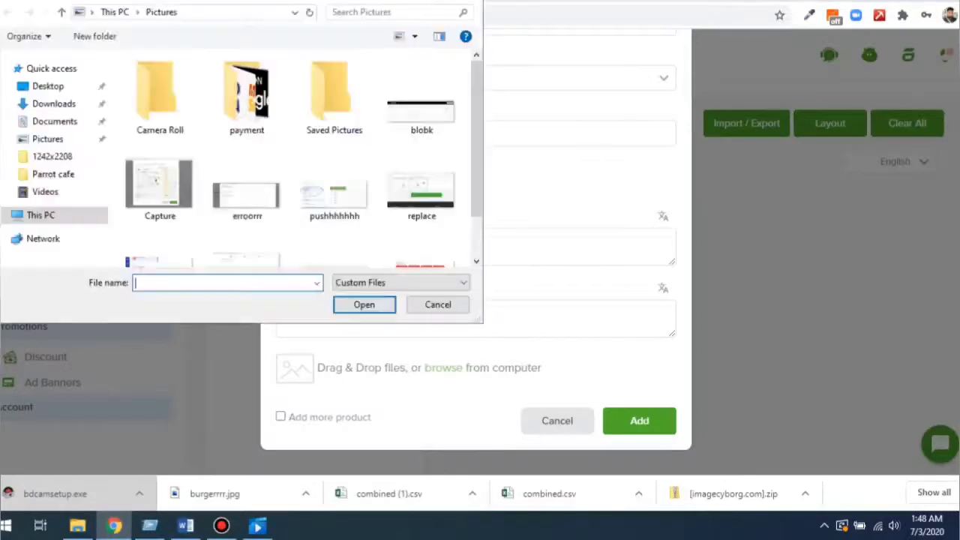
pyautogui.click(54, 104)
pyautogui.doubleClick(156, 100)
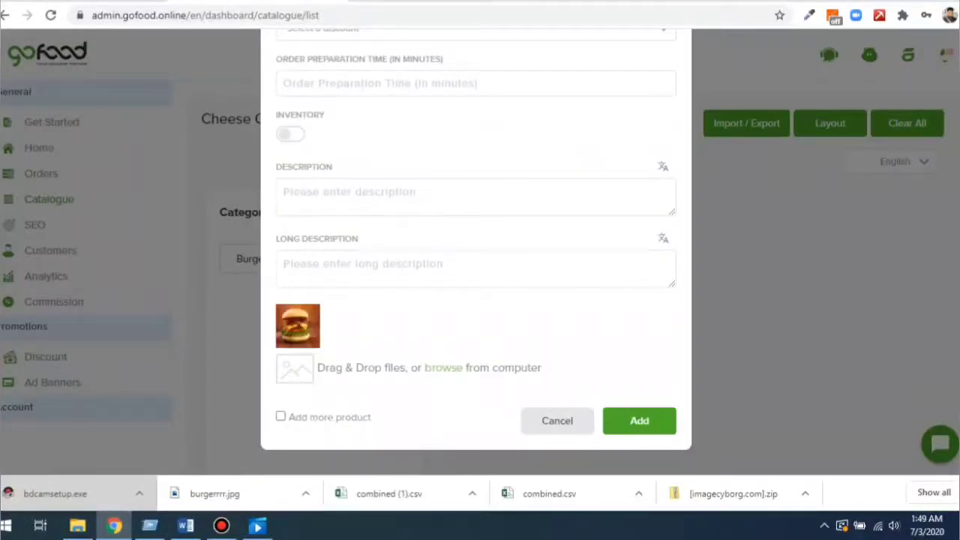
pyautogui.click(639, 421)
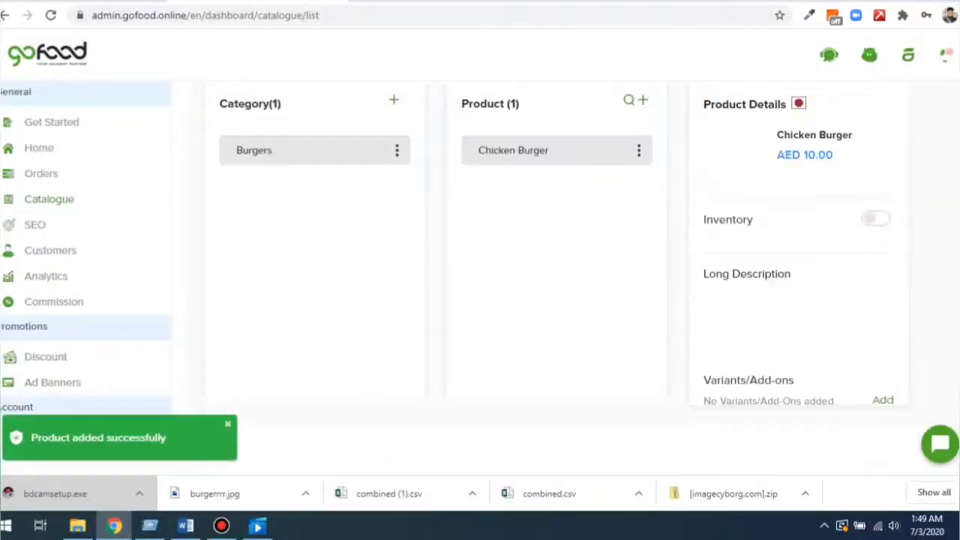
# Reload the storefront to confirm Chicken Burger at AED10.00 under Burgers, then return to admin.
pyautogui.moveTo(777, 135); pyautogui.dragTo(853, 136)
pyautogui.scroll(2, 853, 136)
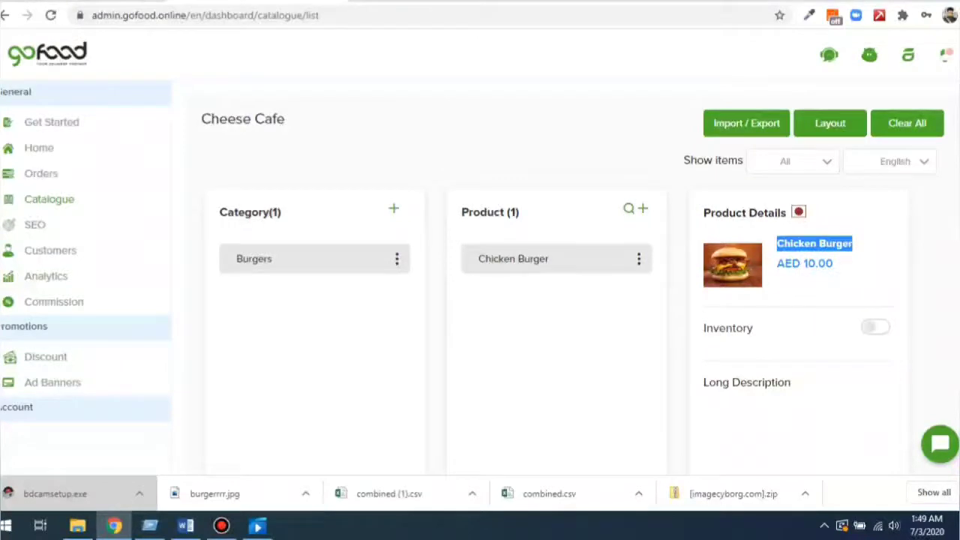
pyautogui.hotkey('ctrl', 'Tab')
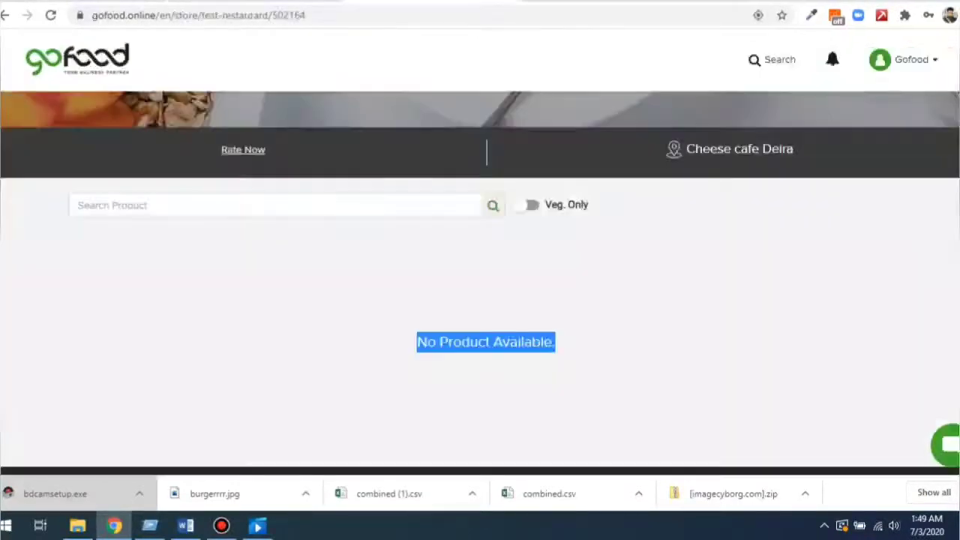
pyautogui.press('F5')
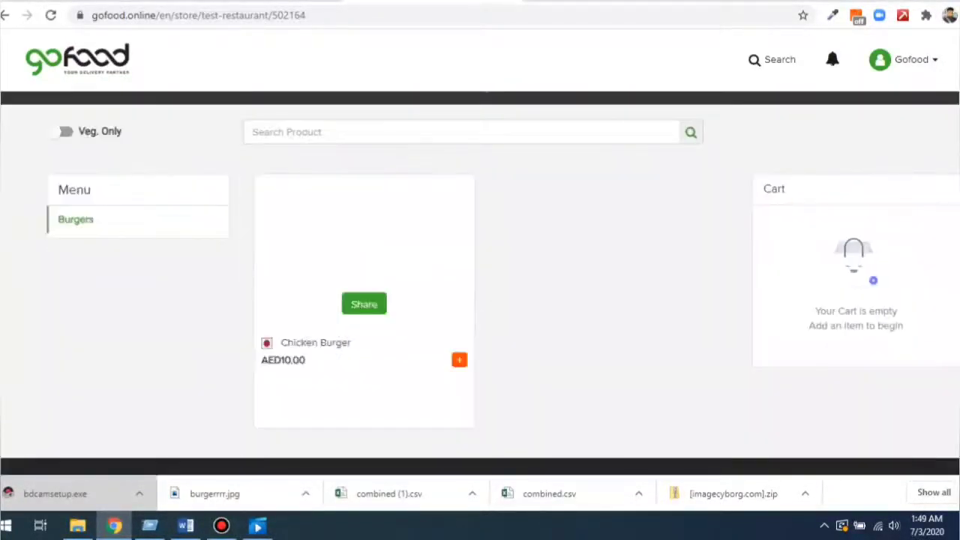
pyautogui.hotkey('ctrl', 'shift', 'Tab')
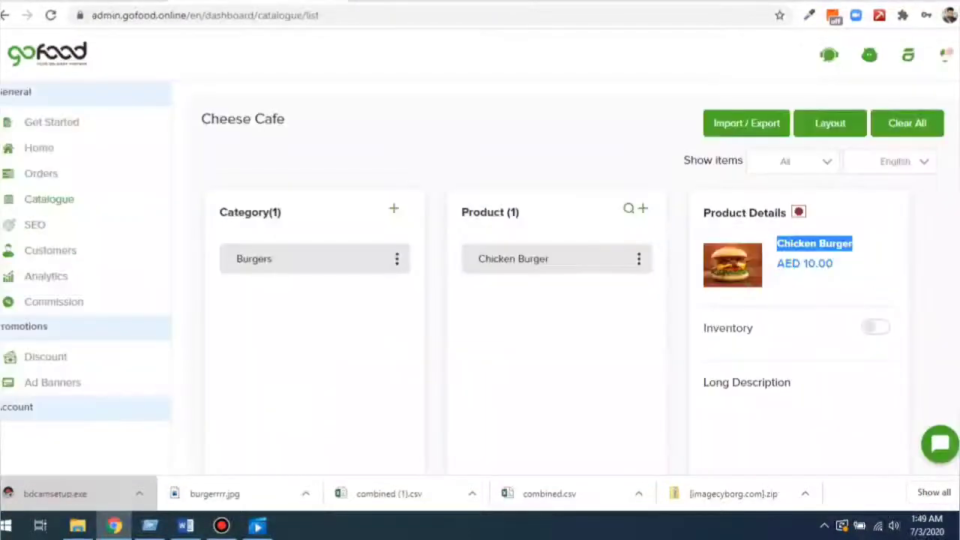
# Look over the Import / Export page and the SEO title, keywords and description fields, then open Customers.
pyautogui.click(746, 123)
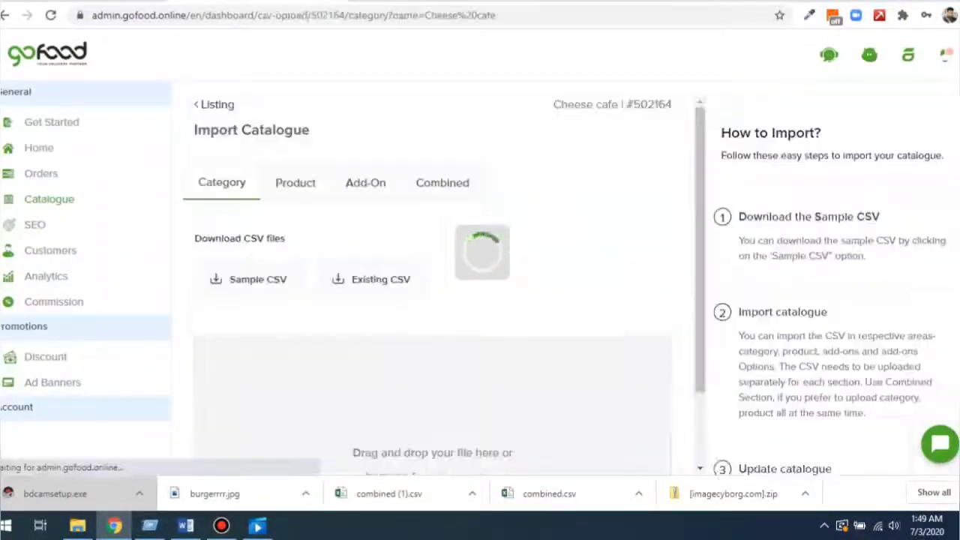
pyautogui.scroll(-1, 443, 285)
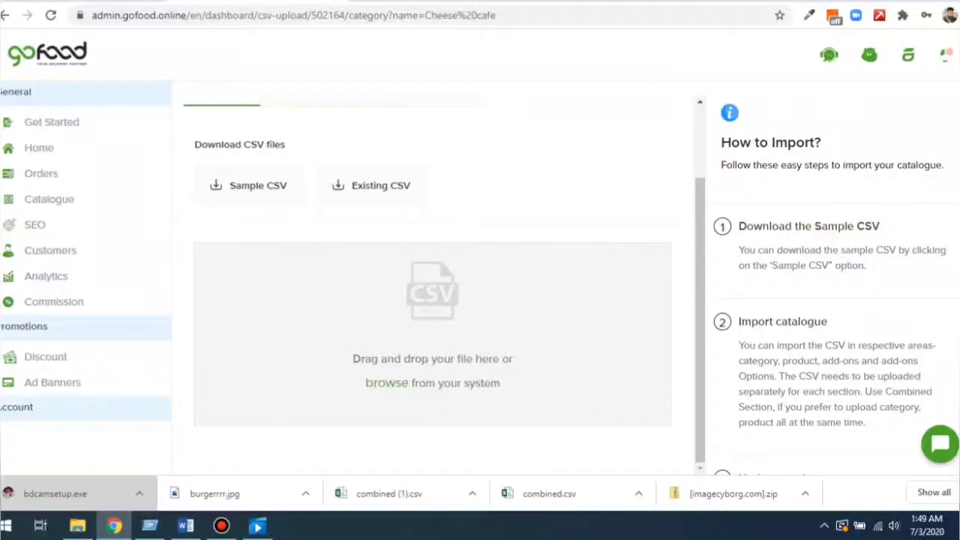
pyautogui.scroll(1, 442, 285)
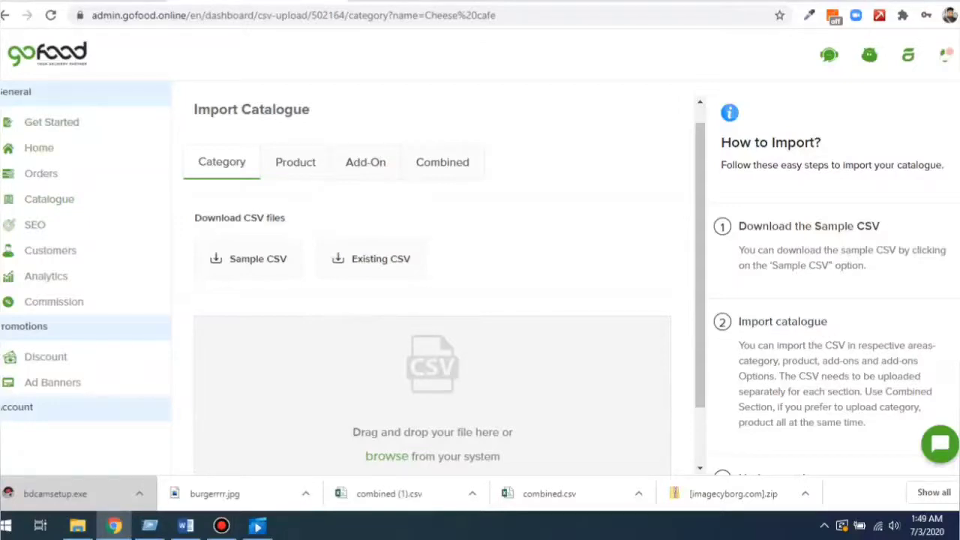
pyautogui.click(35, 225)
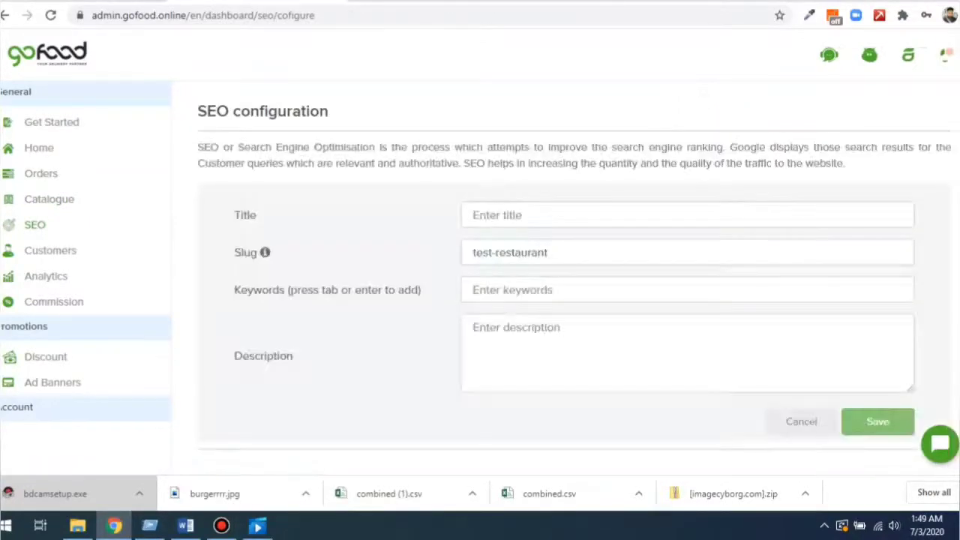
pyautogui.click(497, 216)
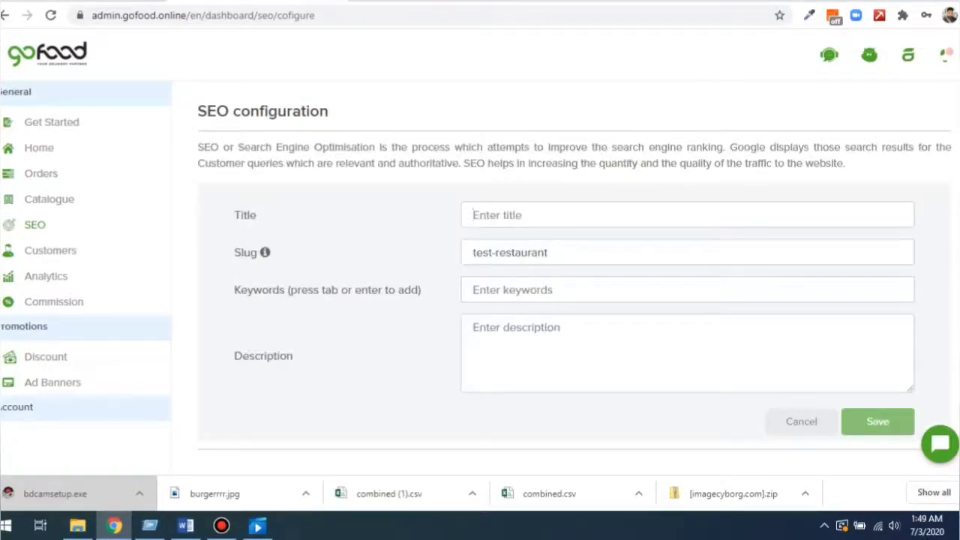
pyautogui.click(512, 290)
pyautogui.click(473, 327)
pyautogui.click(50, 251)
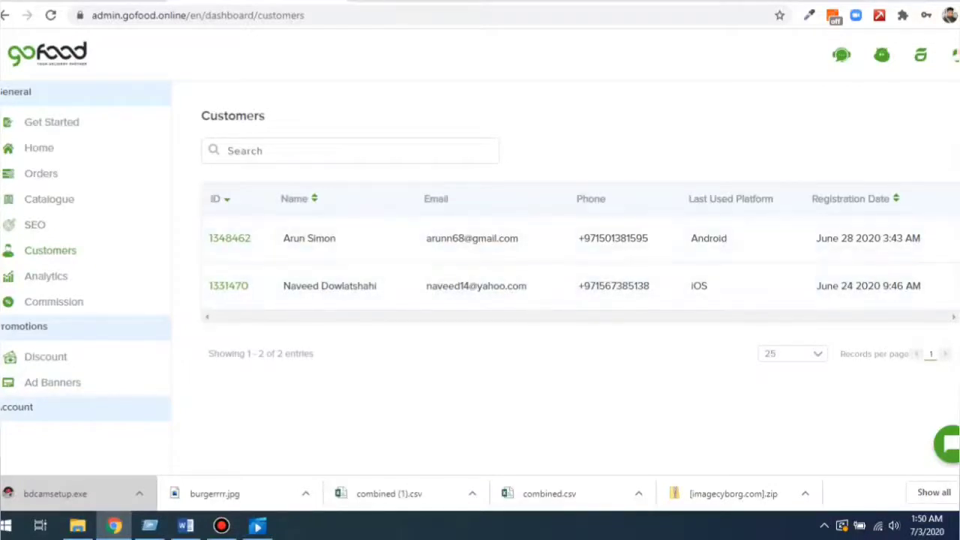
# Review the store analytics on the Engagement and Real time tabs.
pyautogui.click(45, 276)
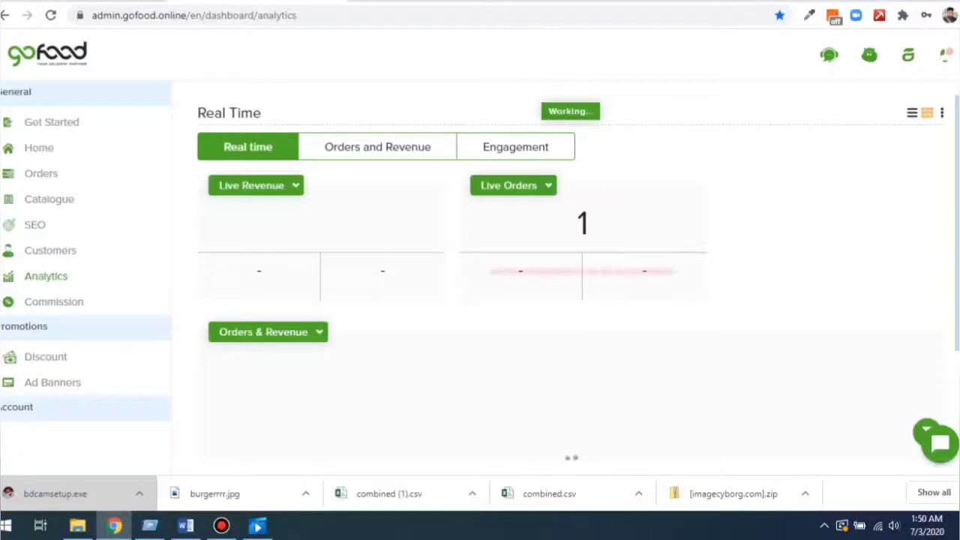
pyautogui.click(515, 147)
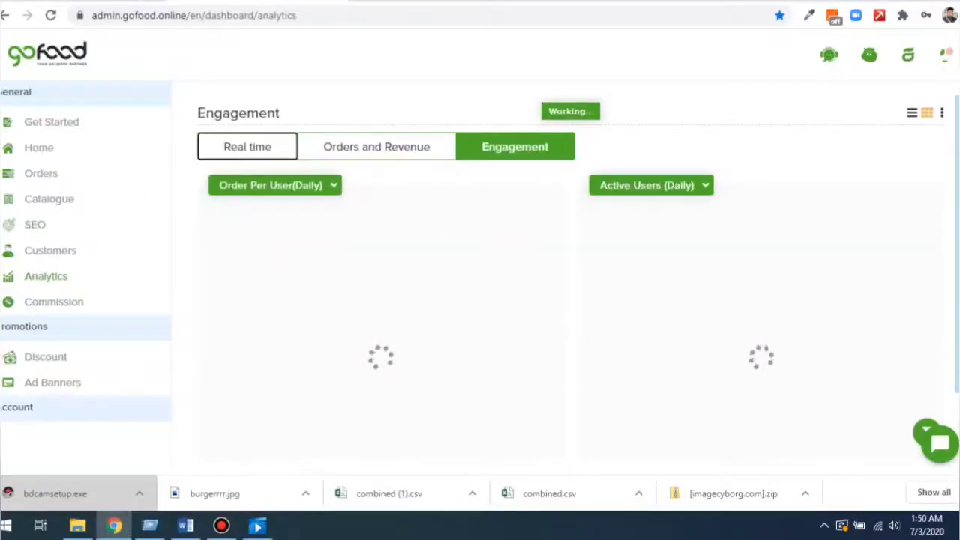
pyautogui.click(247, 147)
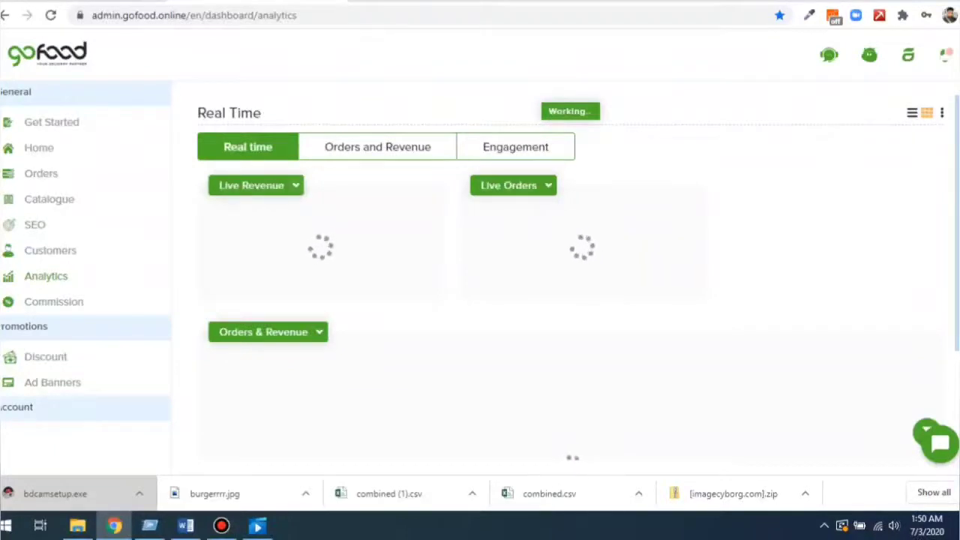
pyautogui.scroll(-2, 563, 285)
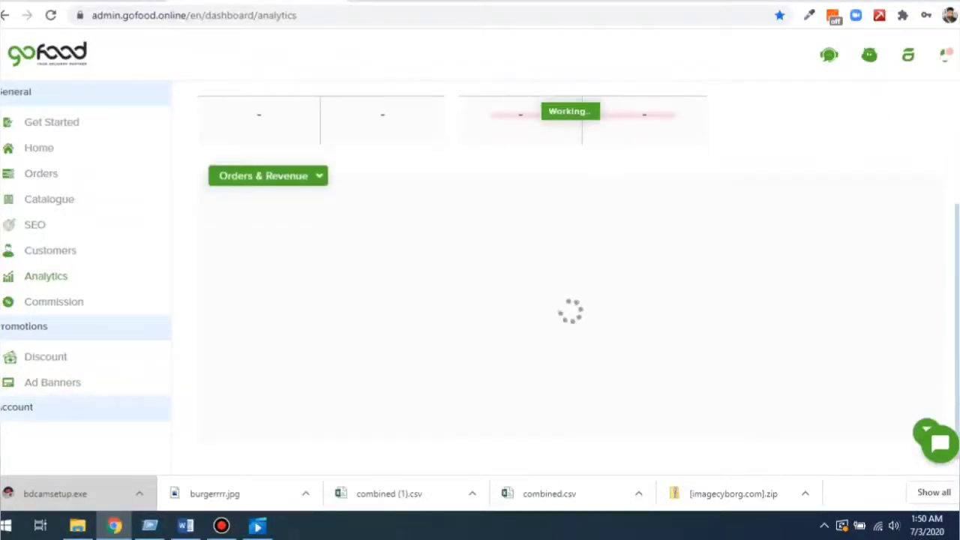
# Apply the date filter to the orders-and-revenue chart, then go to Commission.
pyautogui.click(927, 391)
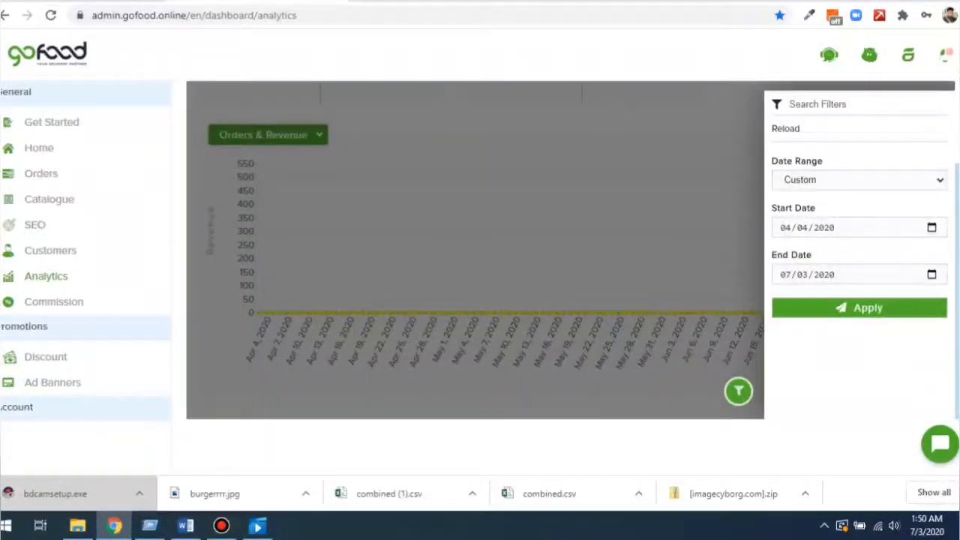
pyautogui.click(859, 308)
pyautogui.scroll(2, 360, 300)
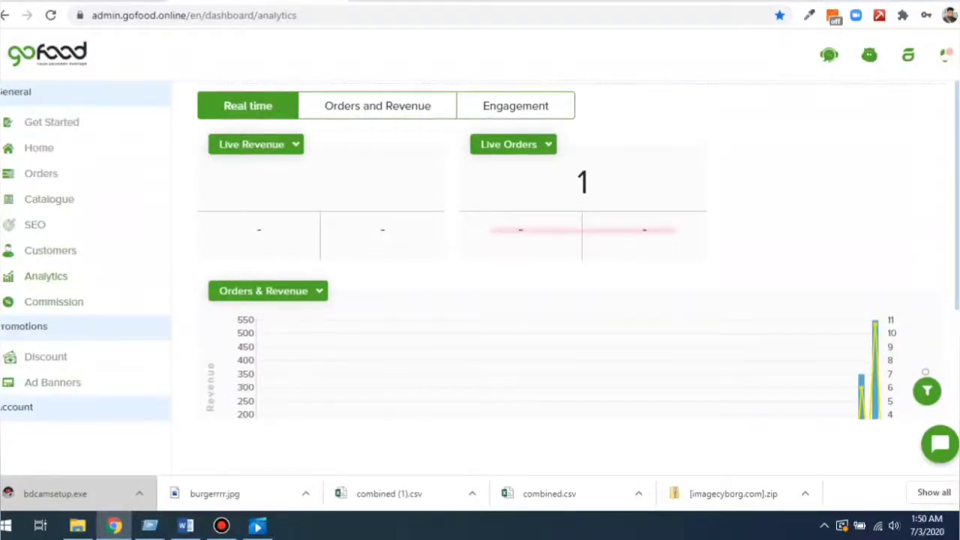
pyautogui.click(53, 302)
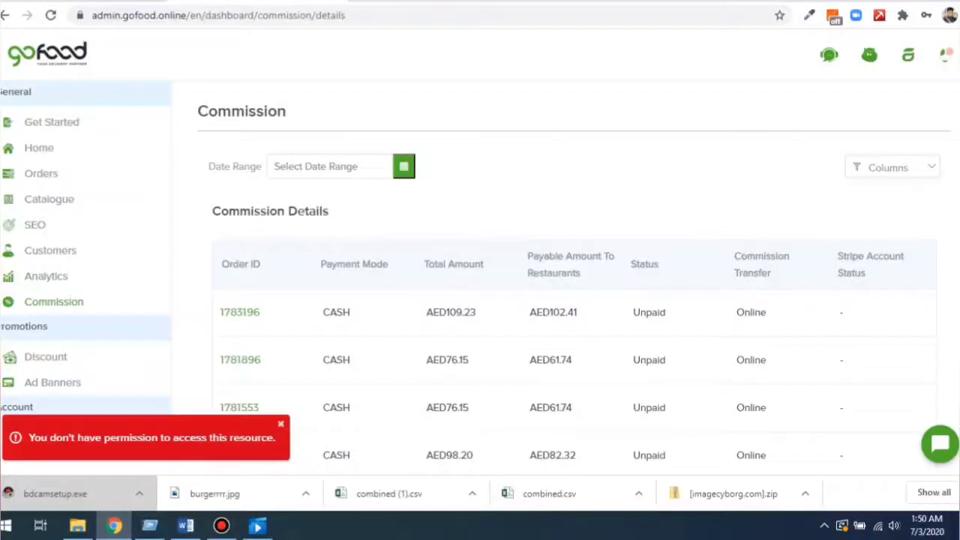
# Highlight the first order's Unpaid status in the commission table, then go to Discount.
pyautogui.scroll(-1, 570, 315)
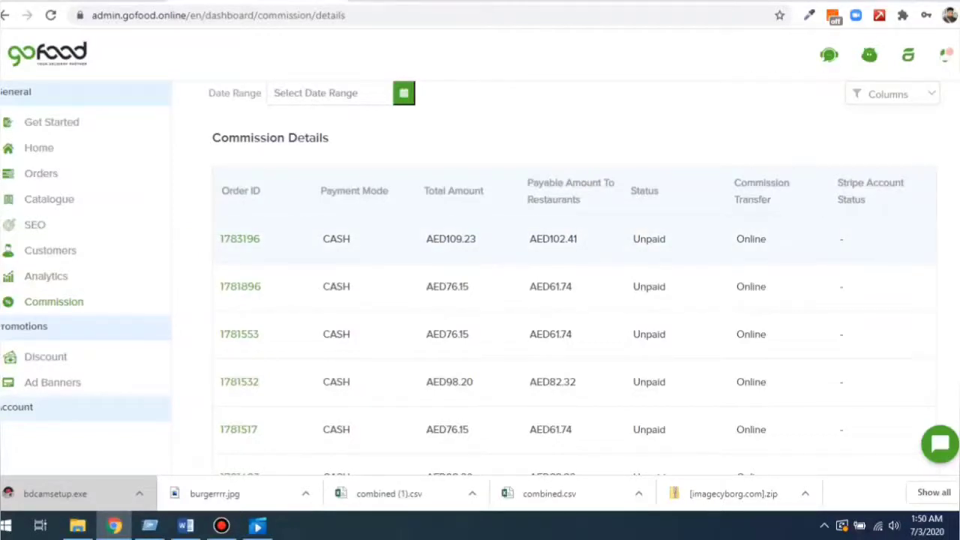
pyautogui.doubleClick(649, 239)
pyautogui.click(652, 241)
pyautogui.moveTo(666, 238); pyautogui.dragTo(633, 238)
pyautogui.scroll(-5, 574, 285)
pyautogui.scroll(4, 573, 285)
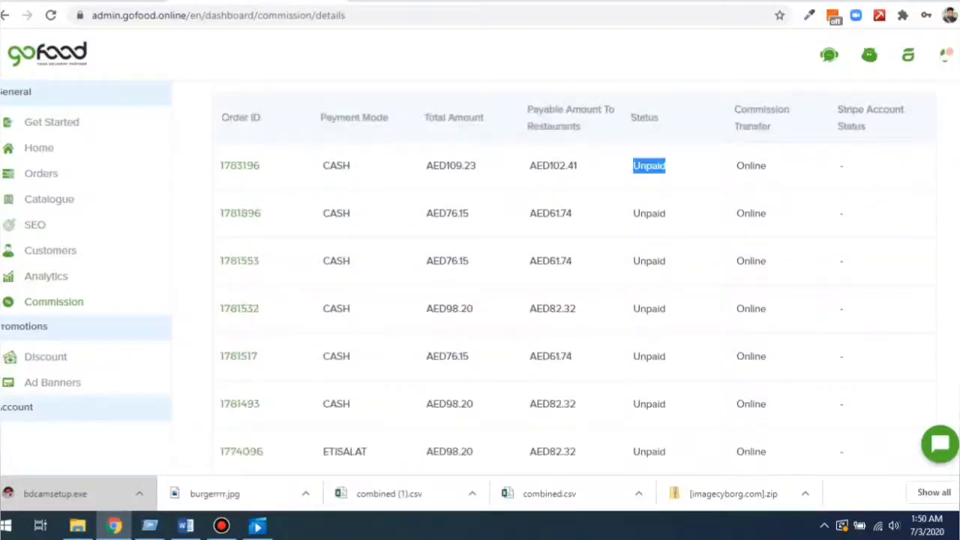
pyautogui.click(45, 356)
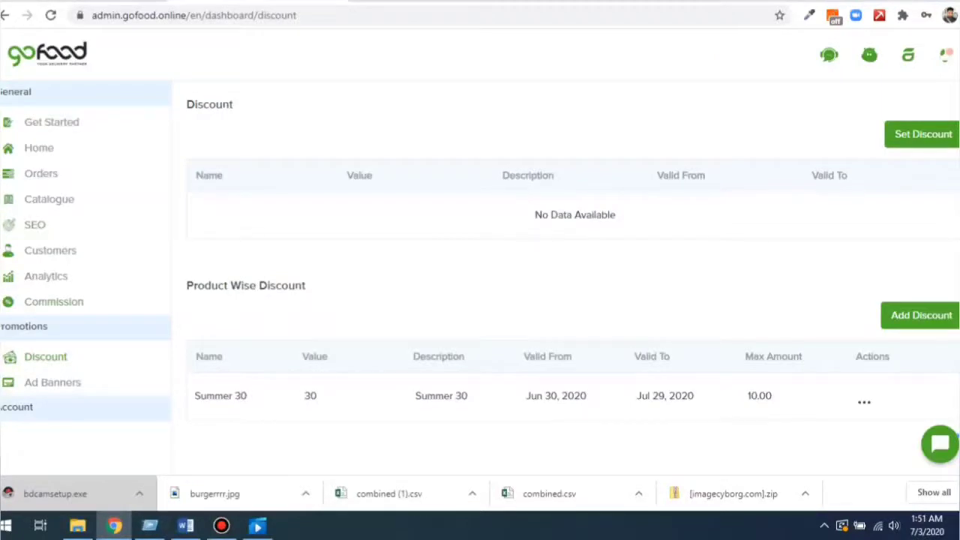
pyautogui.doubleClick(209, 105)
pyautogui.click(922, 134)
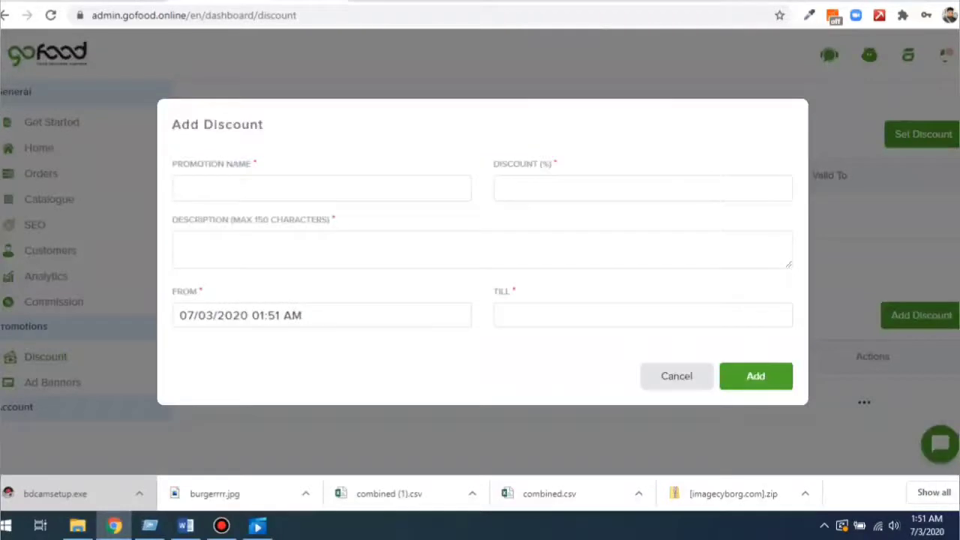
pyautogui.click(321, 189)
pyautogui.write('Summer')
pyautogui.press('BackSpace')
pyautogui.press('BackSpace')
pyautogui.write('er')
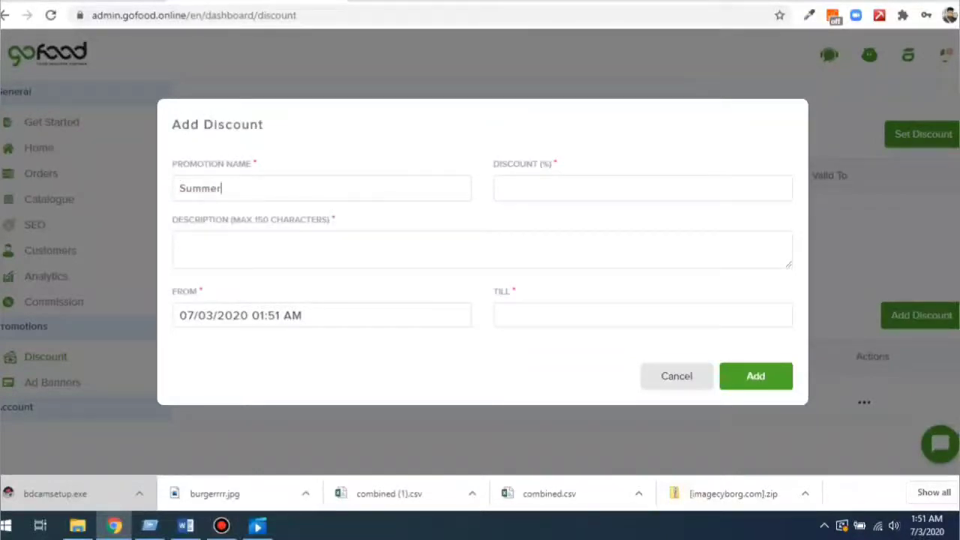
pyautogui.write('50')
pyautogui.click(643, 188)
pyautogui.write('50')
pyautogui.press('Tab')
pyautogui.hotkey('shift', 'Tab')
pyautogui.hotkey('shift', 'Tab')
pyautogui.hotkey('ctrl', 'c')
pyautogui.press('Tab')
pyautogui.hotkey('ctrl', 'v')
pyautogui.press('Tab')
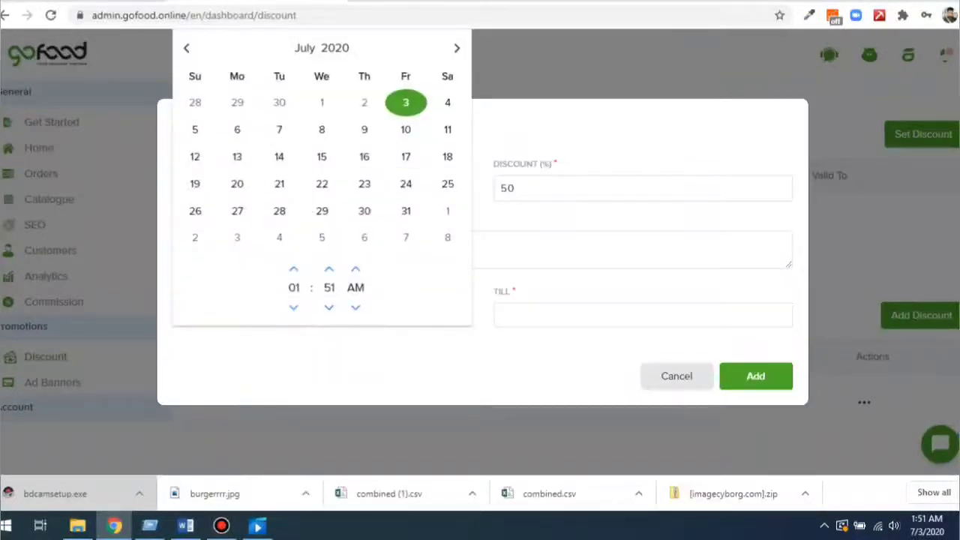
pyautogui.press('Return')
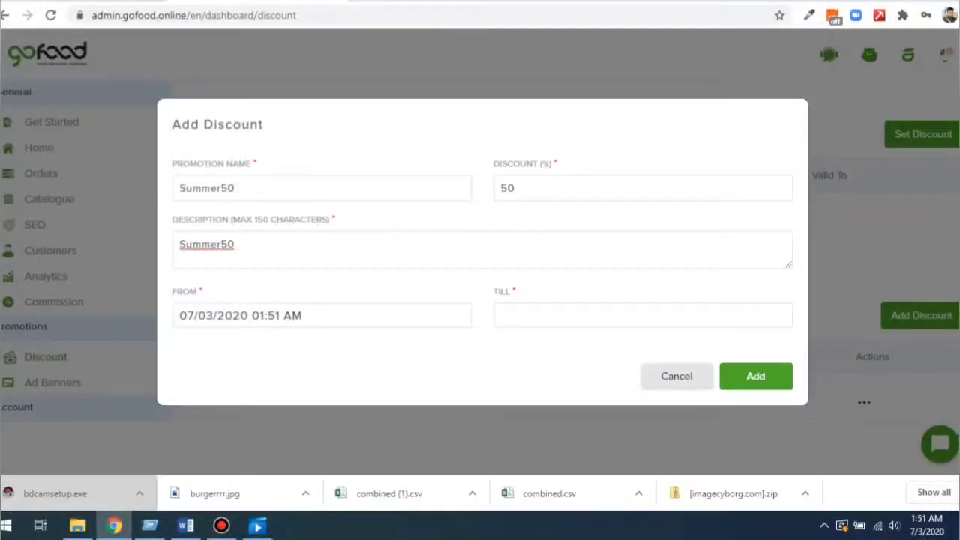
pyautogui.click(675, 315)
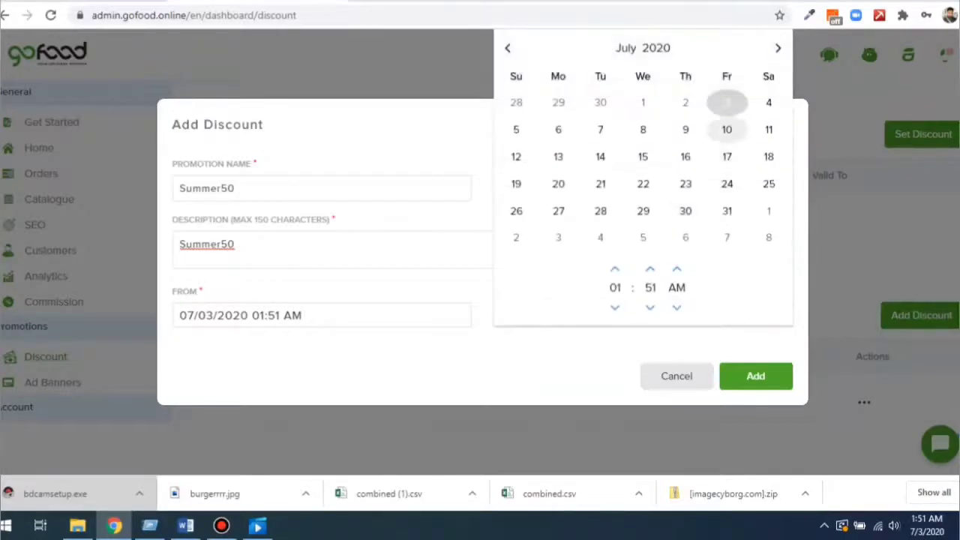
pyautogui.click(727, 211)
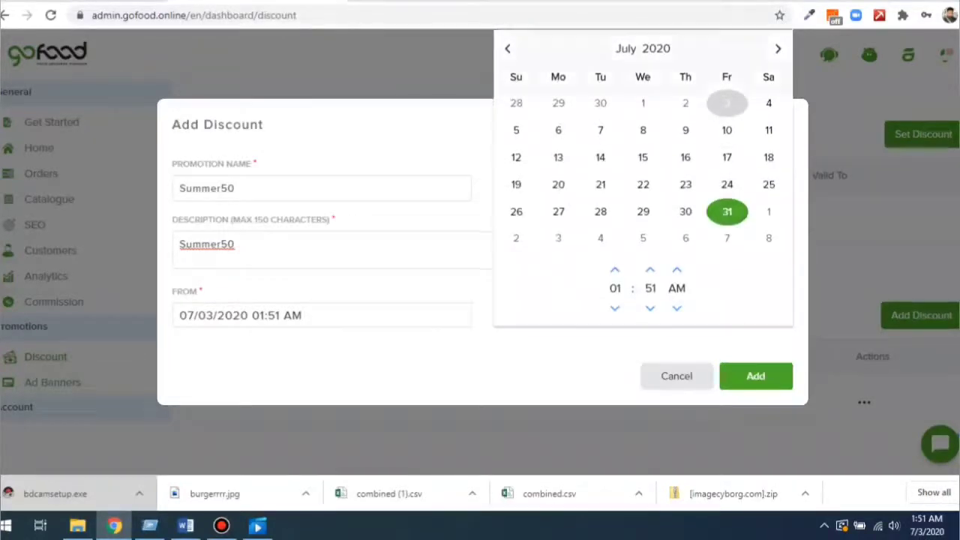
pyautogui.press('Return')
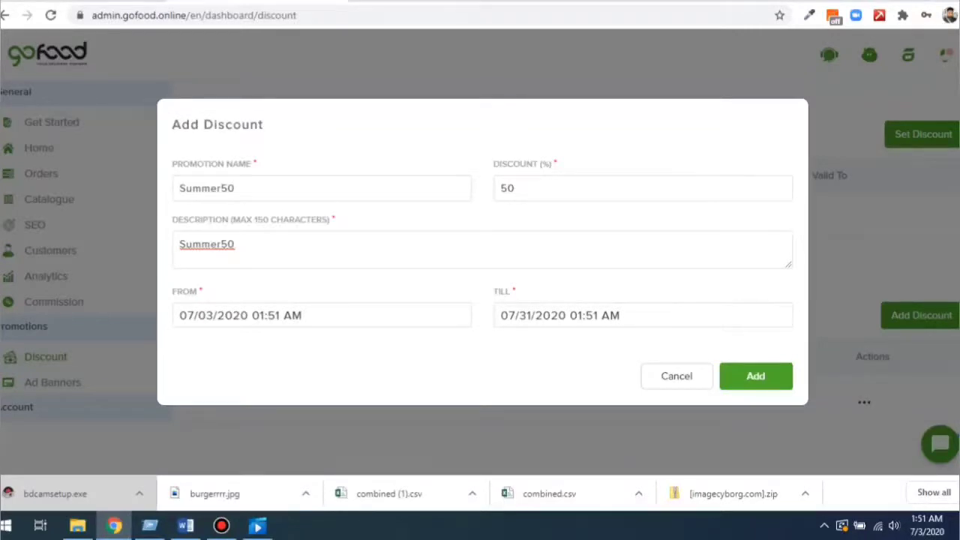
pyautogui.click(677, 376)
pyautogui.scroll(-1, 573, 243)
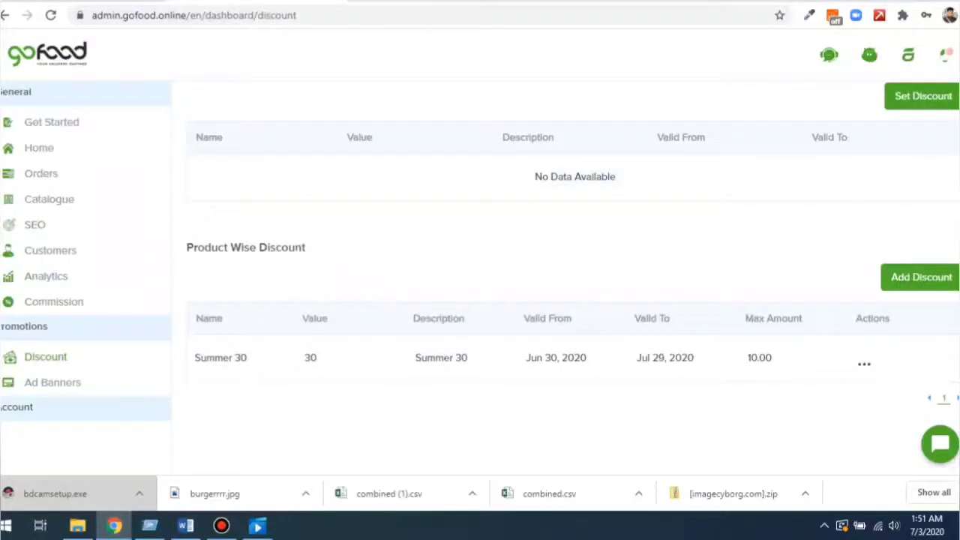
pyautogui.moveTo(186, 247); pyautogui.dragTo(306, 248)
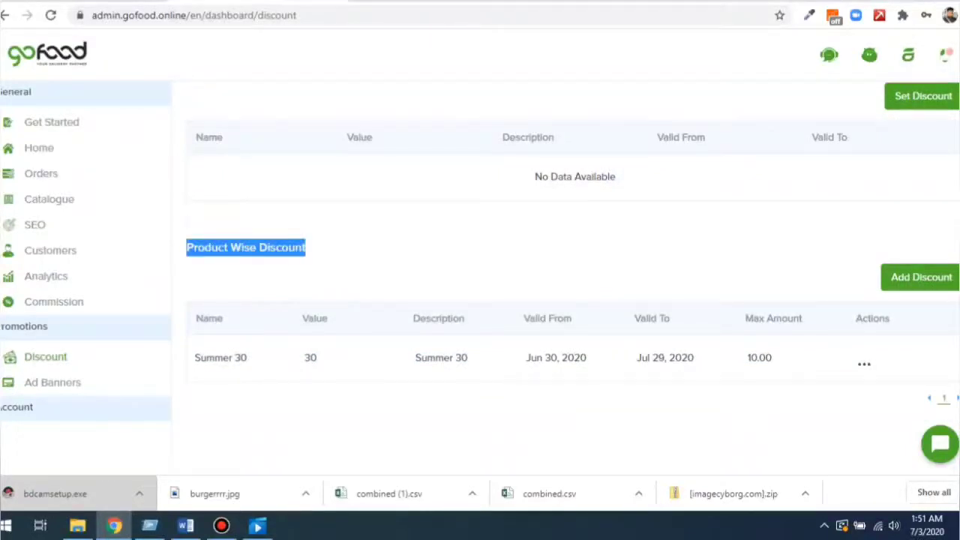
# Open a new product-wise discount form, discard it, review Summer 30, then go to Catalogue.
pyautogui.click(921, 276)
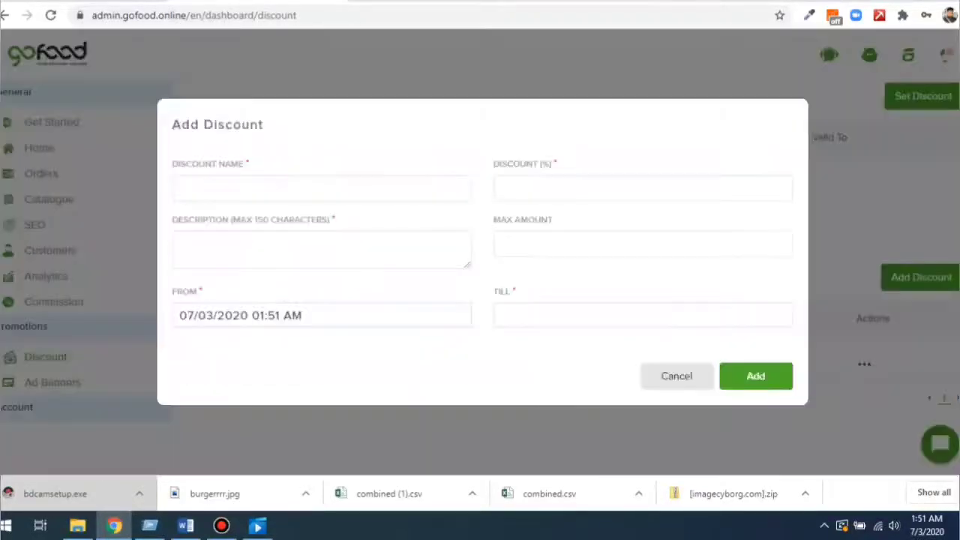
pyautogui.click(321, 188)
pyautogui.click(643, 188)
pyautogui.press('Tab')
pyautogui.press('Tab')
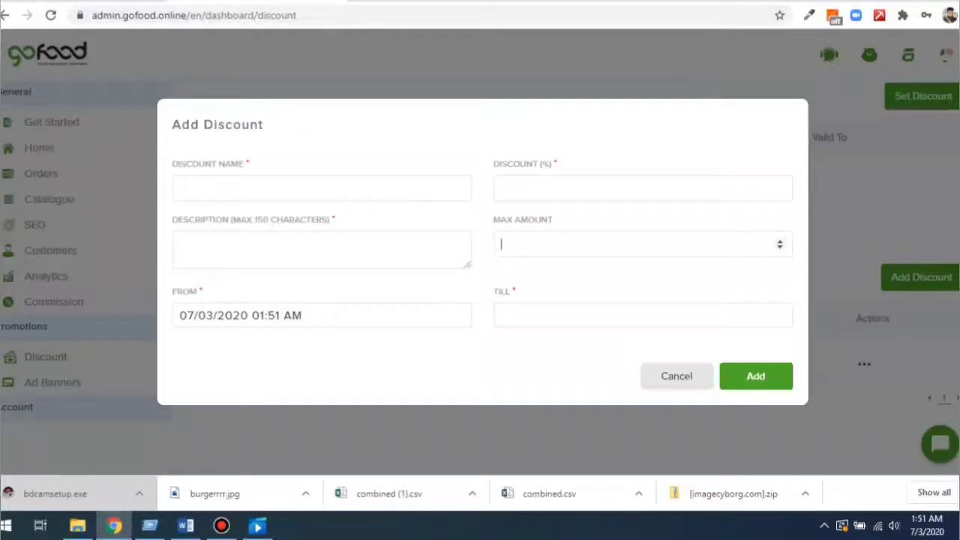
pyautogui.click(677, 376)
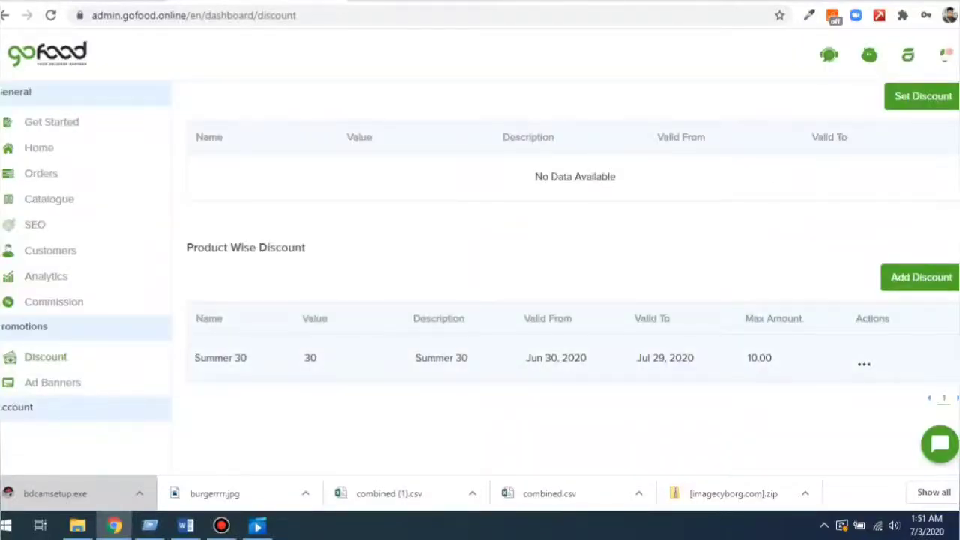
pyautogui.moveTo(195, 358); pyautogui.dragTo(469, 358)
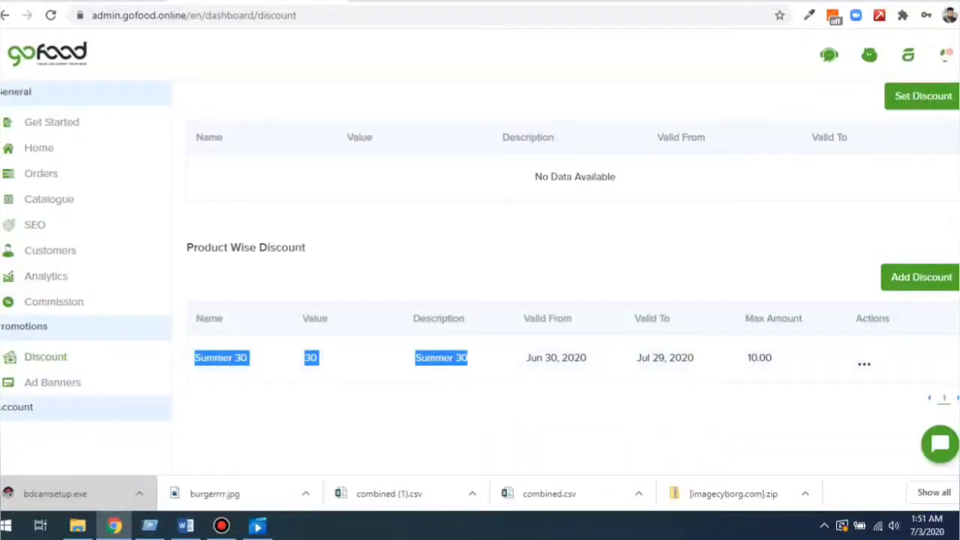
pyautogui.click(50, 199)
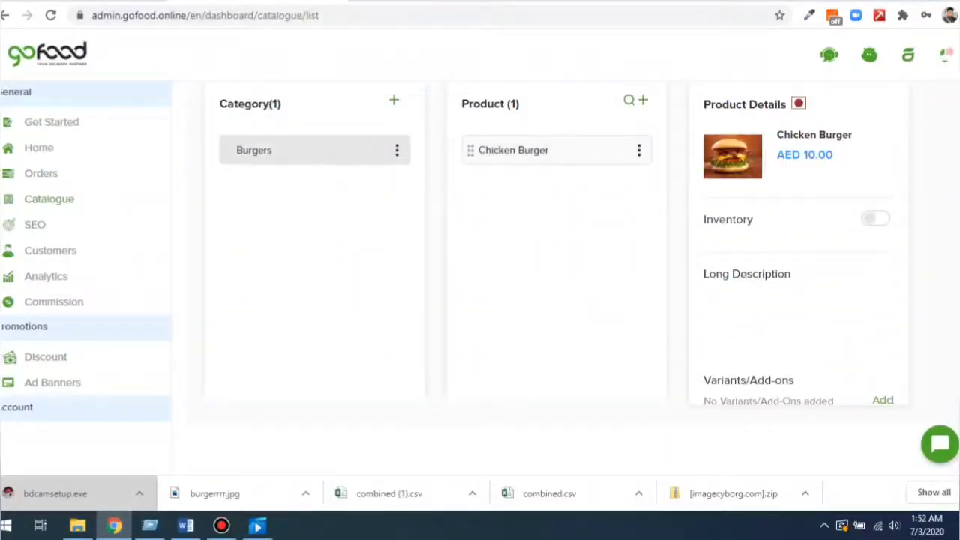
# Assign the Summer 30 discount to the Chicken Burger and save it.
pyautogui.click(639, 150)
pyautogui.click(483, 252)
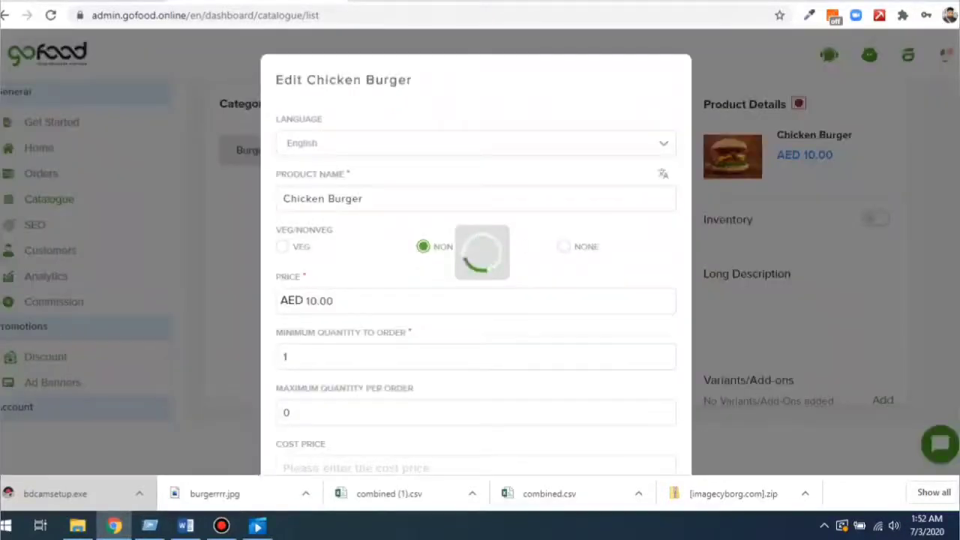
pyautogui.scroll(-4, 483, 252)
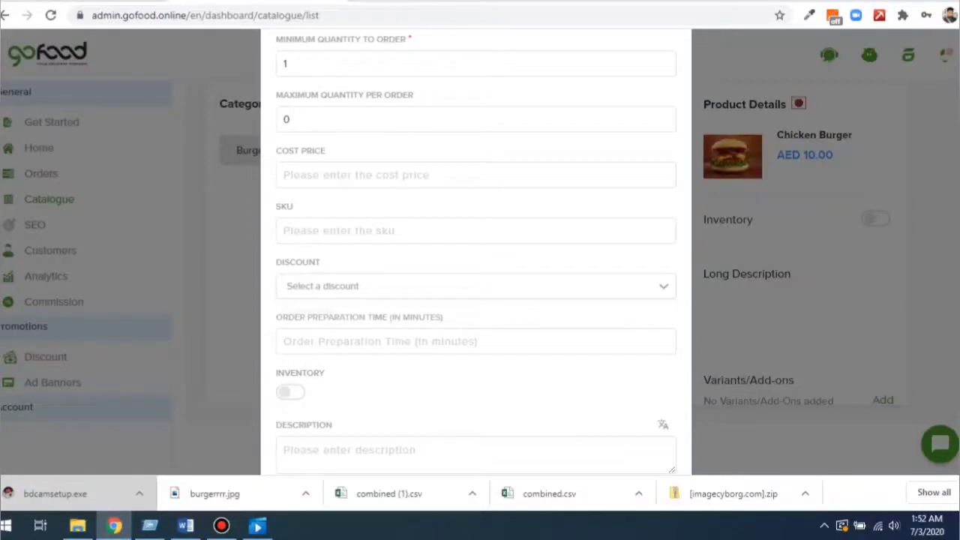
pyautogui.click(480, 286)
pyautogui.click(475, 311)
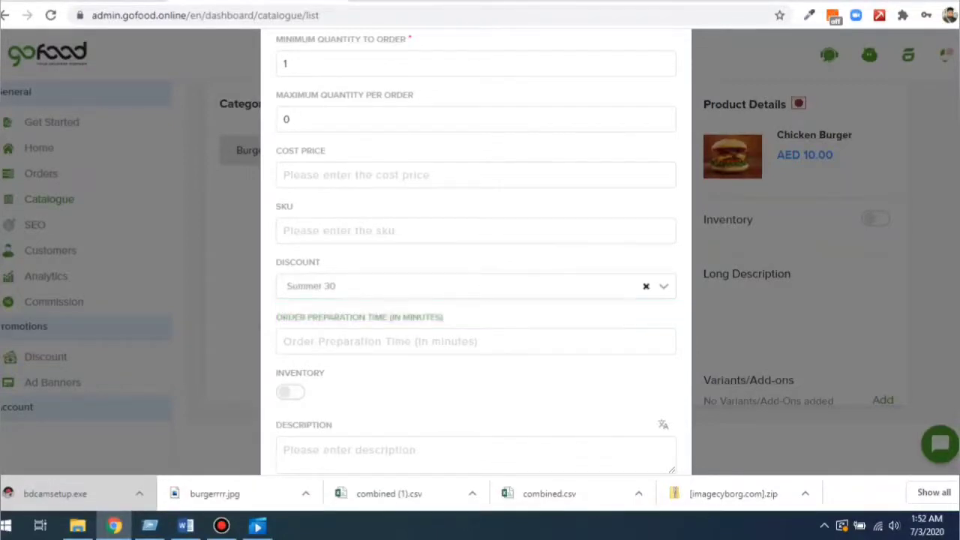
pyautogui.click(480, 286)
pyautogui.click(555, 311)
pyautogui.scroll(-3, 555, 337)
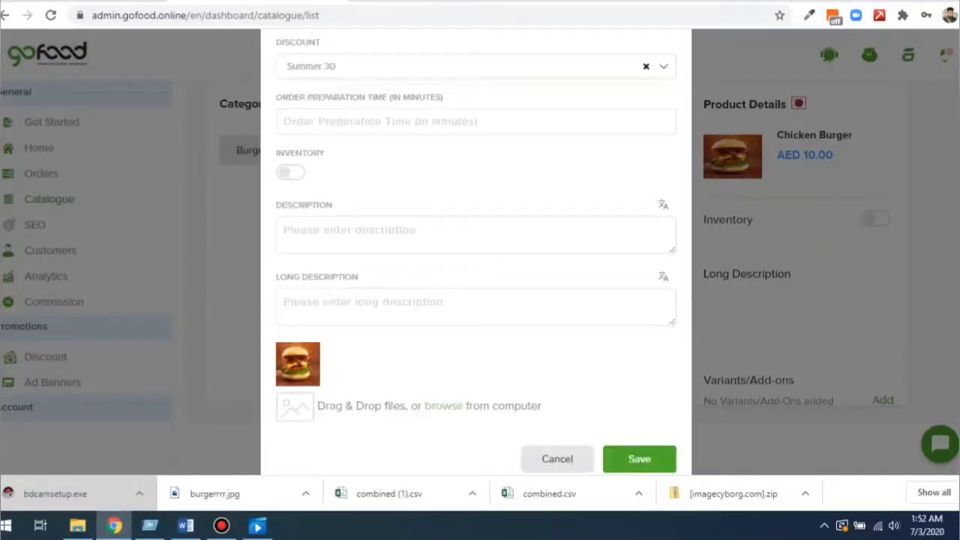
pyautogui.click(557, 458)
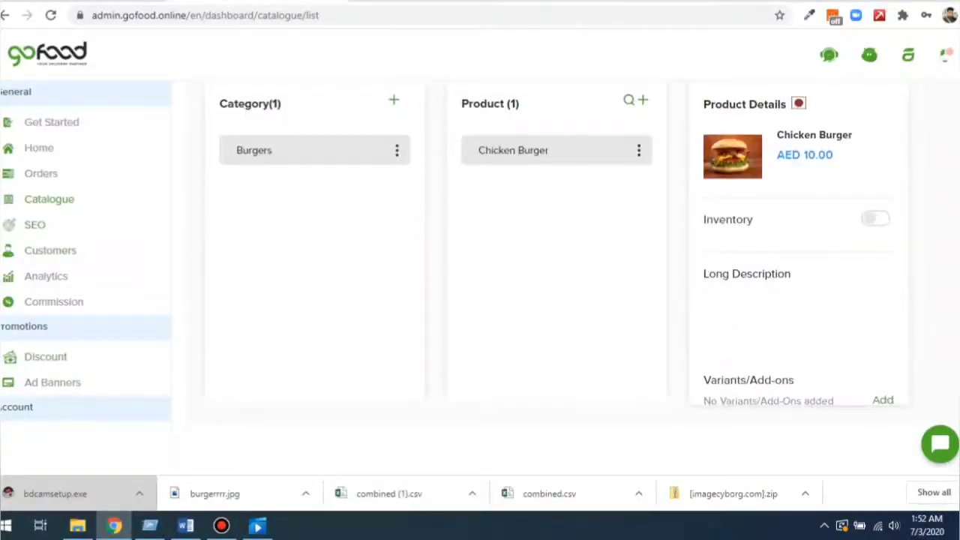
# Visit Ad Banners, check the Chicken Burger on the storefront, and return to the admin.
pyautogui.click(52, 382)
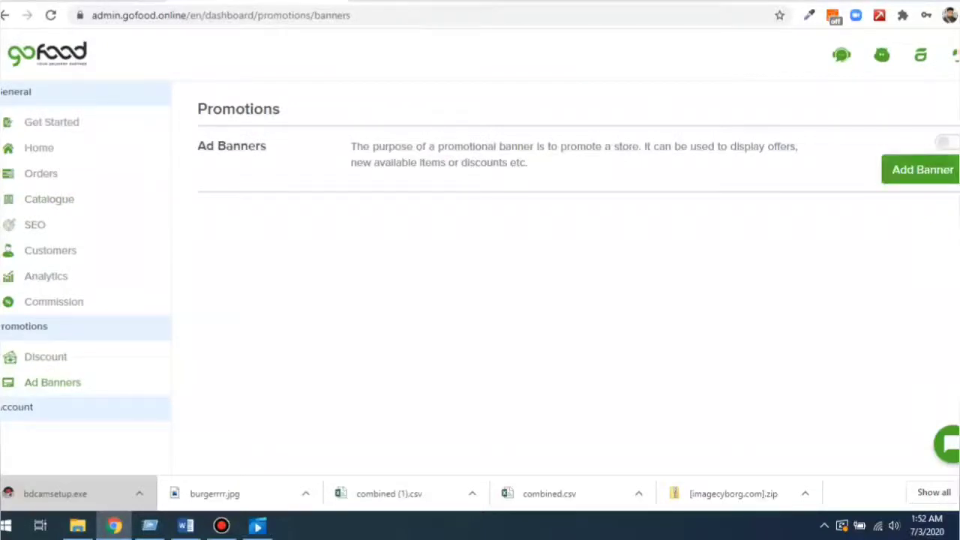
pyautogui.hotkey('ctrl', 'Tab')
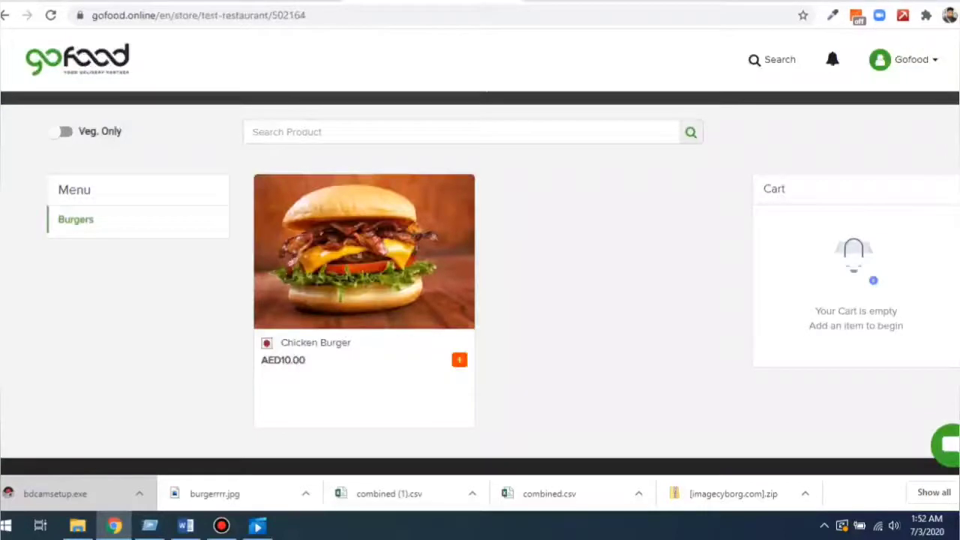
pyautogui.scroll(4, 480, 285)
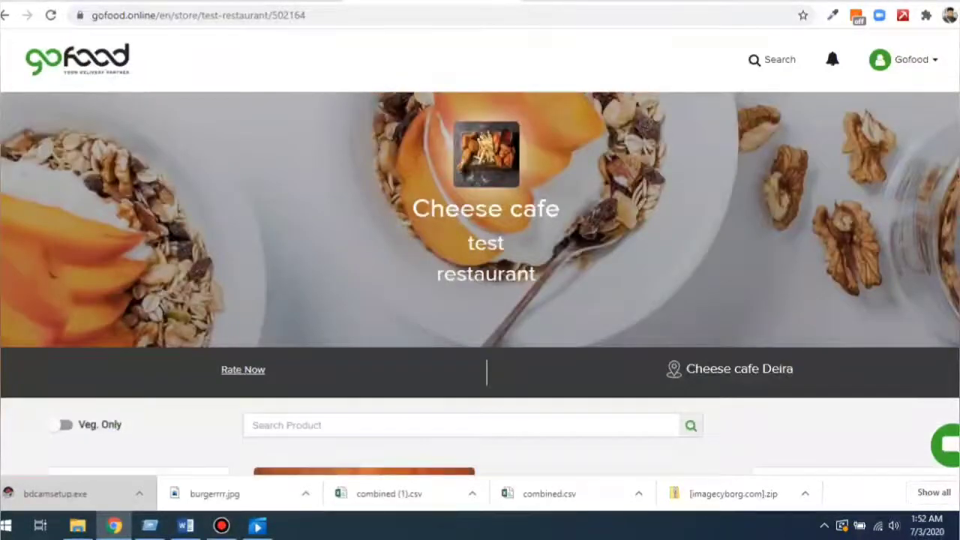
pyautogui.hotkey('ctrl', 'shift', 'Tab')
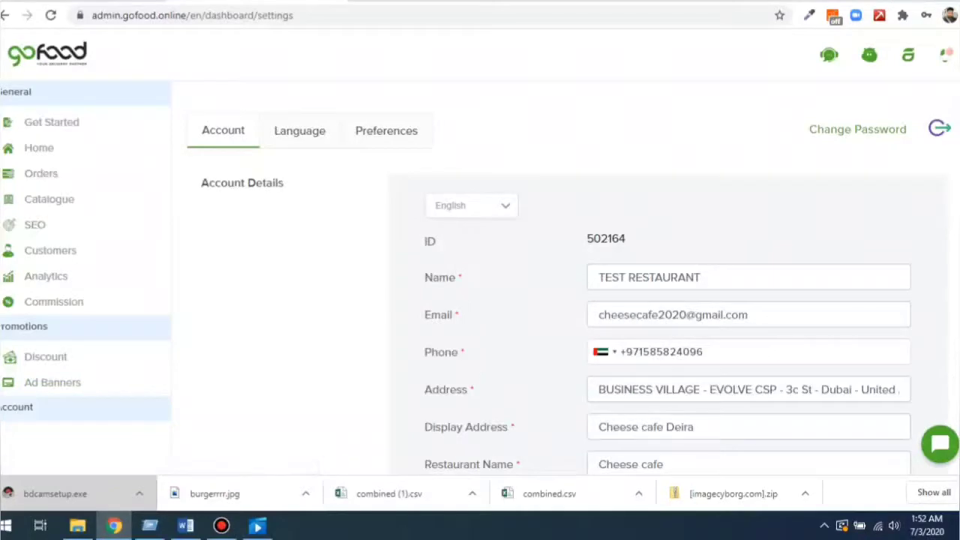
# Scroll through the Account details, then move through the Language and Preferences settings.
pyautogui.scroll(-1, 562, 300)
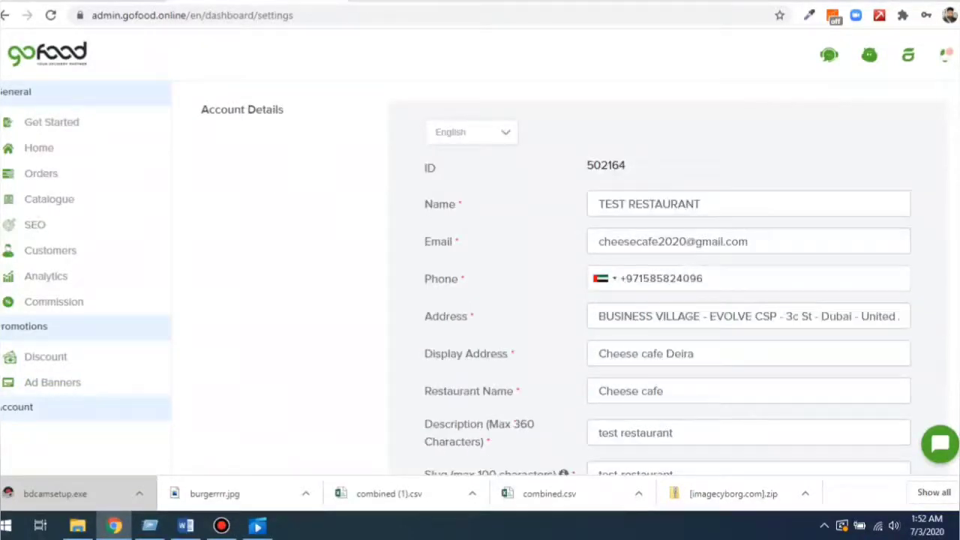
pyautogui.press('Tab')
pyautogui.press('Tab')
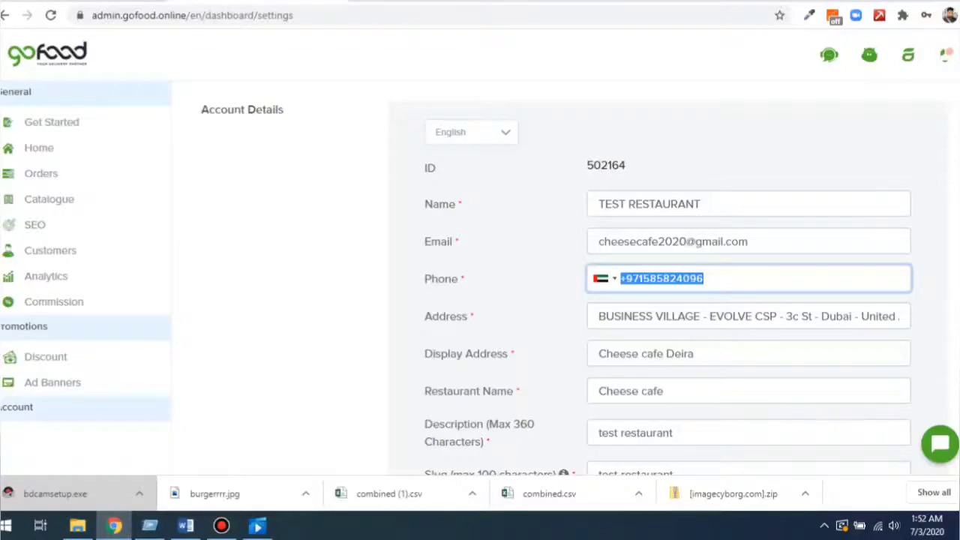
pyautogui.scroll(-9, 562, 277)
pyautogui.scroll(-6, 563, 277)
pyautogui.scroll(7, 563, 277)
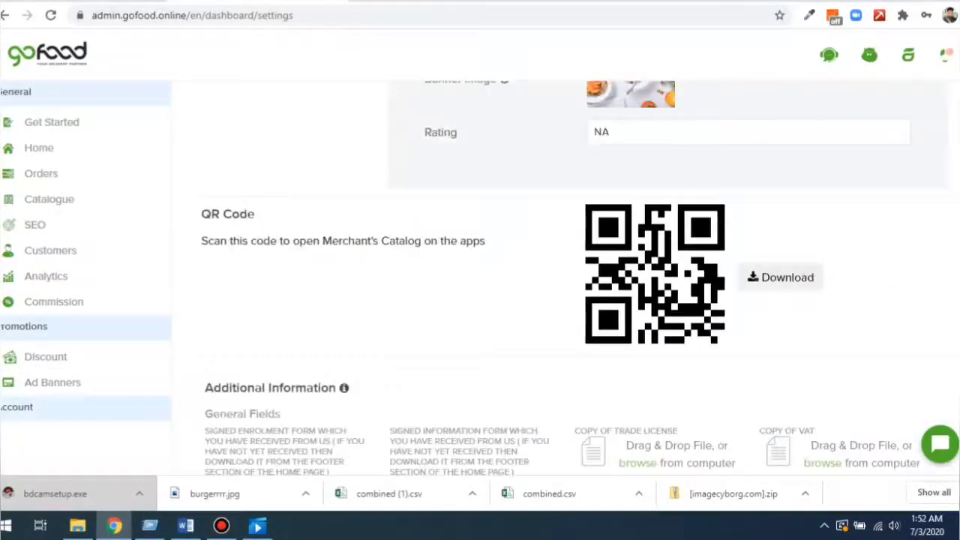
pyautogui.scroll(8, 562, 277)
pyautogui.click(299, 130)
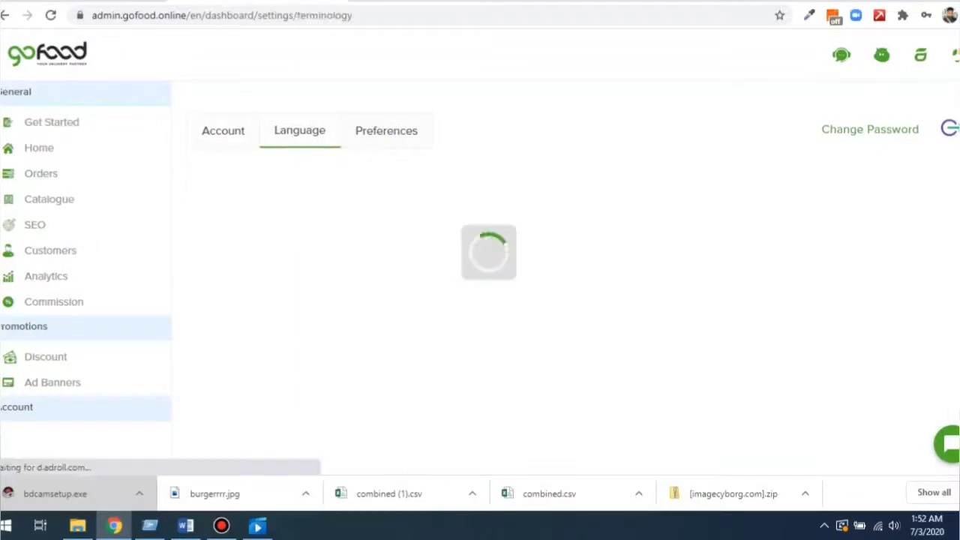
pyautogui.click(386, 130)
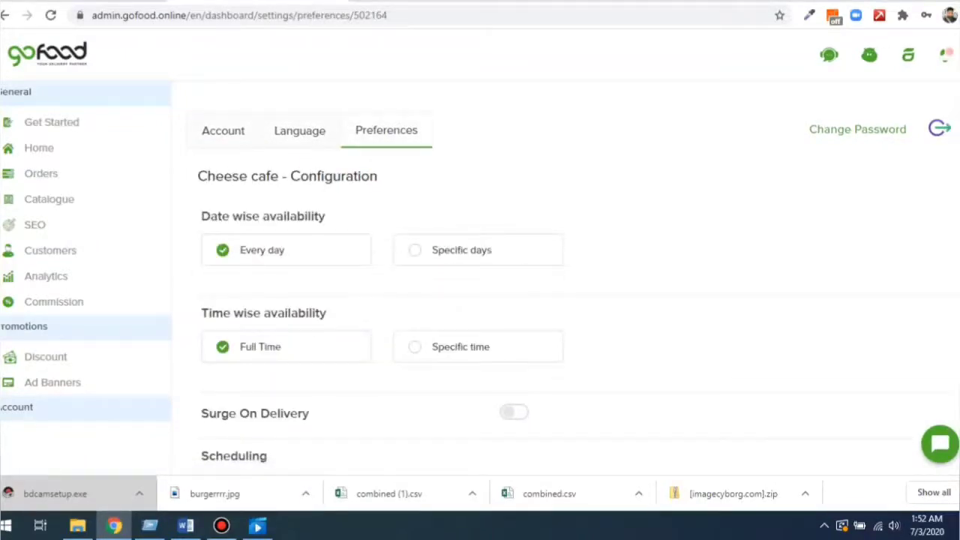
# Try Specific days date availability, then set it back to Every day.
pyautogui.moveTo(198, 175); pyautogui.dragTo(377, 177)
pyautogui.click(377, 176)
pyautogui.moveTo(201, 216); pyautogui.dragTo(326, 216)
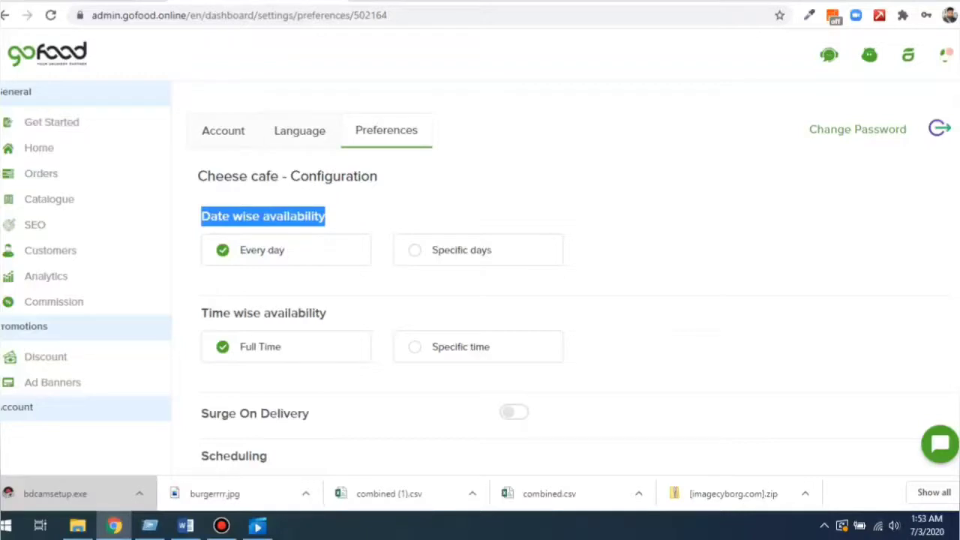
pyautogui.click(338, 217)
pyautogui.click(481, 252)
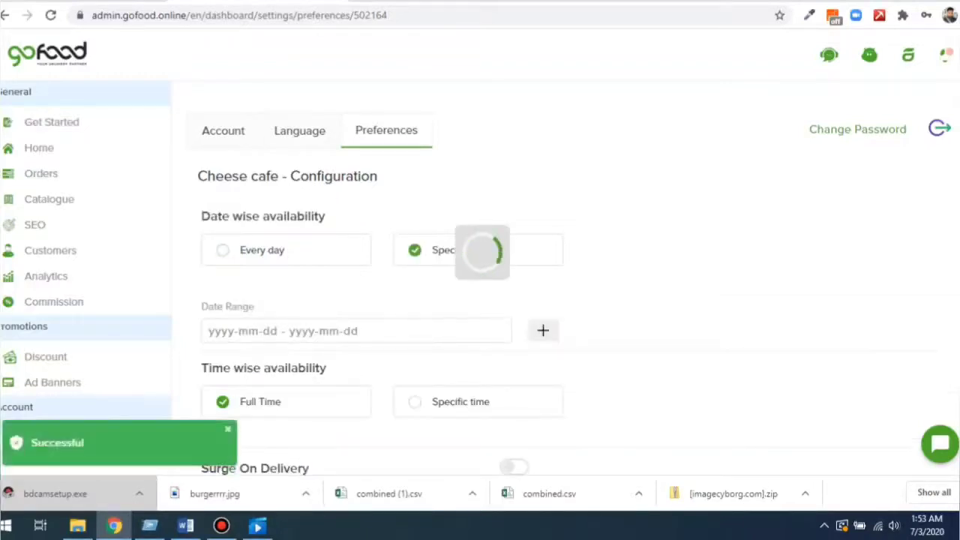
pyautogui.scroll(-1, 566, 278)
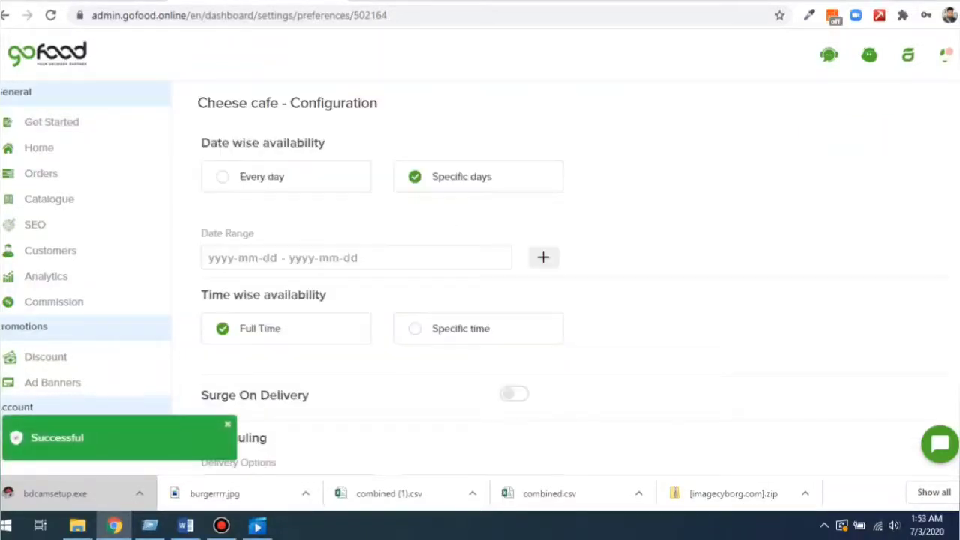
pyautogui.click(268, 258)
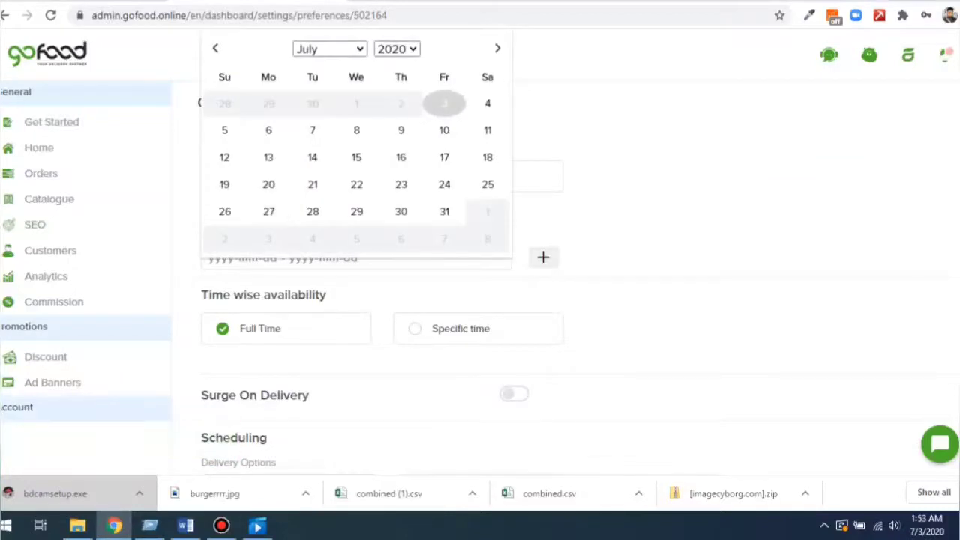
pyautogui.click(675, 225)
pyautogui.click(262, 177)
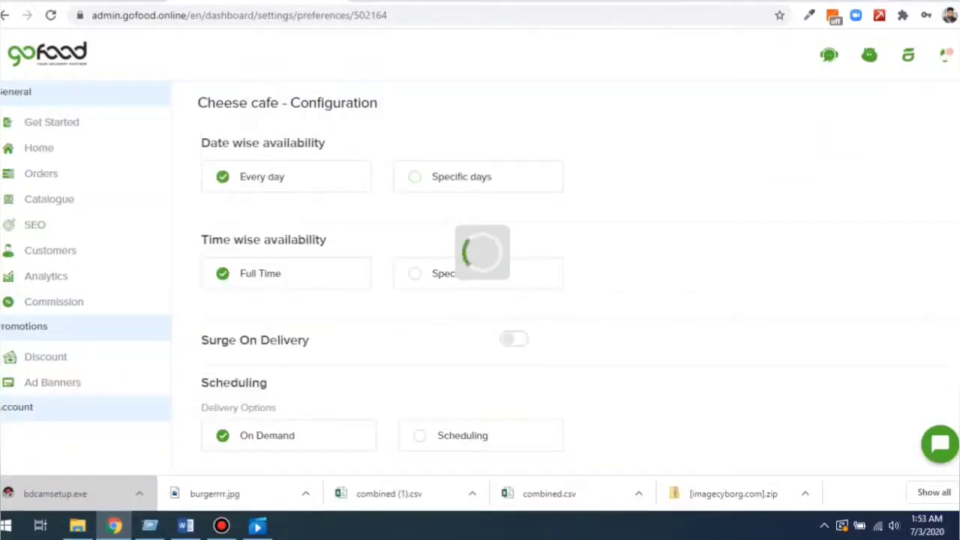
# Switch time-wise availability to Specific time and check Sunday's empty timeslots.
pyautogui.moveTo(223, 240); pyautogui.dragTo(328, 241)
pyautogui.click(459, 274)
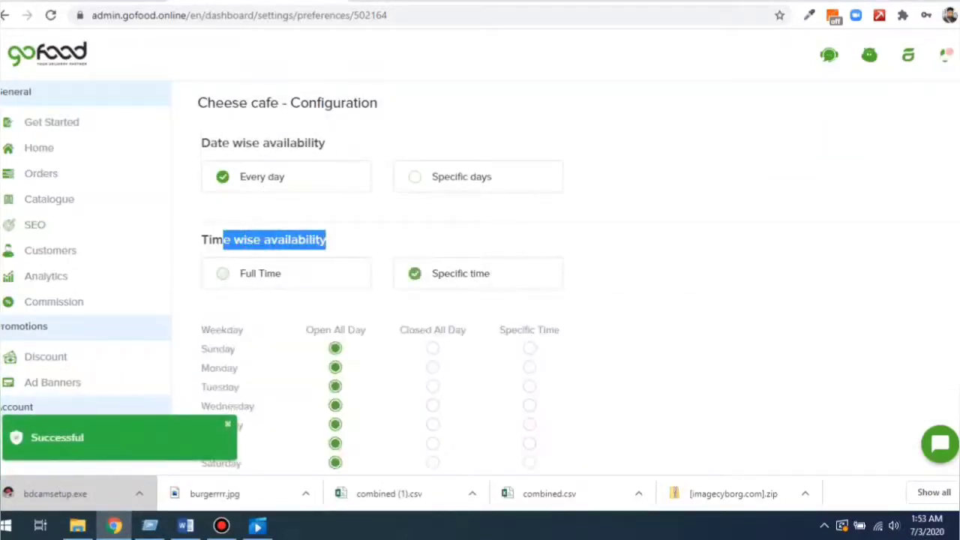
pyautogui.scroll(-2, 481, 285)
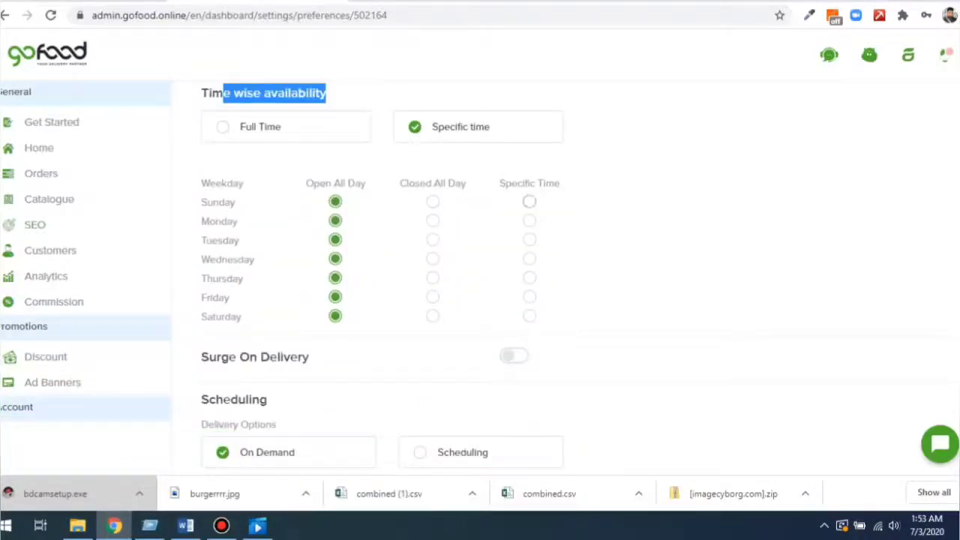
pyautogui.click(529, 202)
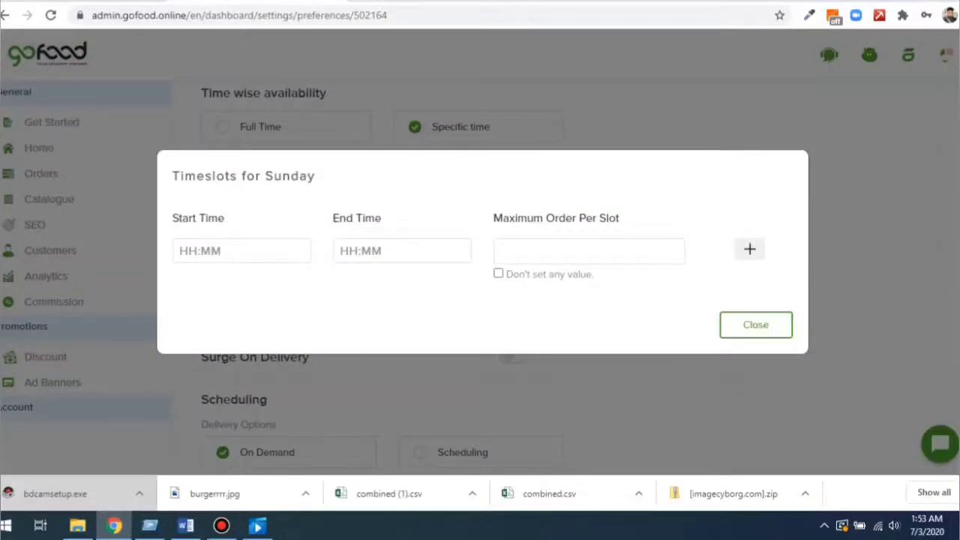
pyautogui.click(756, 324)
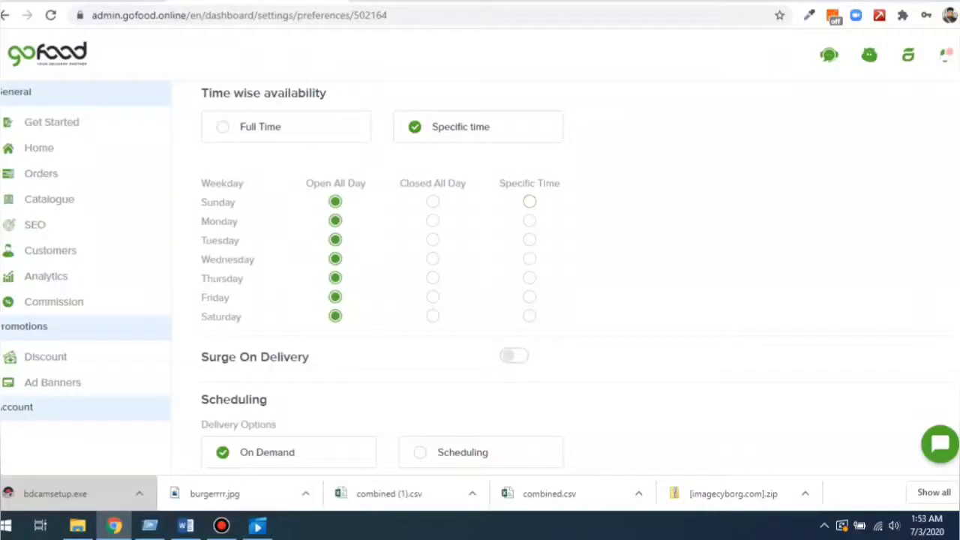
pyautogui.scroll(-2, 562, 278)
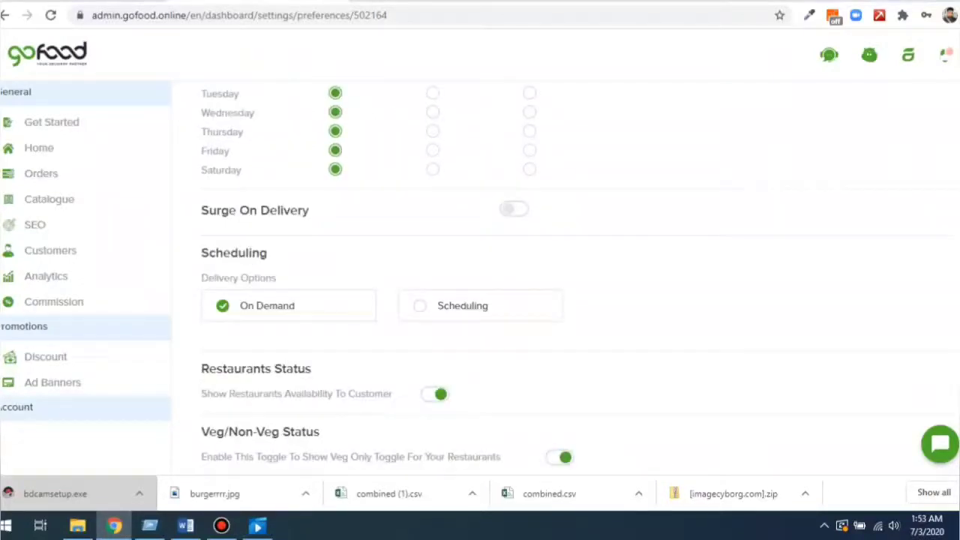
pyautogui.moveTo(209, 253); pyautogui.dragTo(269, 254)
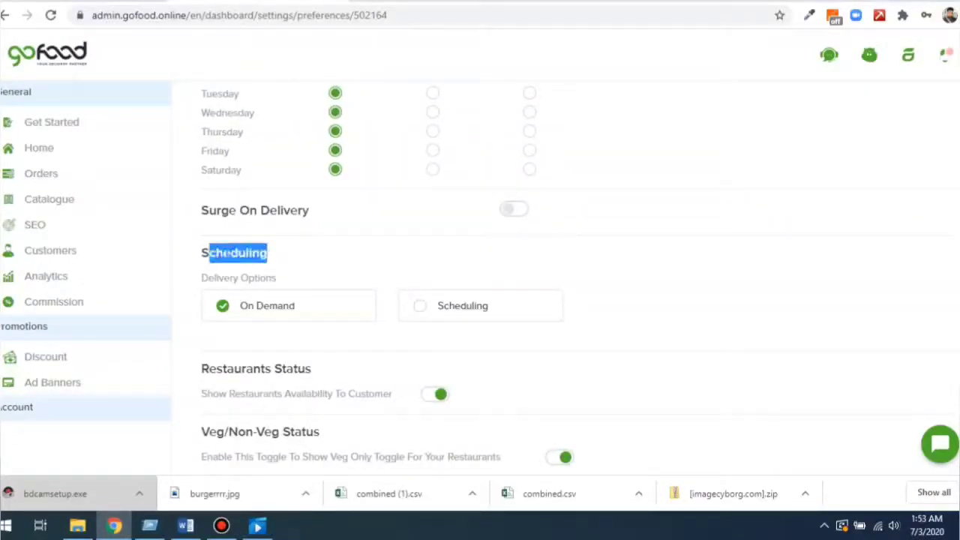
pyautogui.click(270, 255)
pyautogui.click(450, 305)
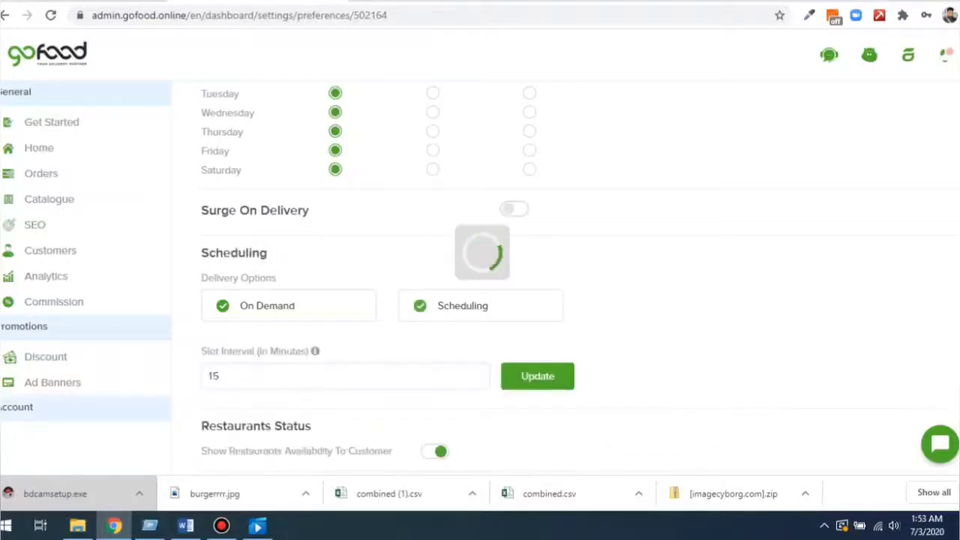
pyautogui.click(255, 305)
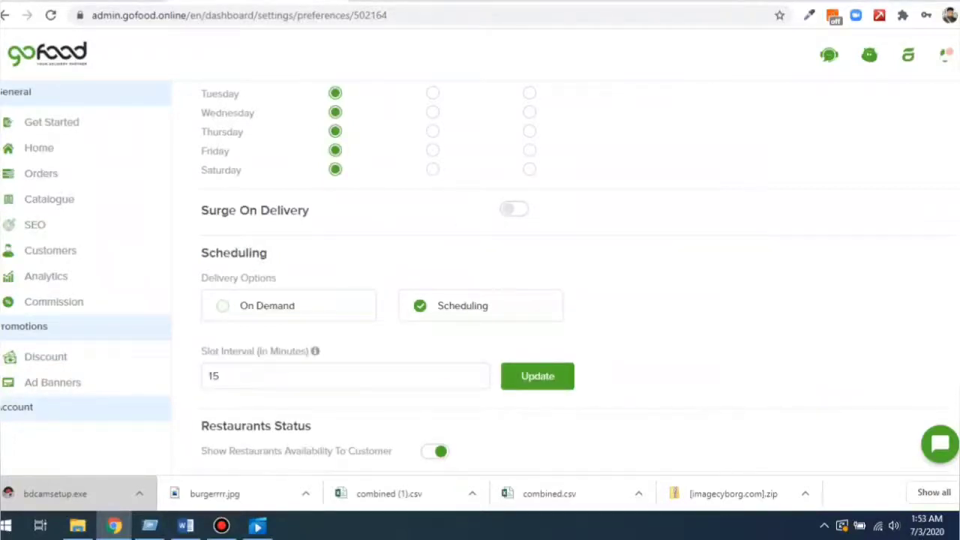
pyautogui.click(450, 306)
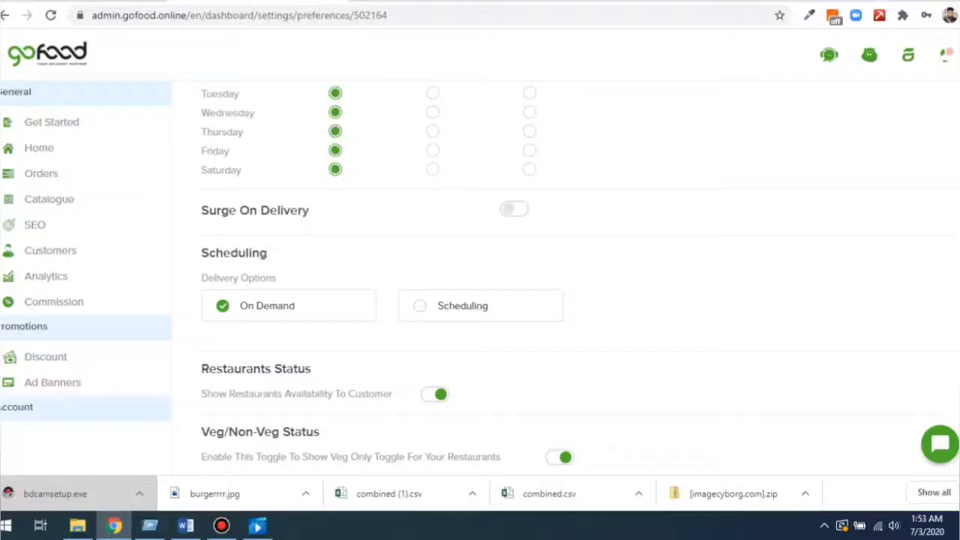
pyautogui.scroll(-1, 563, 278)
pyautogui.moveTo(201, 296); pyautogui.dragTo(308, 296)
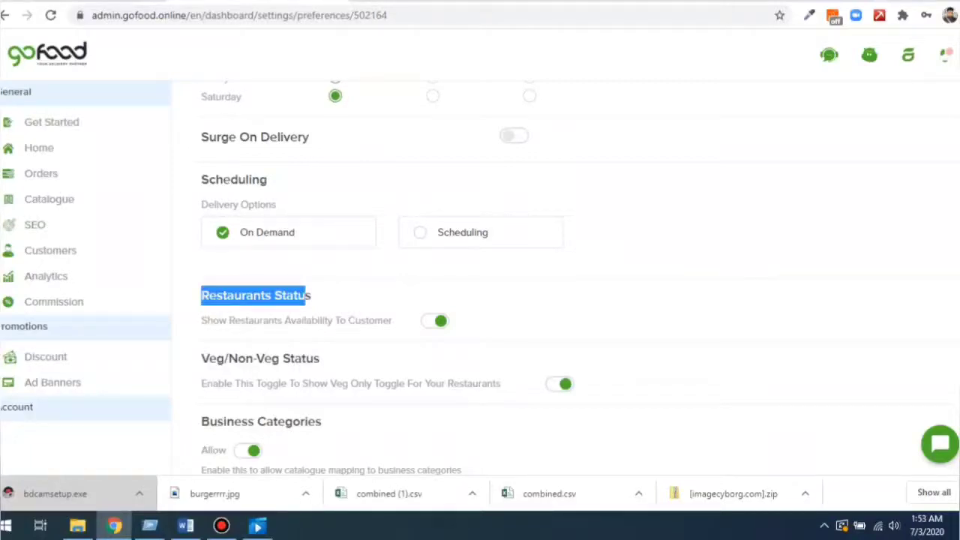
pyautogui.click(323, 297)
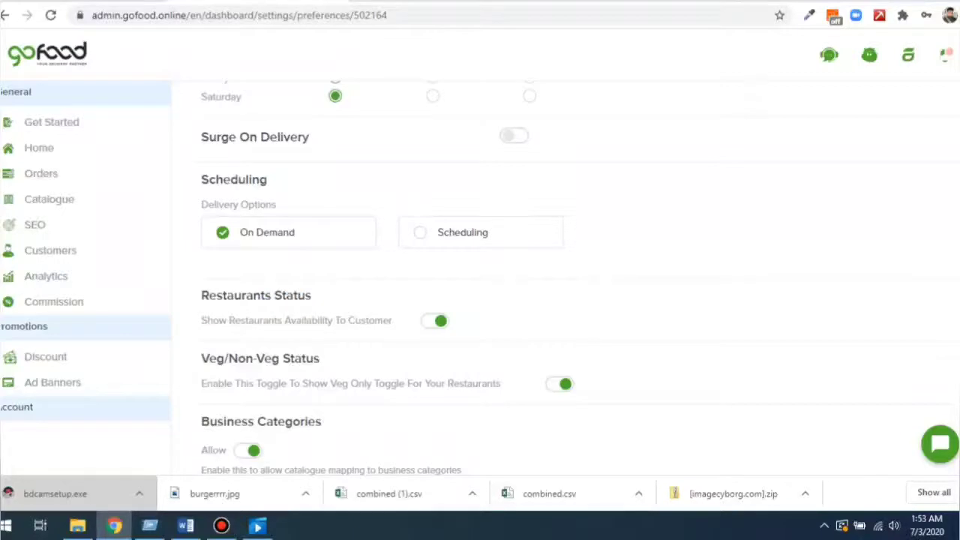
pyautogui.moveTo(393, 321); pyautogui.dragTo(337, 320)
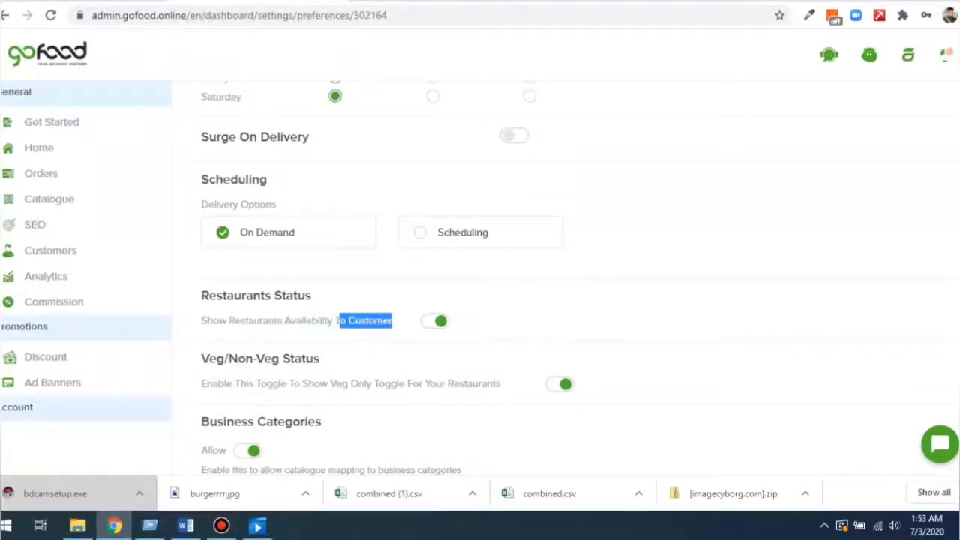
pyautogui.click(337, 320)
pyautogui.click(435, 321)
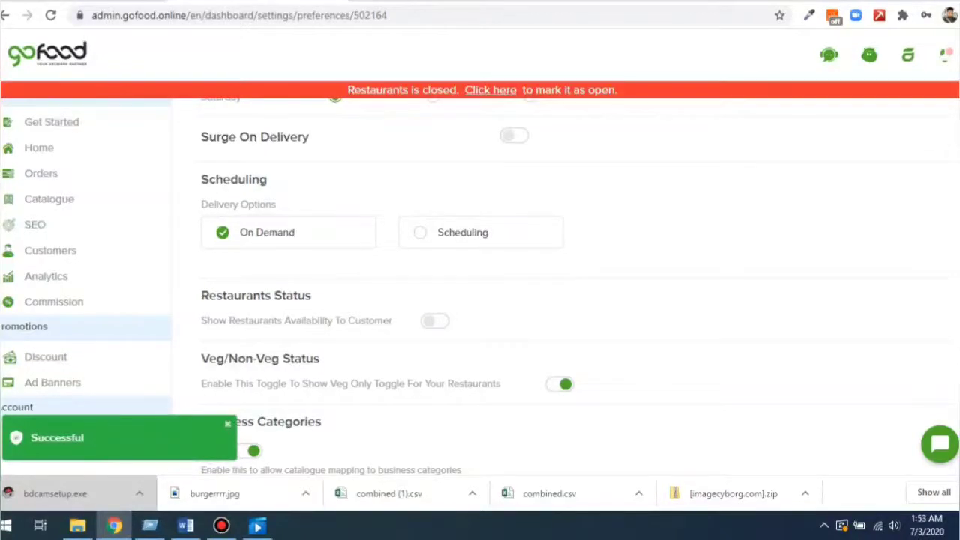
pyautogui.click(435, 320)
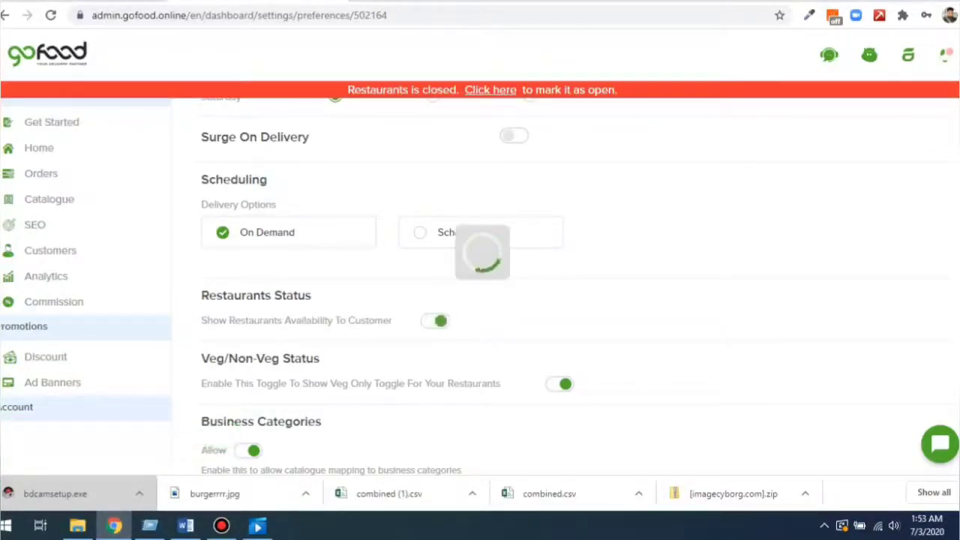
pyautogui.scroll(-2, 563, 278)
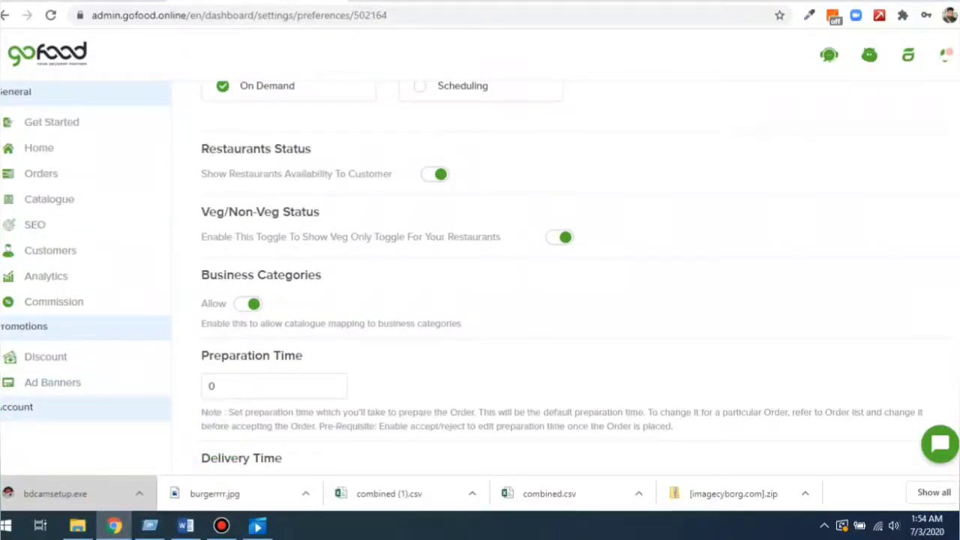
# Set the default preparation time to 15.
pyautogui.scroll(-1, 563, 277)
pyautogui.doubleClick(212, 313)
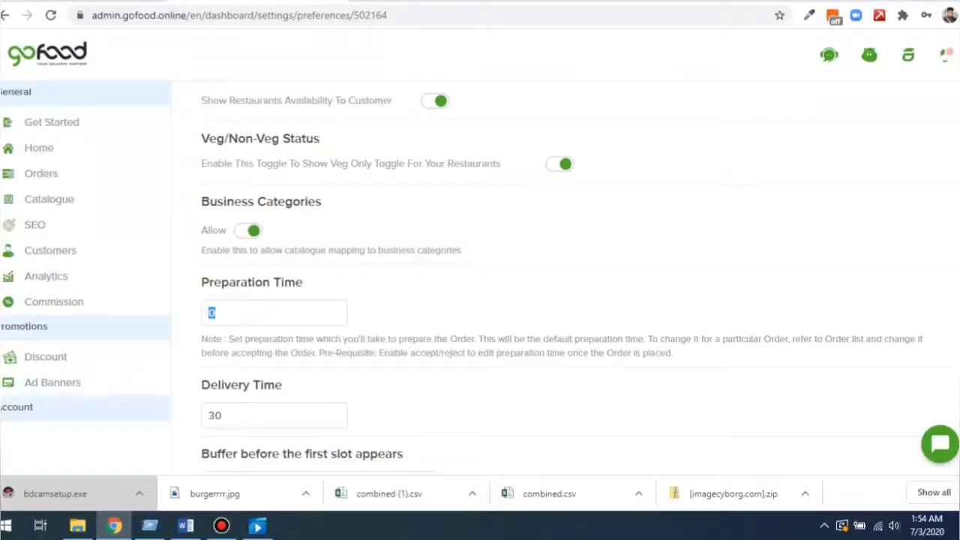
pyautogui.write('10')
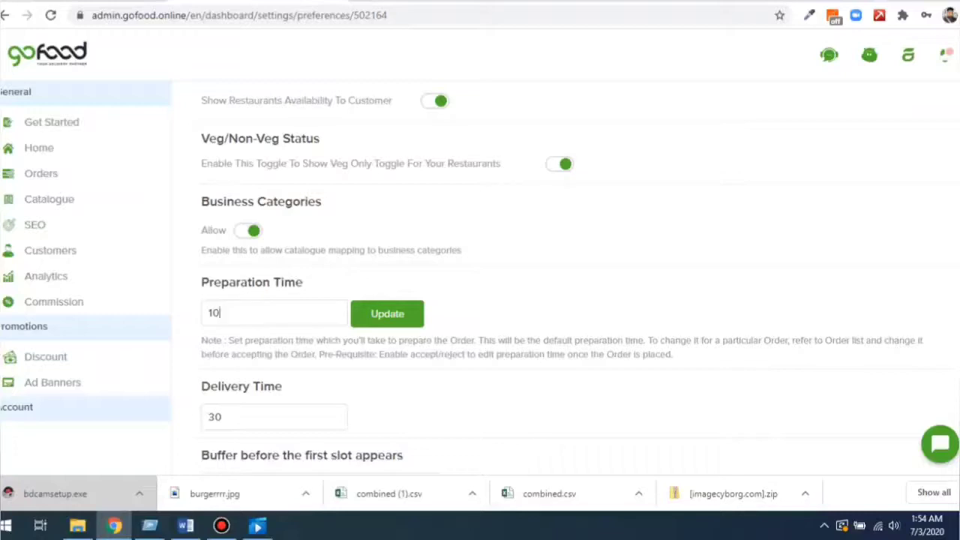
pyautogui.hotkey('ctrl', 'a')
pyautogui.write('15')
pyautogui.press('Return')
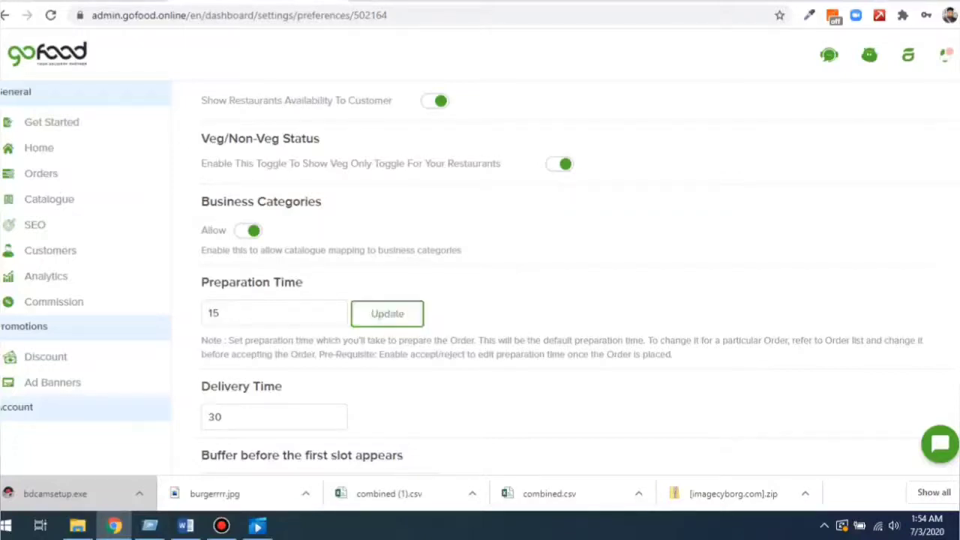
# Set the minimum order amount to AED 50 and save it.
pyautogui.scroll(-2, 563, 285)
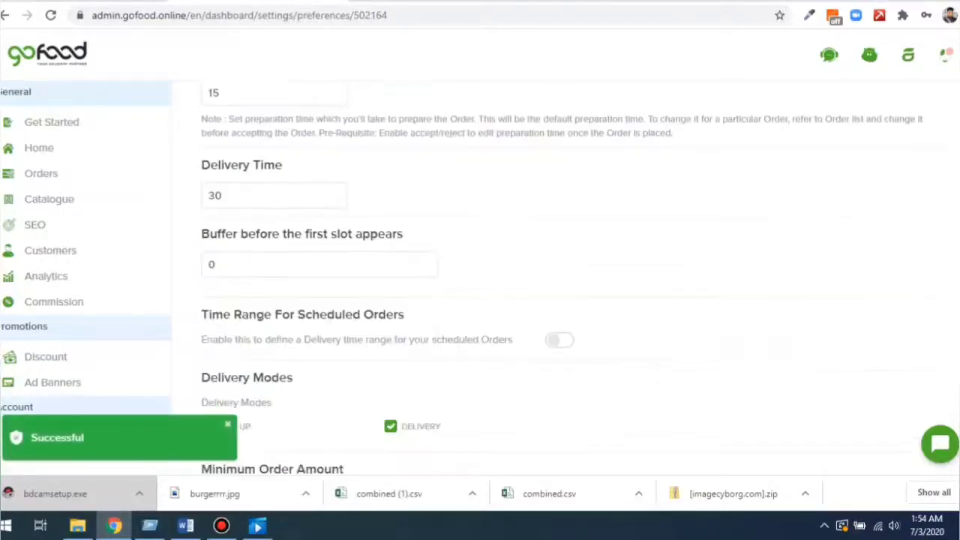
pyautogui.scroll(-2, 562, 285)
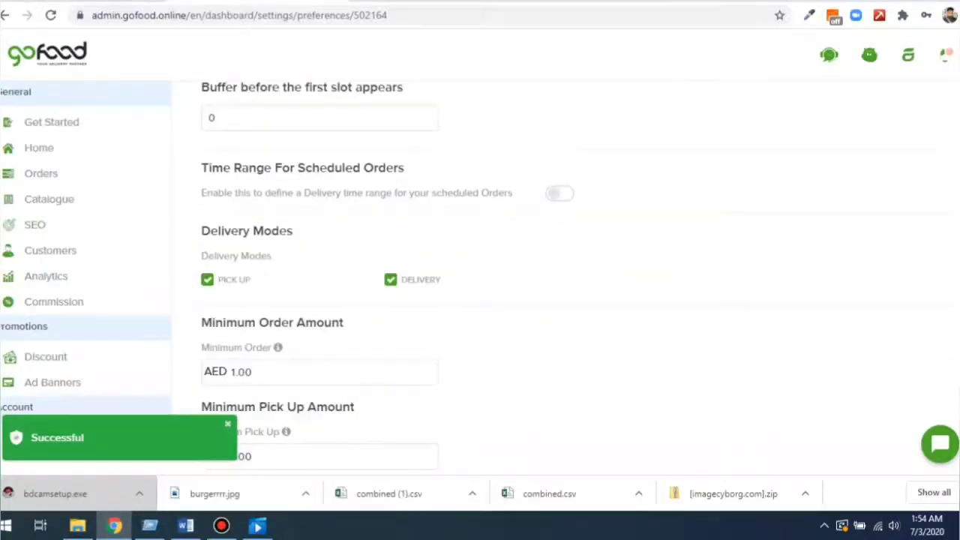
pyautogui.doubleClick(273, 231)
pyautogui.moveTo(272, 231); pyautogui.dragTo(202, 231)
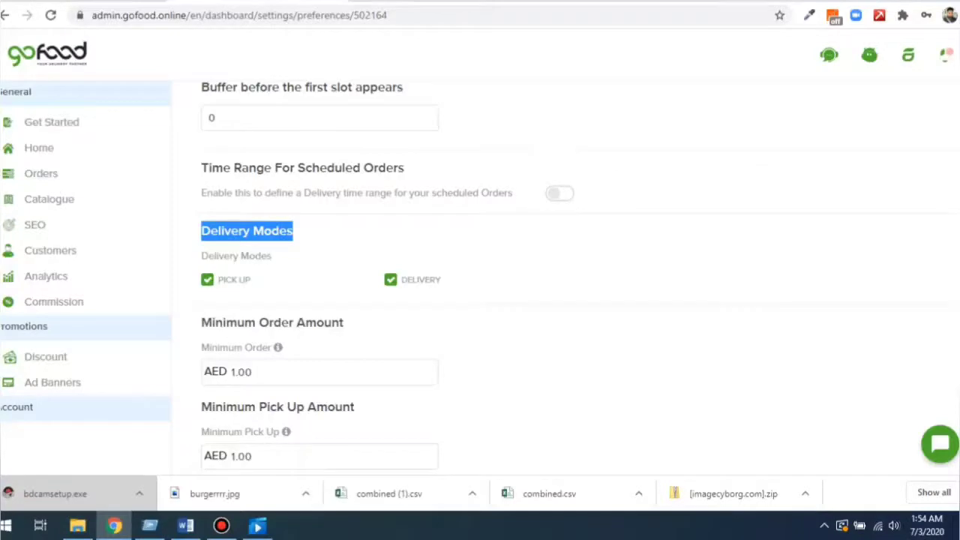
pyautogui.click(247, 231)
pyautogui.scroll(-1, 480, 285)
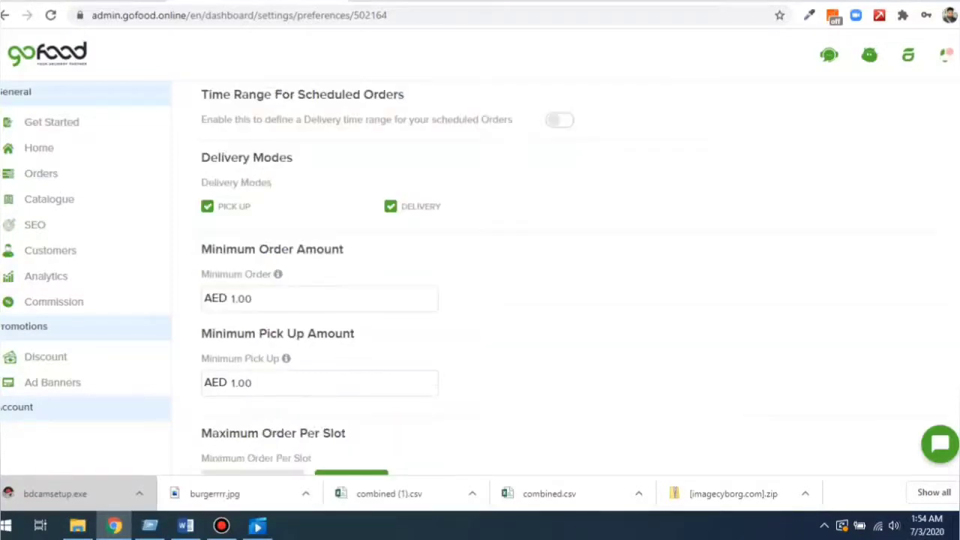
pyautogui.moveTo(252, 299); pyautogui.dragTo(231, 299)
pyautogui.write('50')
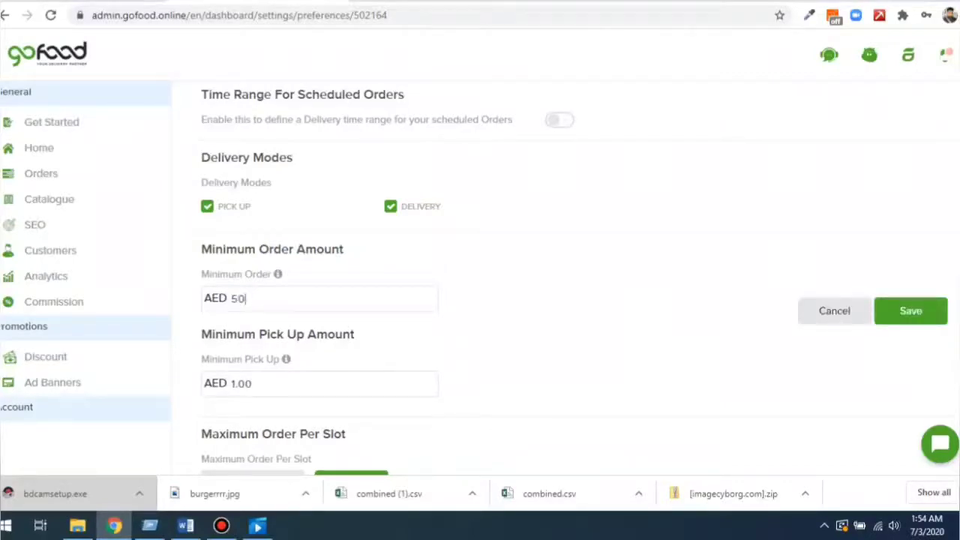
pyautogui.click(911, 310)
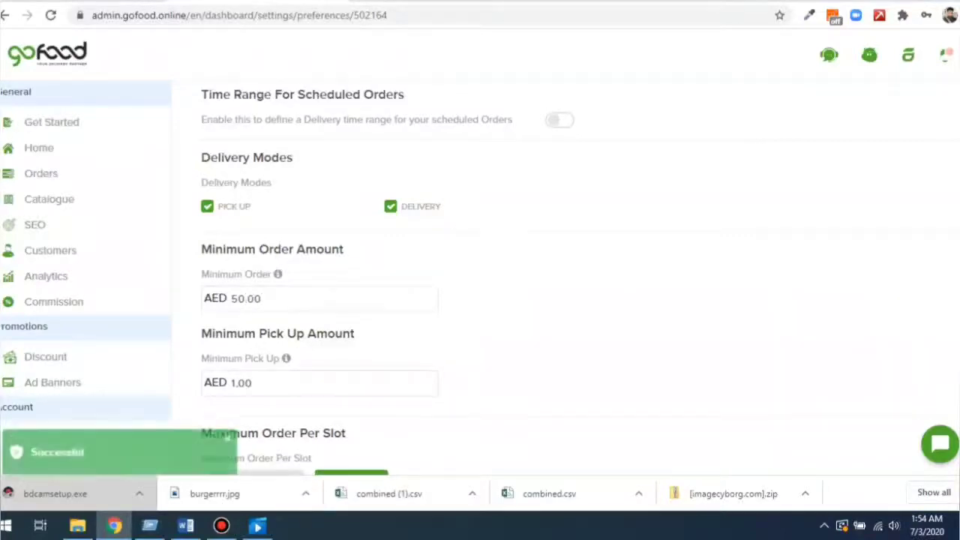
# Set the minimum pick-up amount to AED 30 and save it.
pyautogui.scroll(-2, 563, 285)
pyautogui.doubleClick(240, 236)
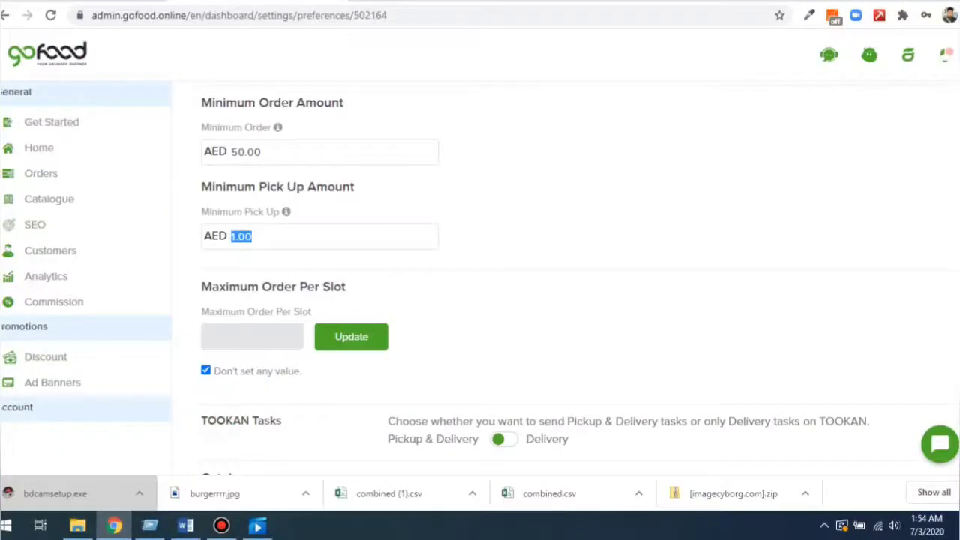
pyautogui.write('30')
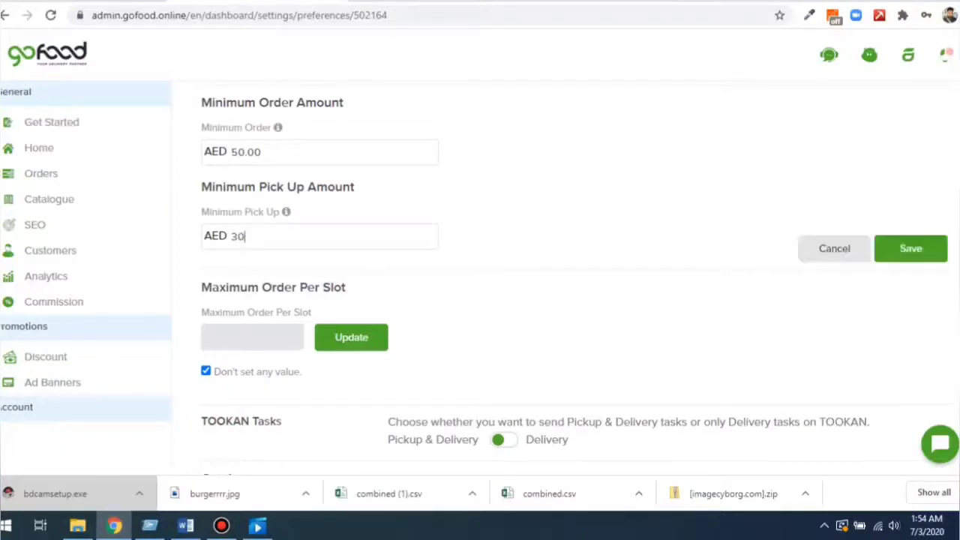
pyautogui.click(910, 249)
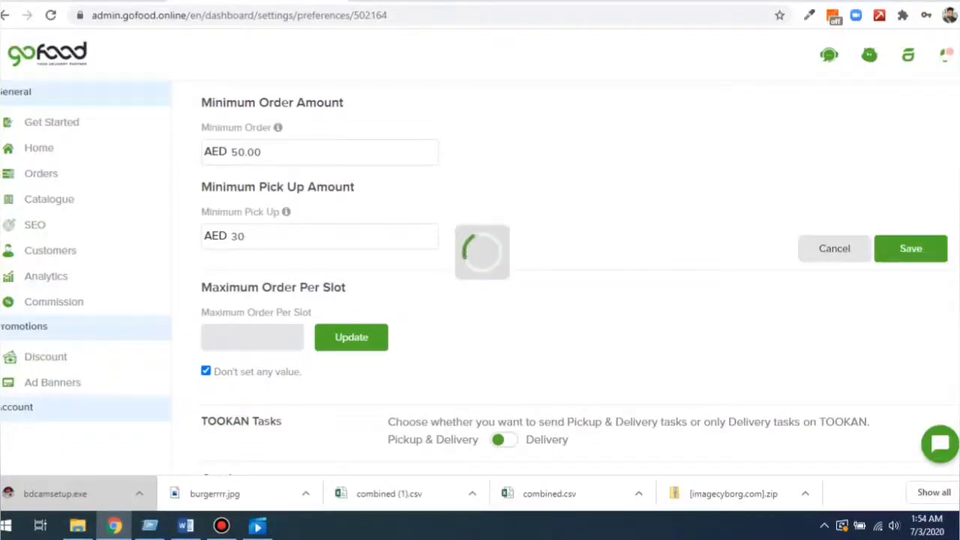
pyautogui.scroll(-2, 562, 285)
pyautogui.scroll(-3, 562, 285)
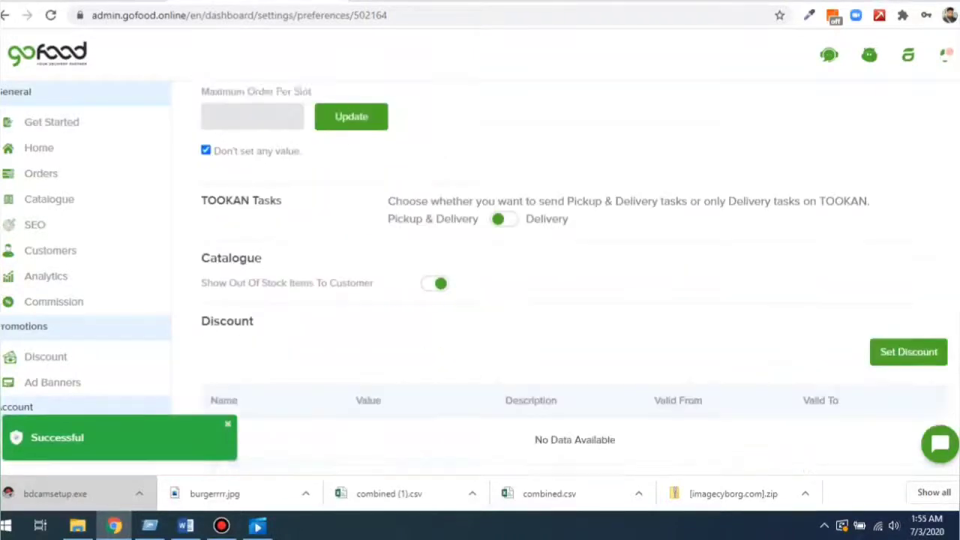
pyautogui.scroll(-2, 563, 285)
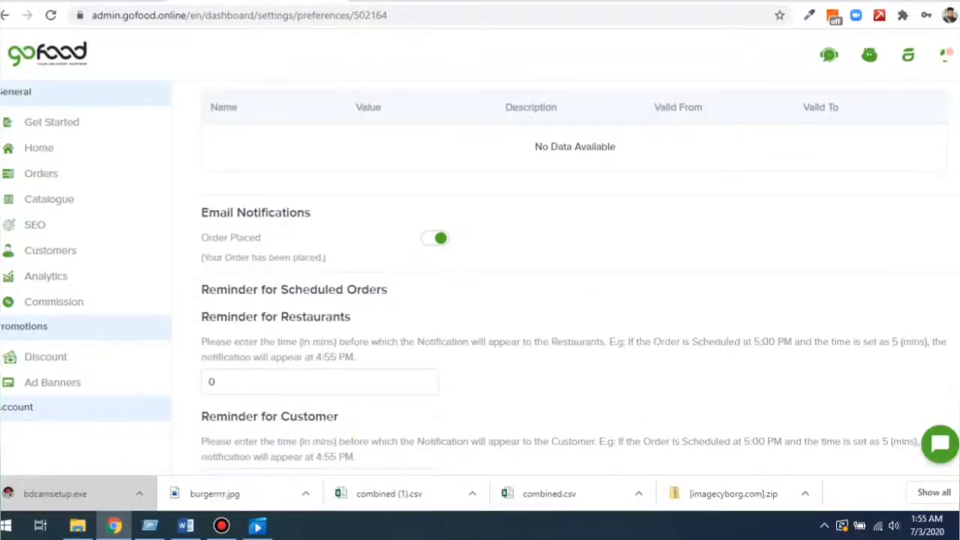
pyautogui.scroll(-2, 563, 285)
pyautogui.scroll(1, 563, 285)
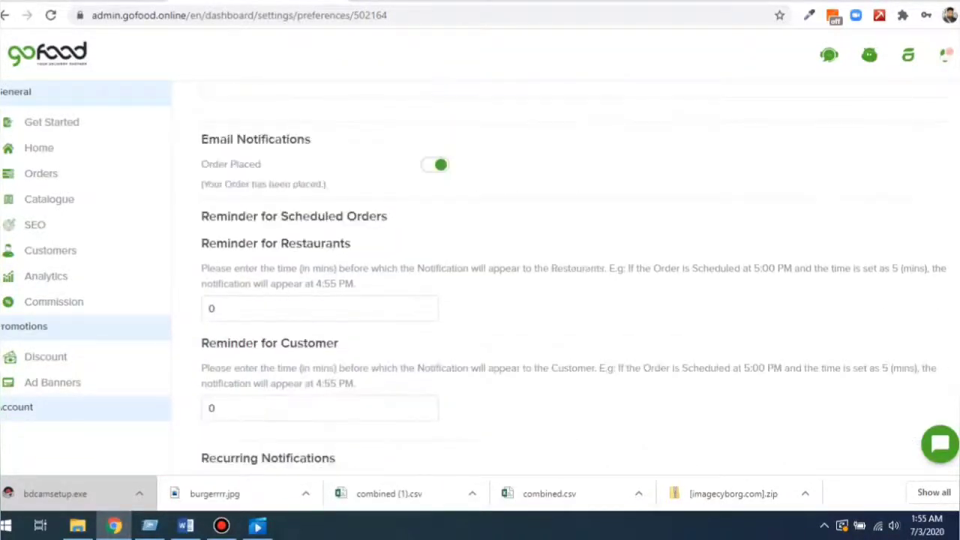
pyautogui.moveTo(201, 139); pyautogui.dragTo(311, 139)
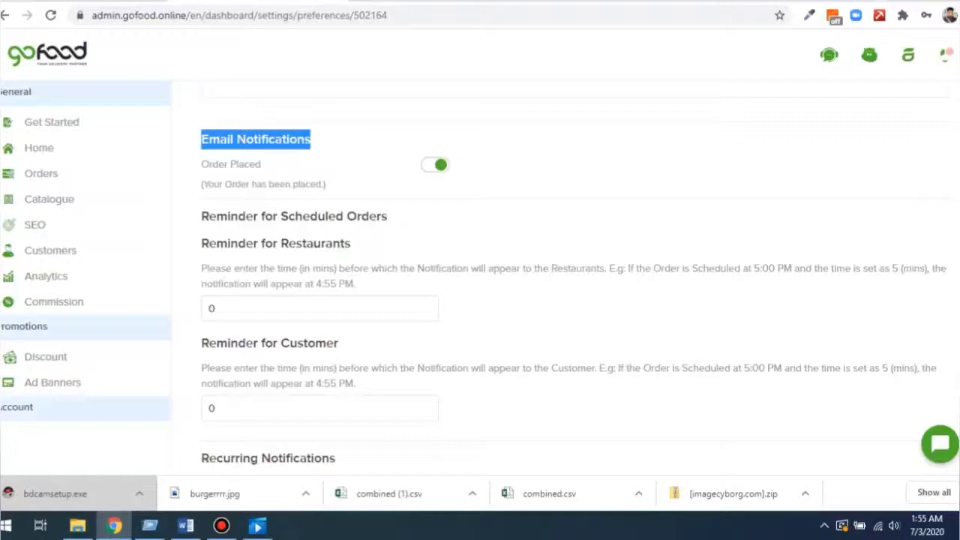
pyautogui.moveTo(201, 216); pyautogui.dragTo(387, 217)
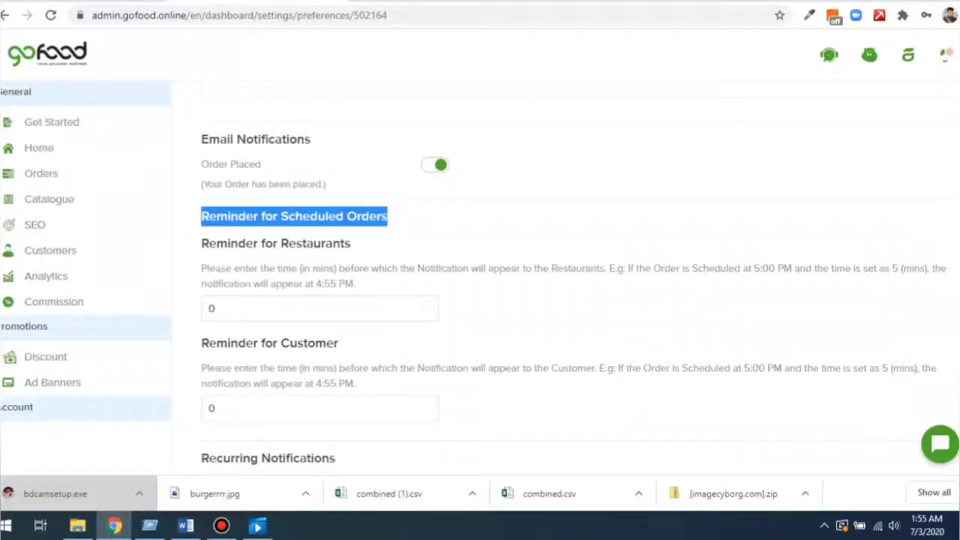
pyautogui.moveTo(201, 243); pyautogui.dragTo(321, 243)
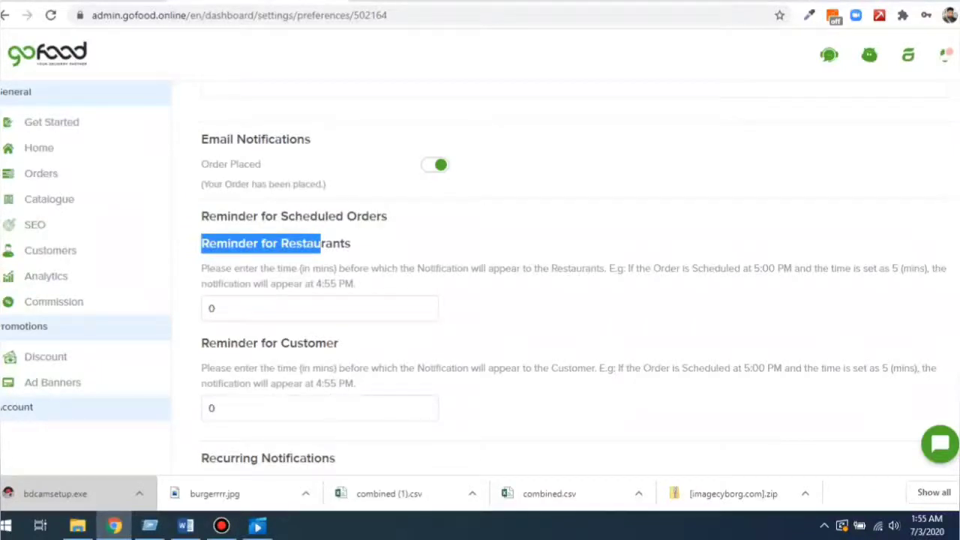
pyautogui.click(212, 308)
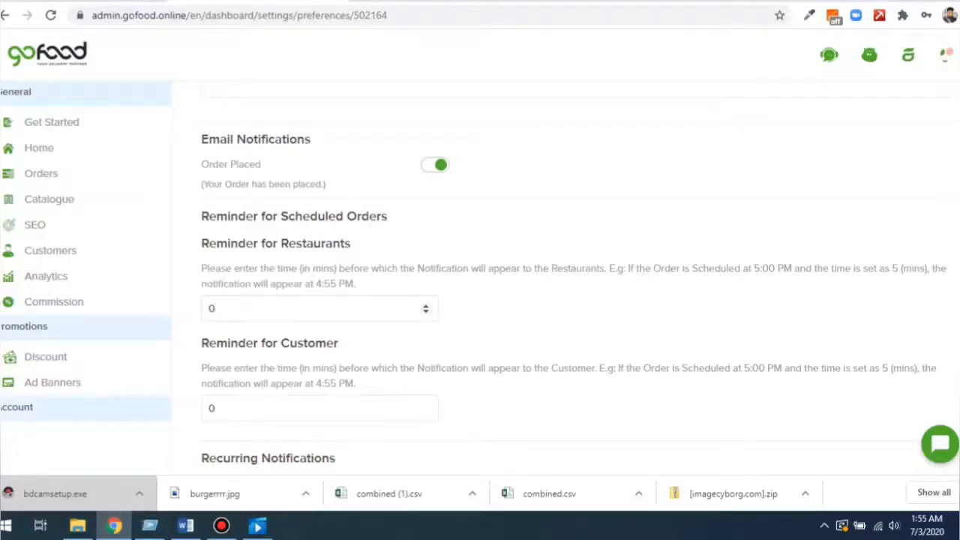
pyautogui.scroll(-4, 574, 279)
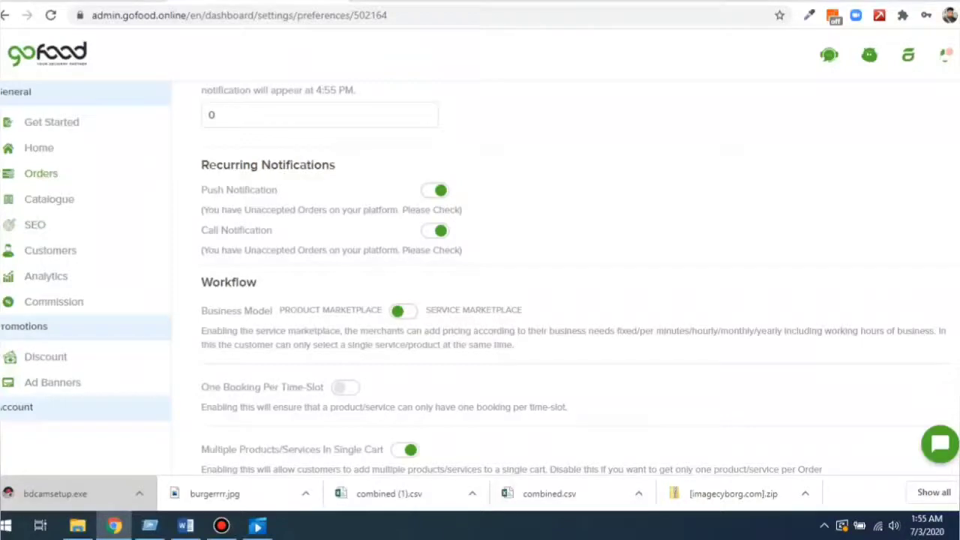
# In Checkout Template, start a new custom field and show its Field Type options.
pyautogui.scroll(-5, 563, 285)
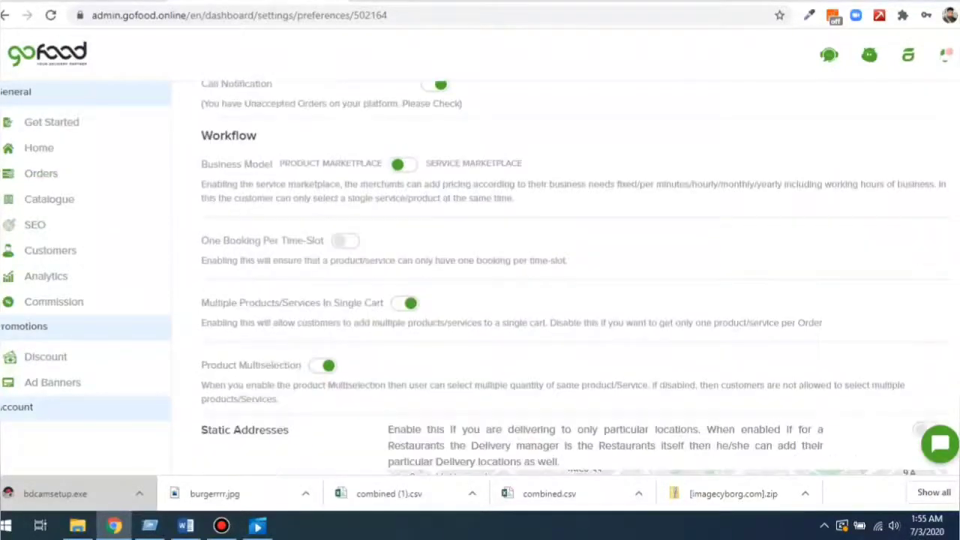
pyautogui.scroll(-5, 563, 285)
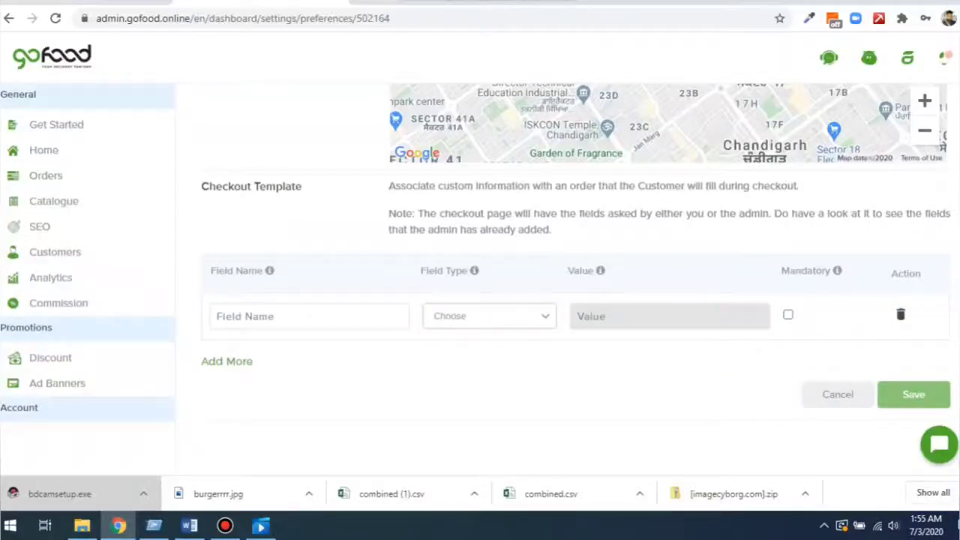
pyautogui.moveTo(394, 186); pyautogui.dragTo(553, 230)
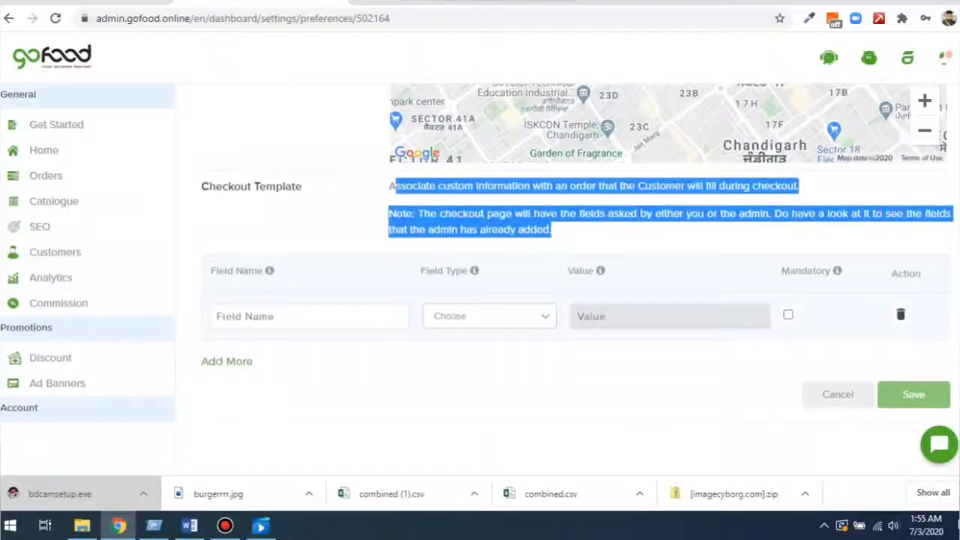
pyautogui.click(217, 315)
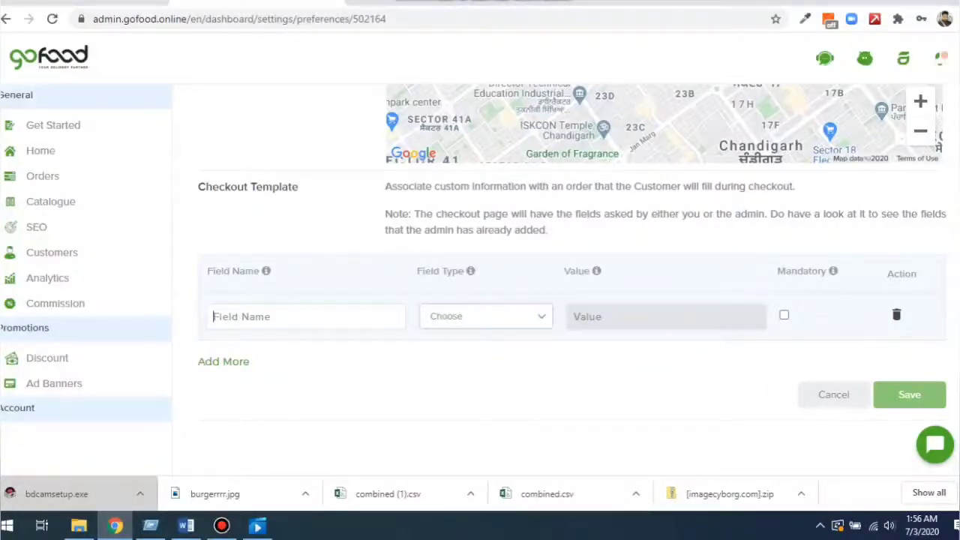
pyautogui.click(486, 317)
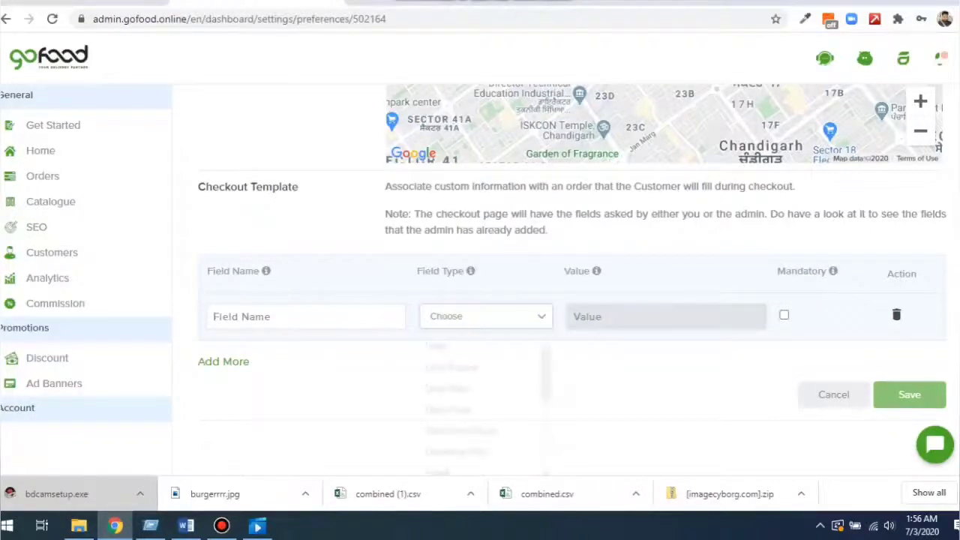